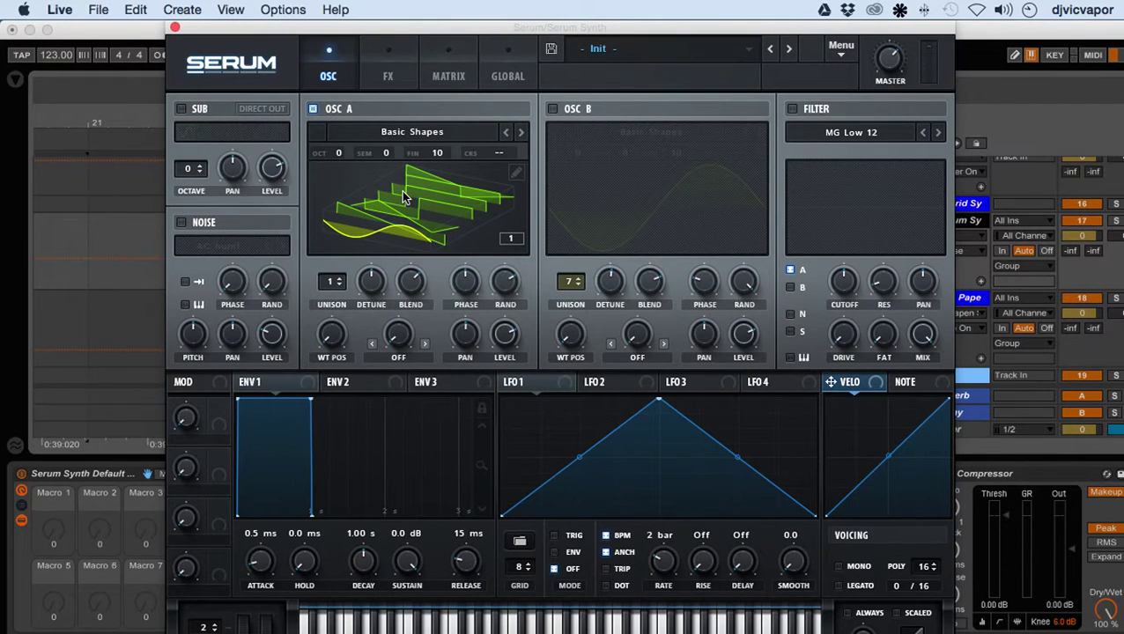
- Examine Oscillator A's wavetable categories and the audio import options in its wavetable editor
{"action": "left_click", "coordinate": [417, 131]}
{"action": "mouse_move", "coordinate": [419, 150]}
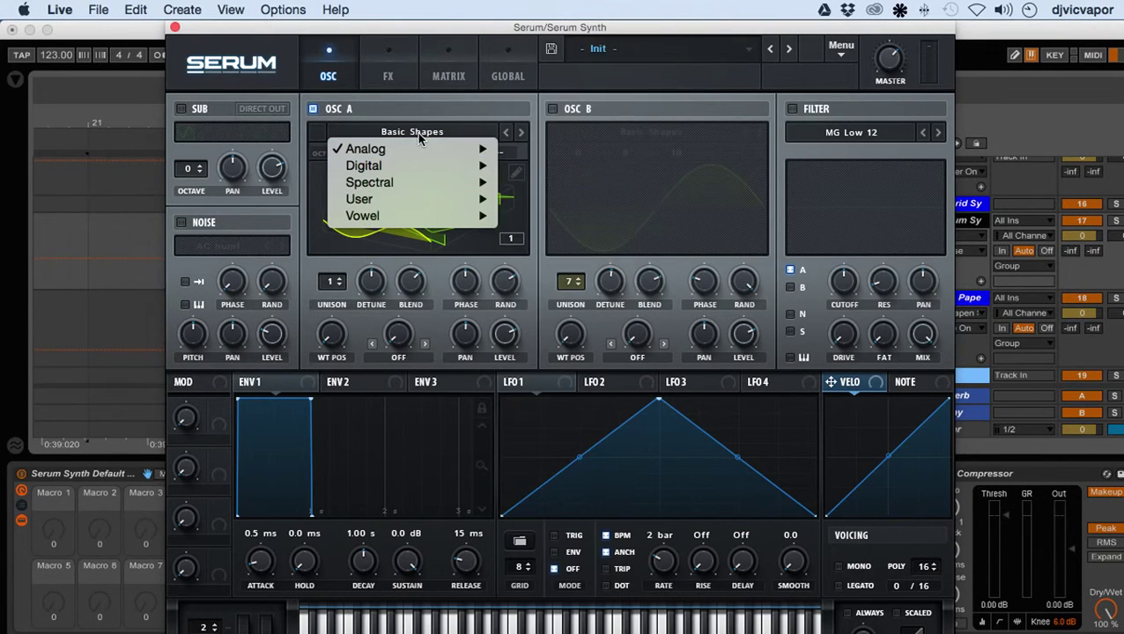
{"action": "left_click", "coordinate": [418, 133]}
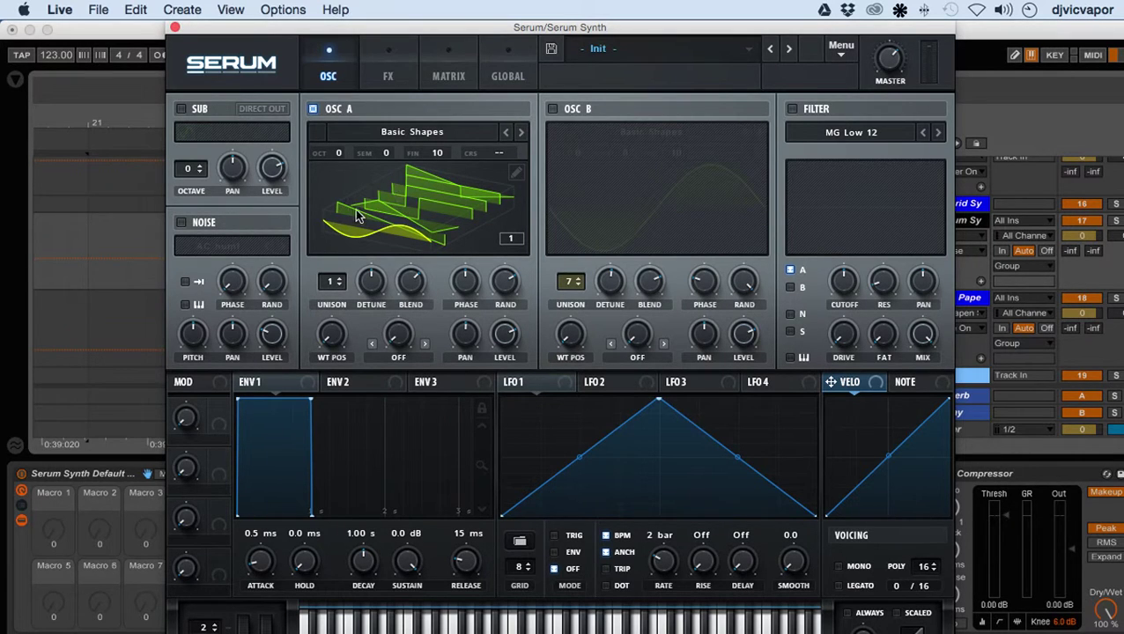
{"action": "left_click", "coordinate": [516, 173]}
{"action": "left_click", "coordinate": [540, 225]}
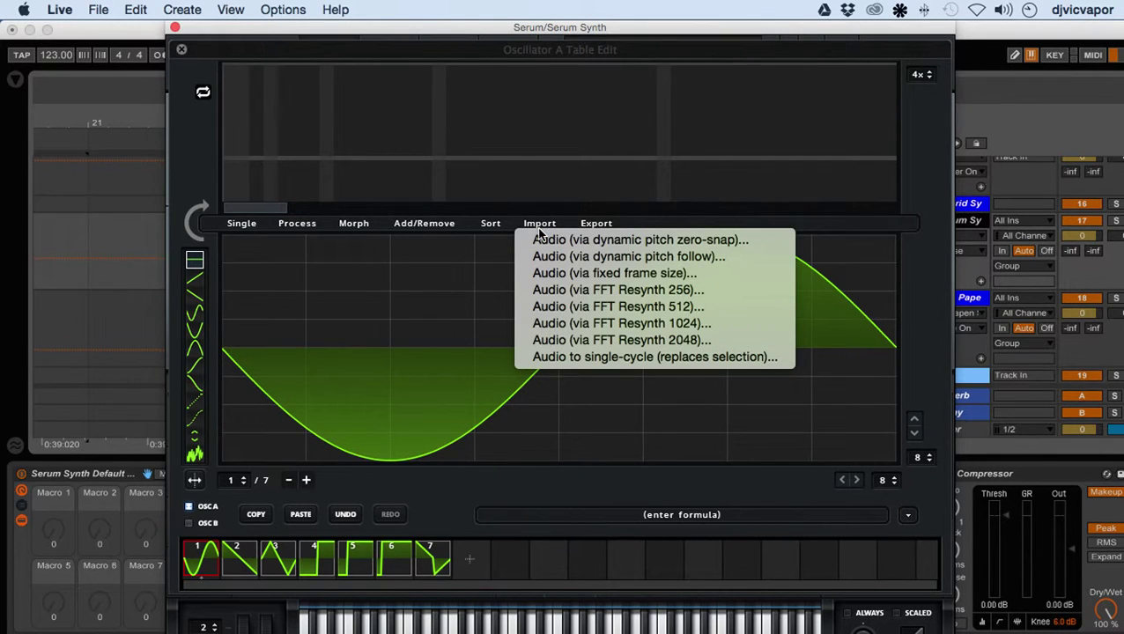
{"action": "left_click", "coordinate": [182, 51]}
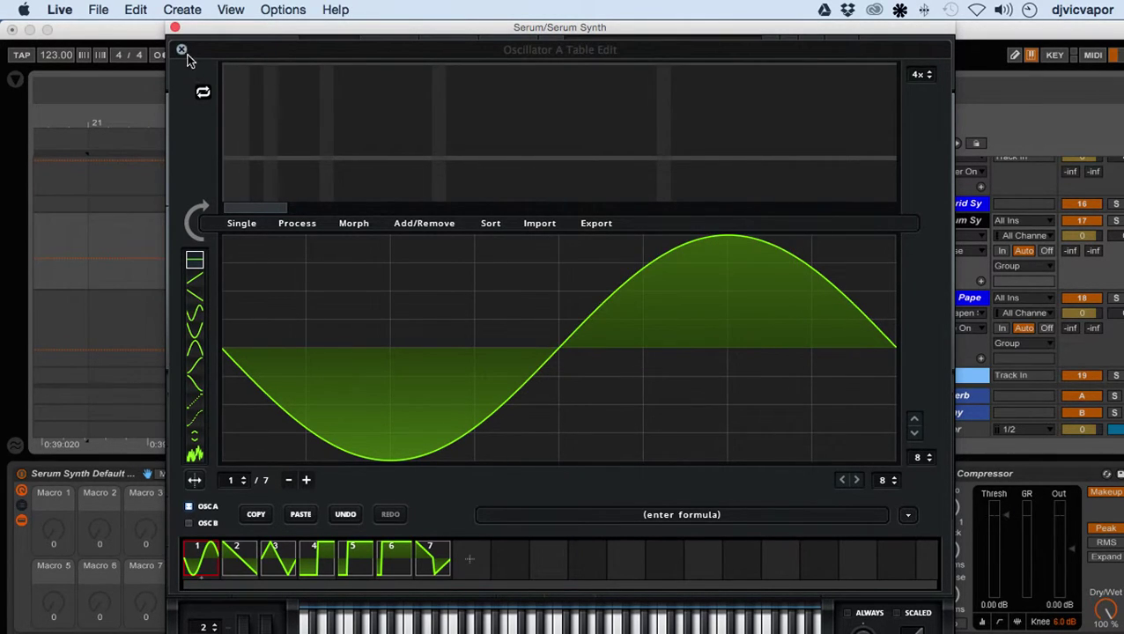
{"action": "left_click", "coordinate": [182, 51]}
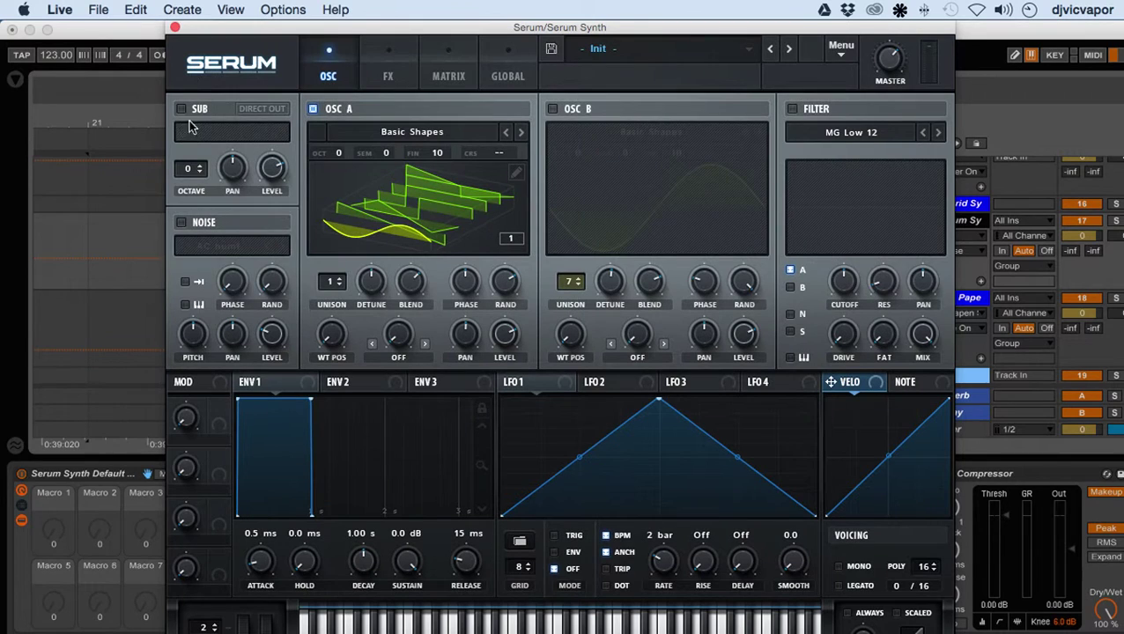
- Place BT-Noise Dust 5.wav from the 7-Noise Lo-Fi Noise sample folder on the first blank audio track at bar 21
{"action": "left_click", "coordinate": [176, 29]}
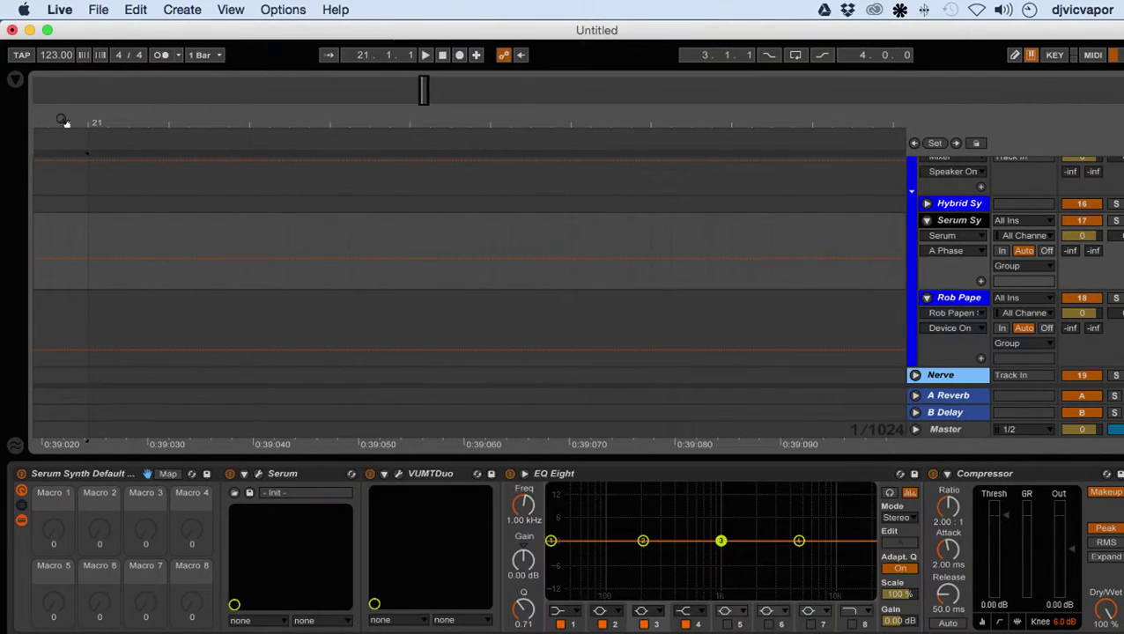
{"action": "left_click", "coordinate": [15, 80]}
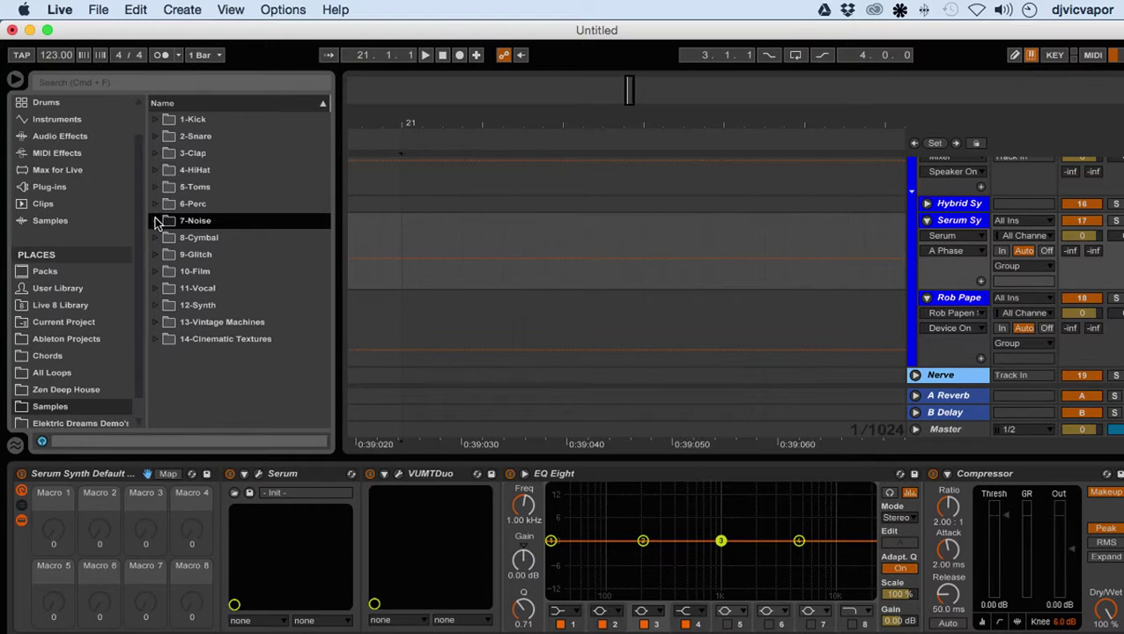
{"action": "left_click", "coordinate": [156, 221]}
{"action": "left_click", "coordinate": [202, 338]}
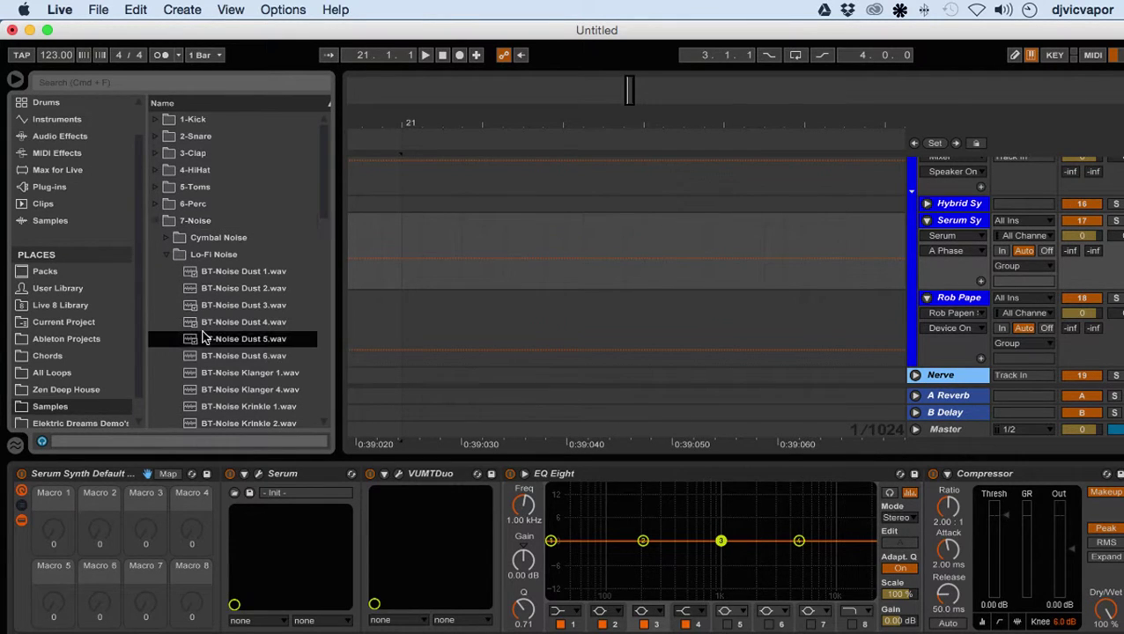
{"action": "left_click", "coordinate": [182, 255]}
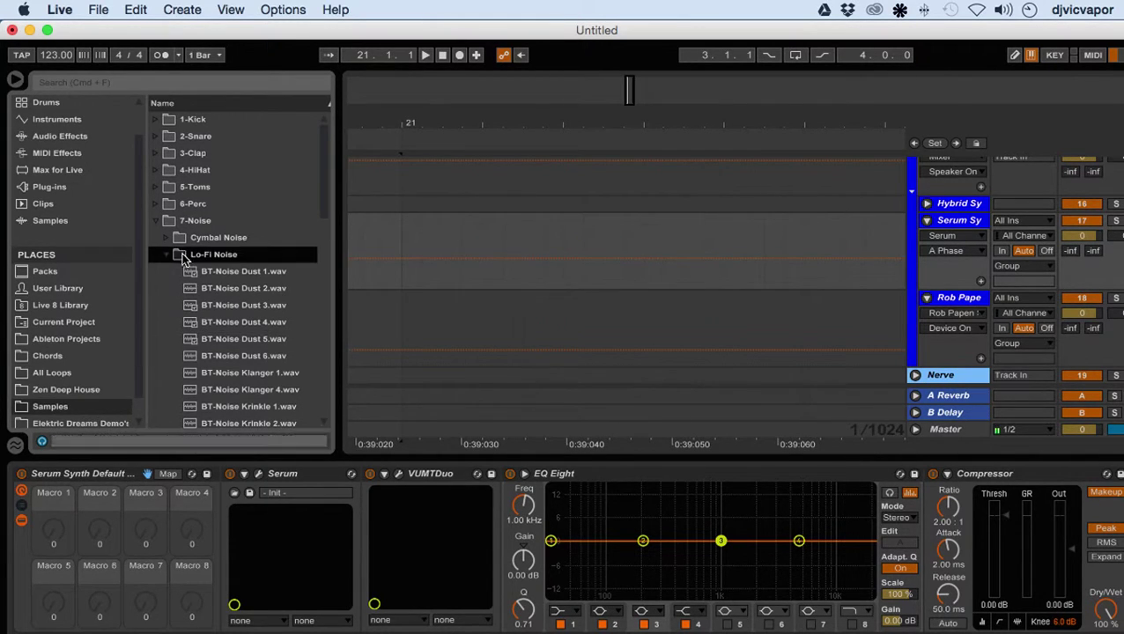
{"action": "left_click_drag", "start_coordinate": [197, 343], "coordinate": [401, 310]}
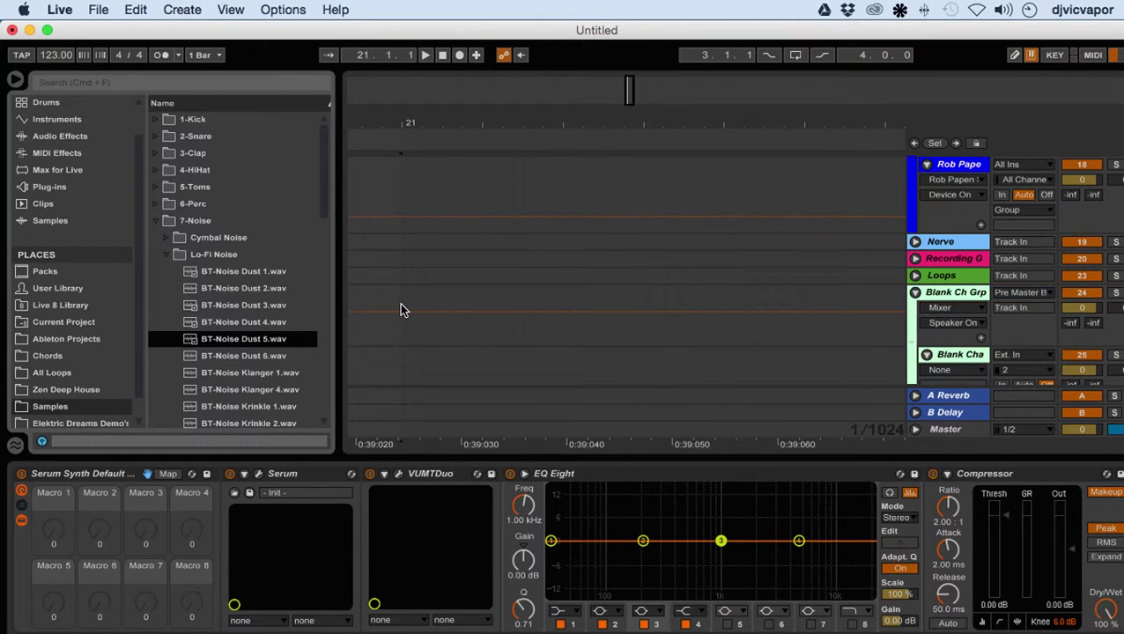
{"action": "left_click_drag", "start_coordinate": [194, 344], "coordinate": [411, 376]}
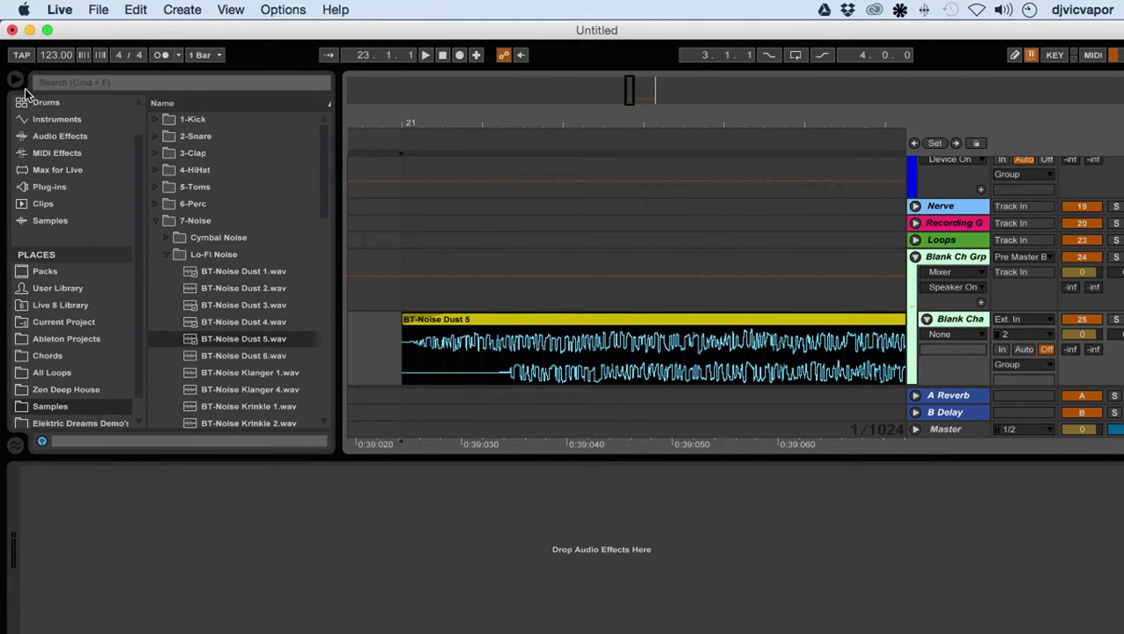
{"action": "left_click", "coordinate": [17, 80]}
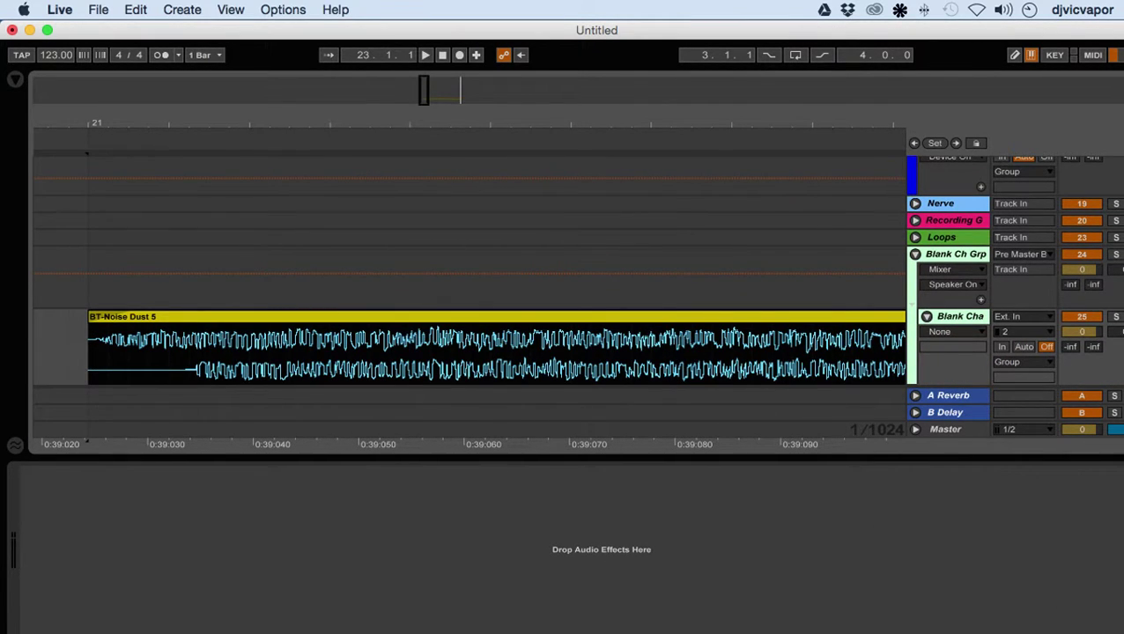
- Split a slice about 0.05 s long out of the noise clip, starting at 21.4
{"action": "key", "text": "super+alt+l"}
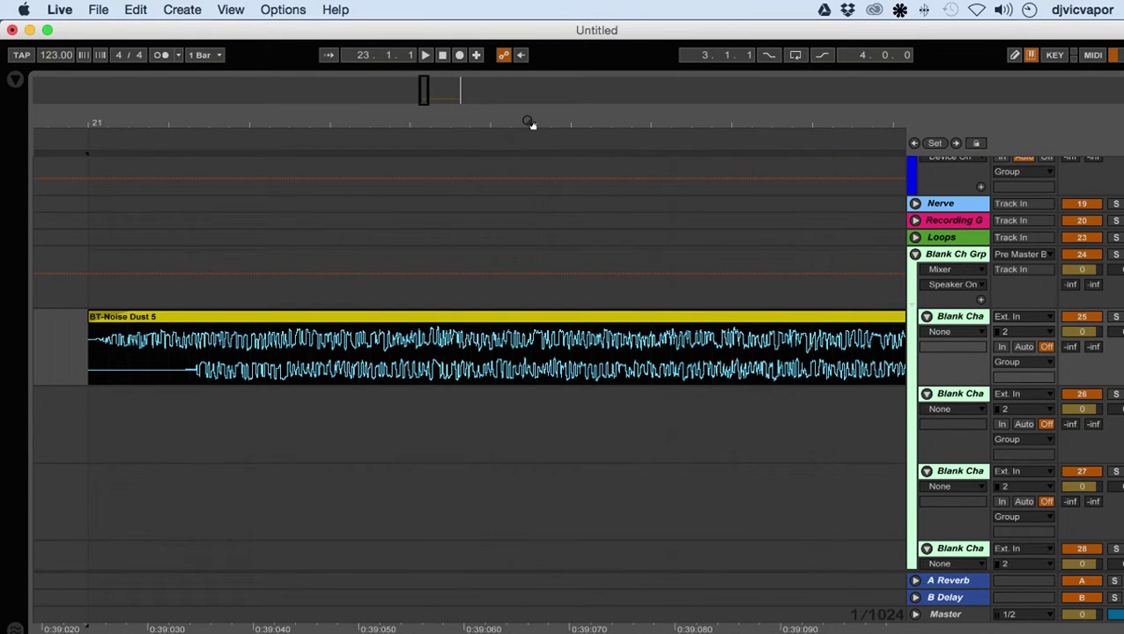
{"action": "left_click_drag", "start_coordinate": [530, 121], "coordinate": [529, 167]}
{"action": "key", "text": "x"}
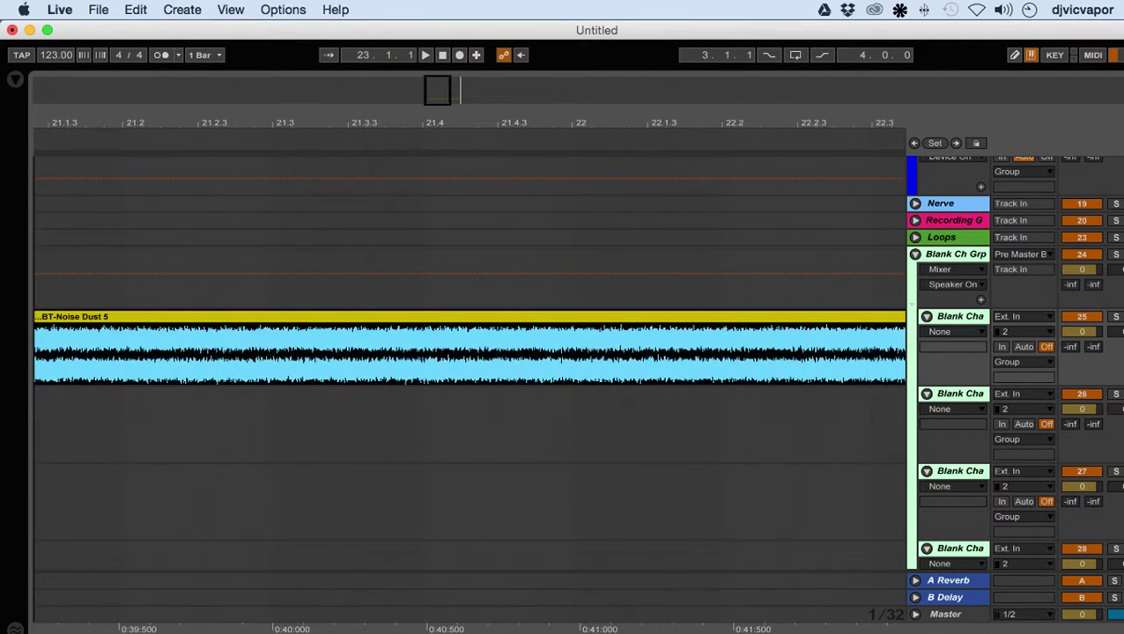
{"action": "mouse_move", "coordinate": [336, 126]}
{"action": "left_mouse_down"}
{"action": "mouse_move", "coordinate": [293, 133]}
{"action": "mouse_move", "coordinate": [306, 150]}
{"action": "mouse_move", "coordinate": [462, 159]}
{"action": "mouse_move", "coordinate": [505, 141]}
{"action": "mouse_move", "coordinate": [509, 125]}
{"action": "mouse_move", "coordinate": [510, 220]}
{"action": "left_mouse_up"}
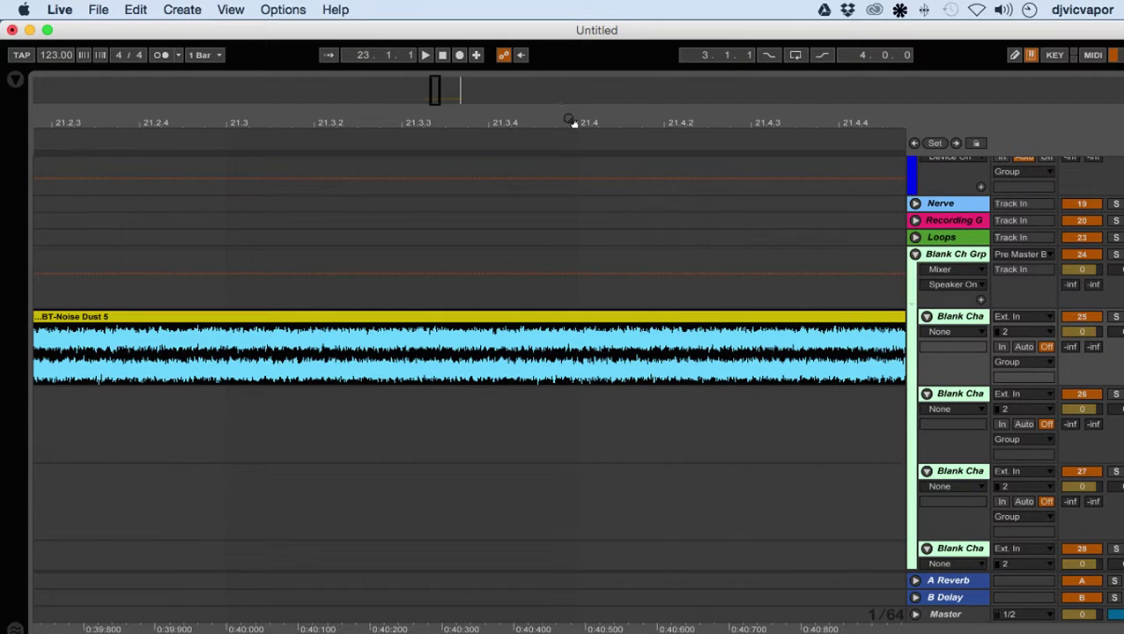
{"action": "mouse_move", "coordinate": [572, 123]}
{"action": "left_mouse_down"}
{"action": "mouse_move", "coordinate": [571, 141]}
{"action": "mouse_move", "coordinate": [396, 120]}
{"action": "left_mouse_up"}
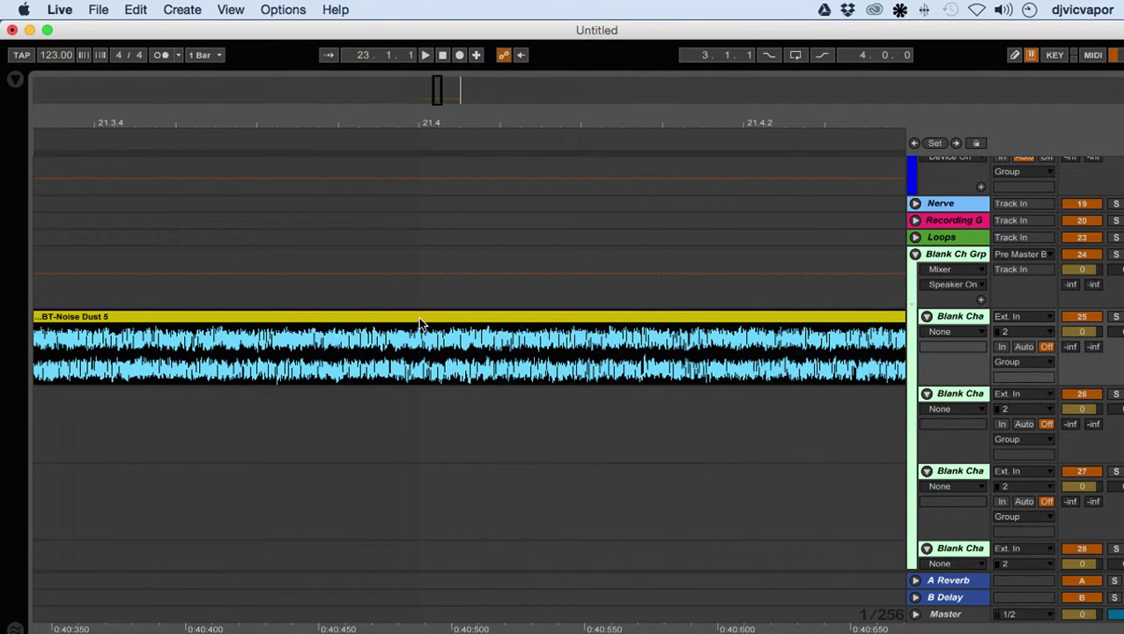
{"action": "left_click_drag", "start_coordinate": [418, 363], "coordinate": [560, 358]}
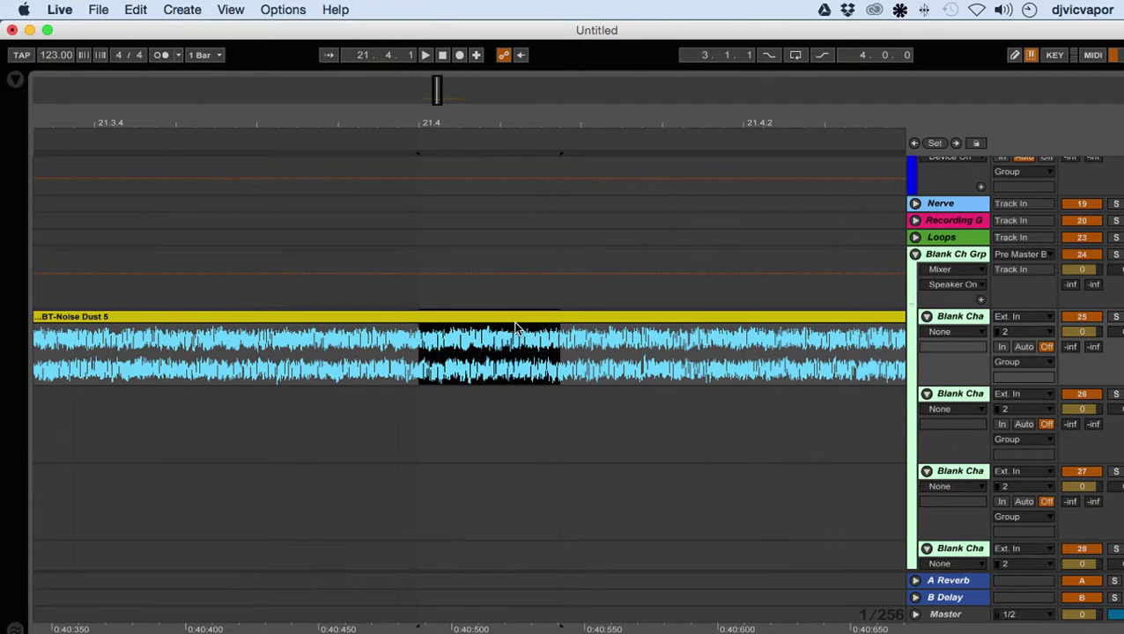
{"action": "key", "text": "super+e"}
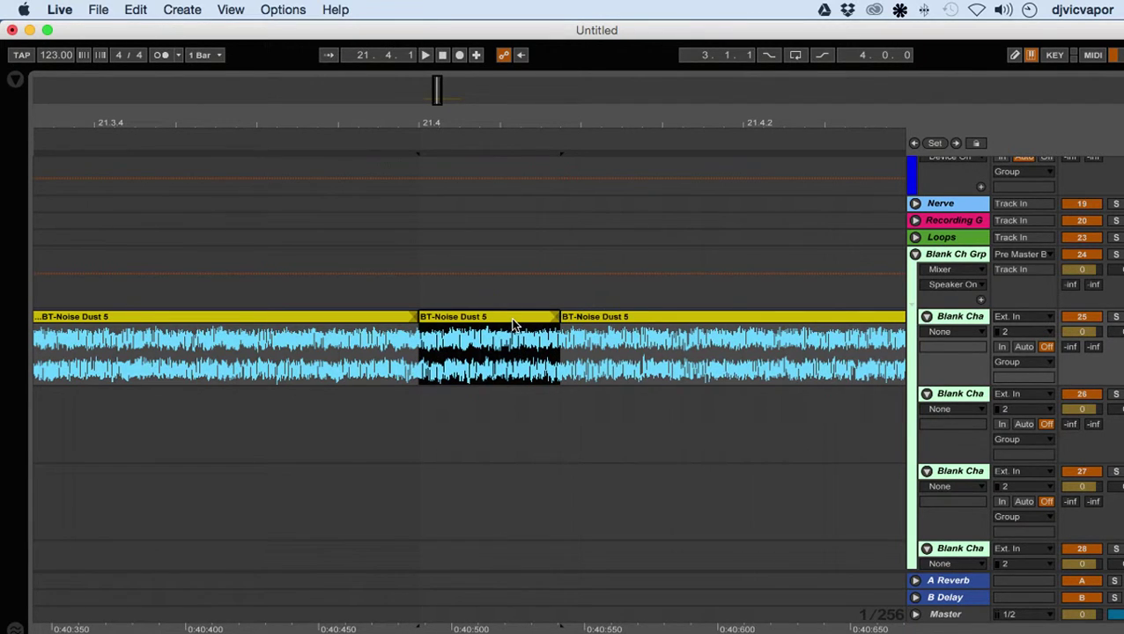
- Delete the parts of the noise clip before and after the short slice at 21.4
{"action": "left_click", "coordinate": [391, 321]}
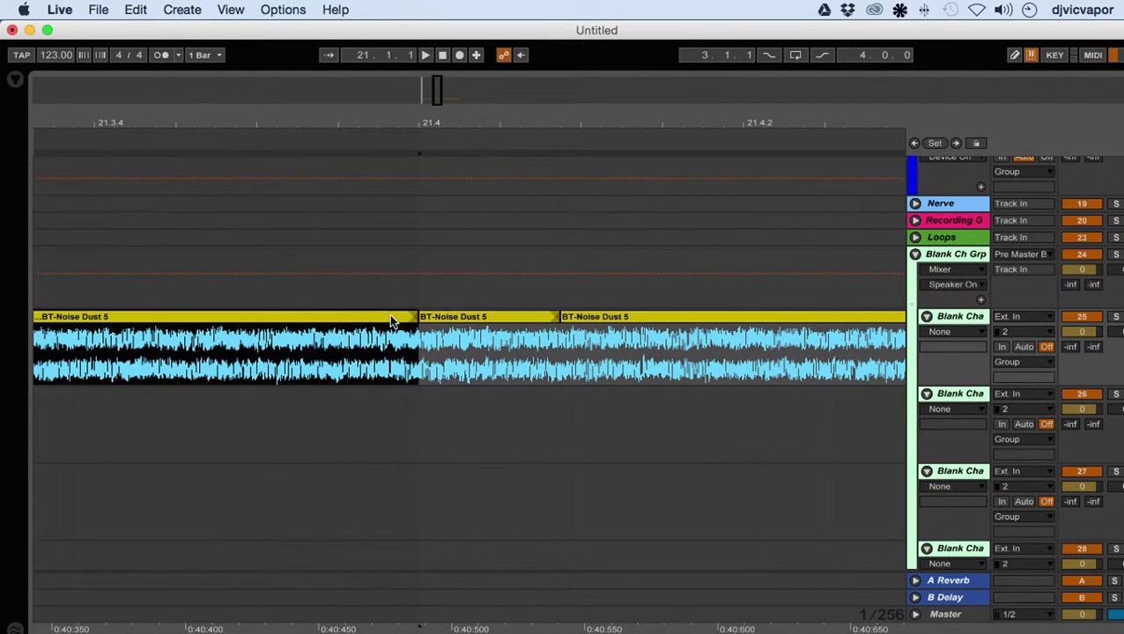
{"action": "key", "text": "Delete"}
{"action": "left_click", "coordinate": [577, 319]}
{"action": "key", "text": "Delete"}
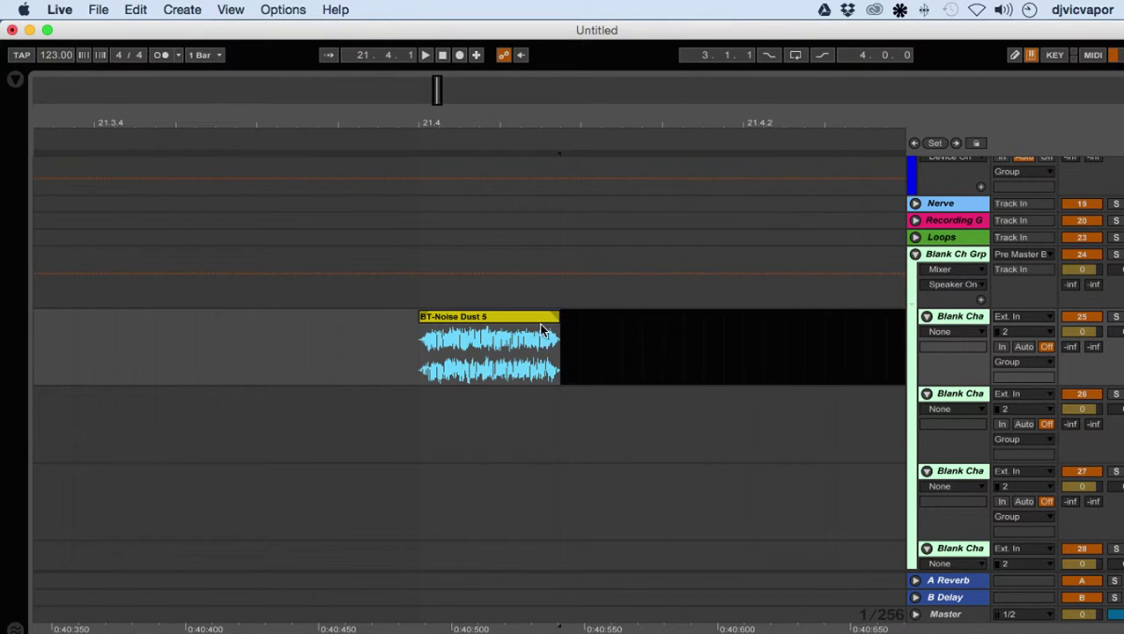
{"action": "mouse_move", "coordinate": [540, 326]}
{"action": "left_mouse_down"}
{"action": "mouse_move", "coordinate": [276, 319]}
{"action": "mouse_move", "coordinate": [148, 356]}
{"action": "mouse_move", "coordinate": [138, 346]}
{"action": "mouse_move", "coordinate": [188, 349]}
{"action": "left_mouse_up"}
{"action": "key", "text": "Delete"}
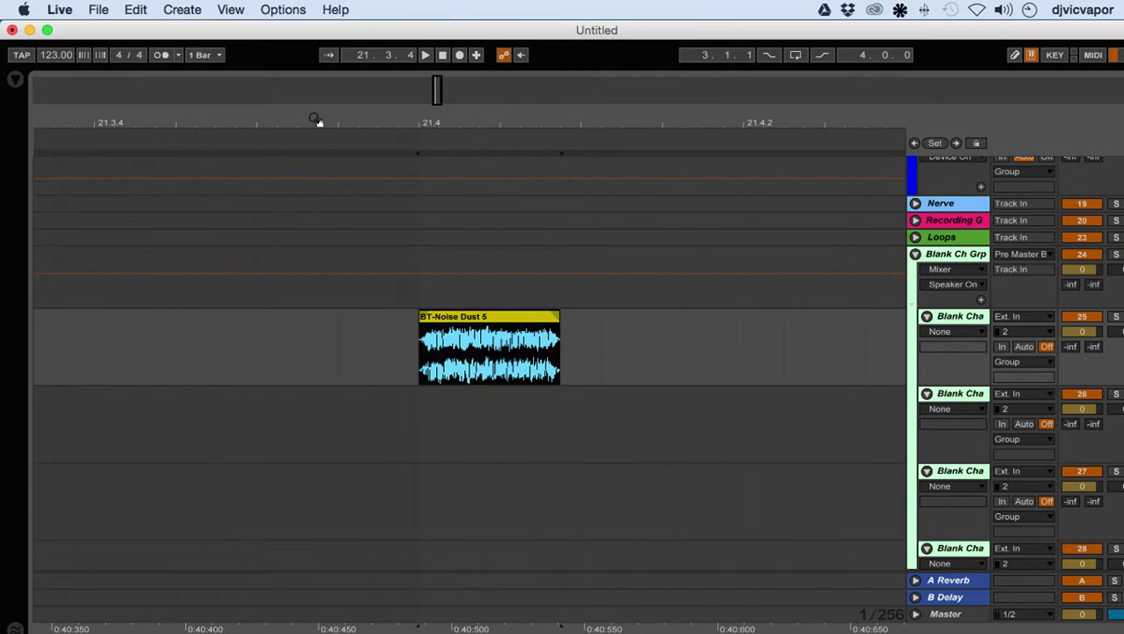
- Reopen the Serum window from the Serum track and arrange it beside the noise slice so both are in view
{"action": "mouse_move", "coordinate": [317, 120]}
{"action": "left_mouse_down"}
{"action": "mouse_move", "coordinate": [315, 105]}
{"action": "mouse_move", "coordinate": [467, 97]}
{"action": "mouse_move", "coordinate": [242, 88]}
{"action": "left_mouse_up"}
{"action": "scroll", "coordinate": [628, 358], "scroll_direction": "up", "scroll_amount": 3}
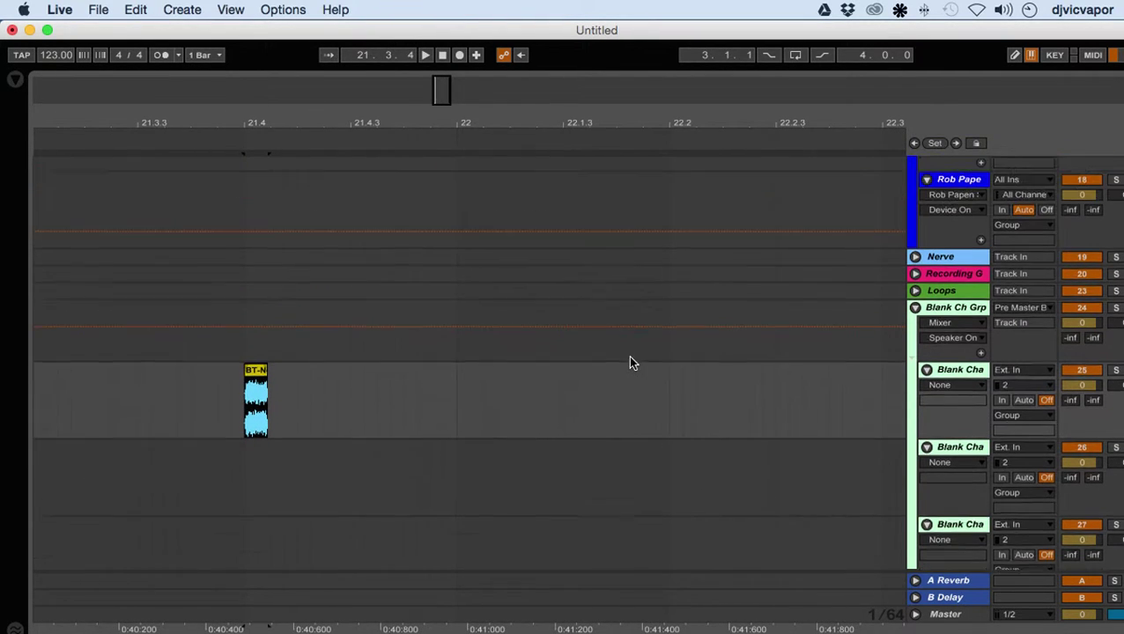
{"action": "scroll", "coordinate": [846, 220], "scroll_direction": "up", "scroll_amount": 2}
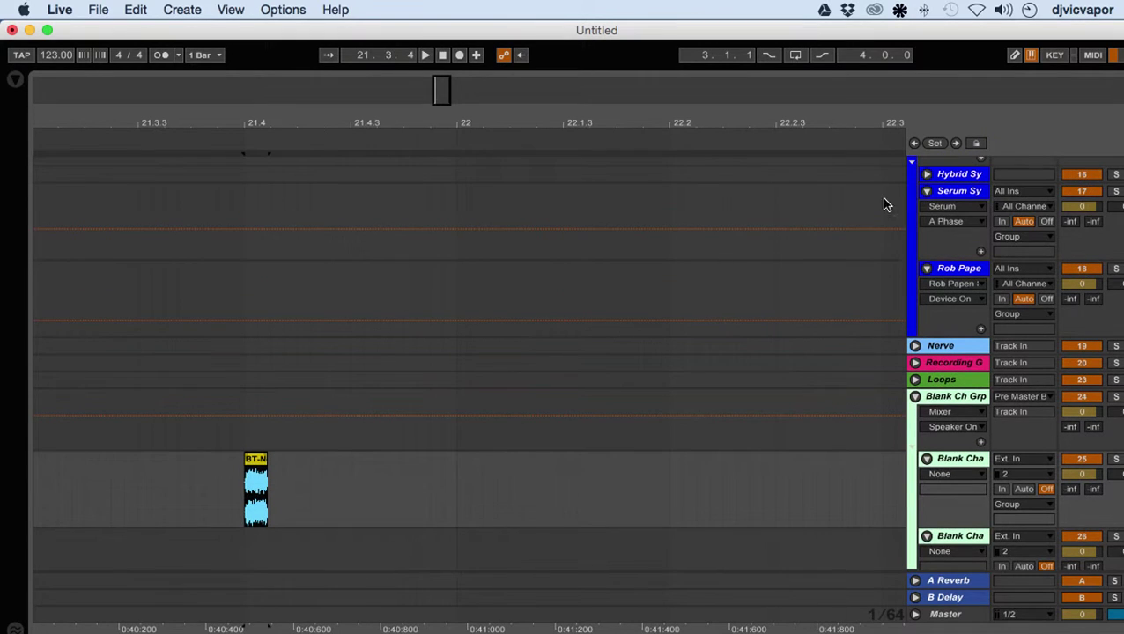
{"action": "left_click", "coordinate": [956, 199]}
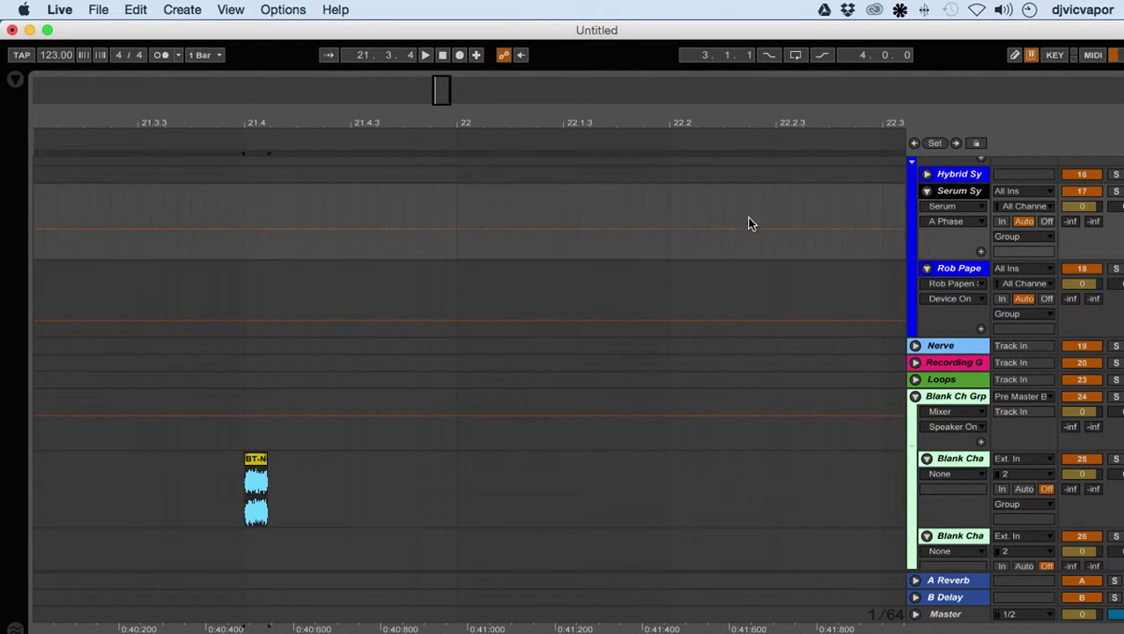
{"action": "double_click", "coordinate": [963, 196]}
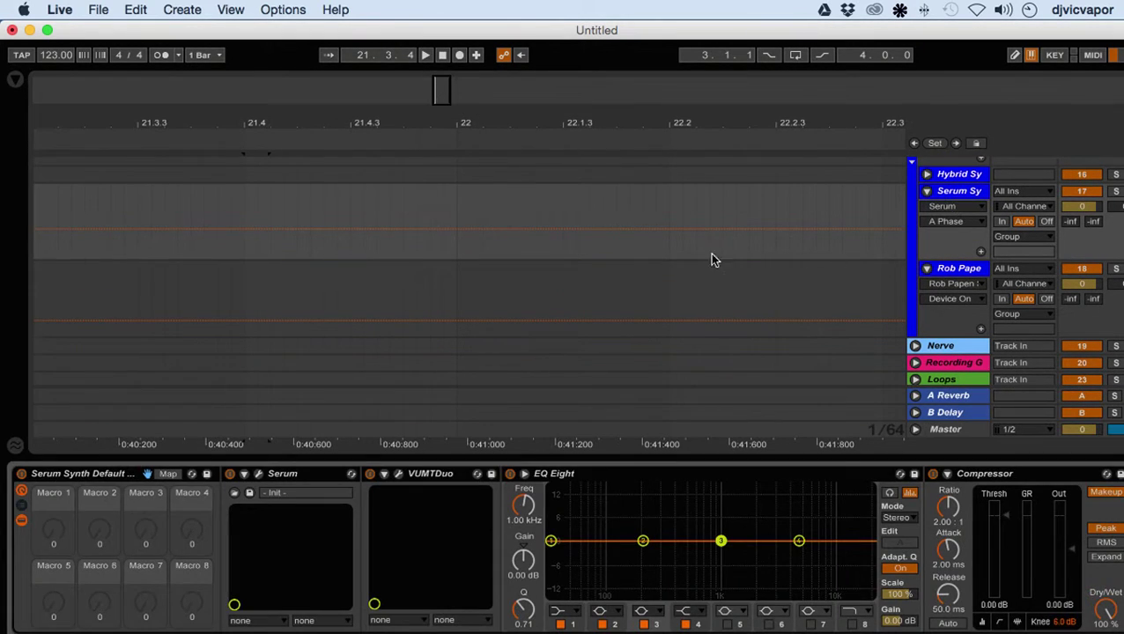
{"action": "left_click", "coordinate": [257, 474]}
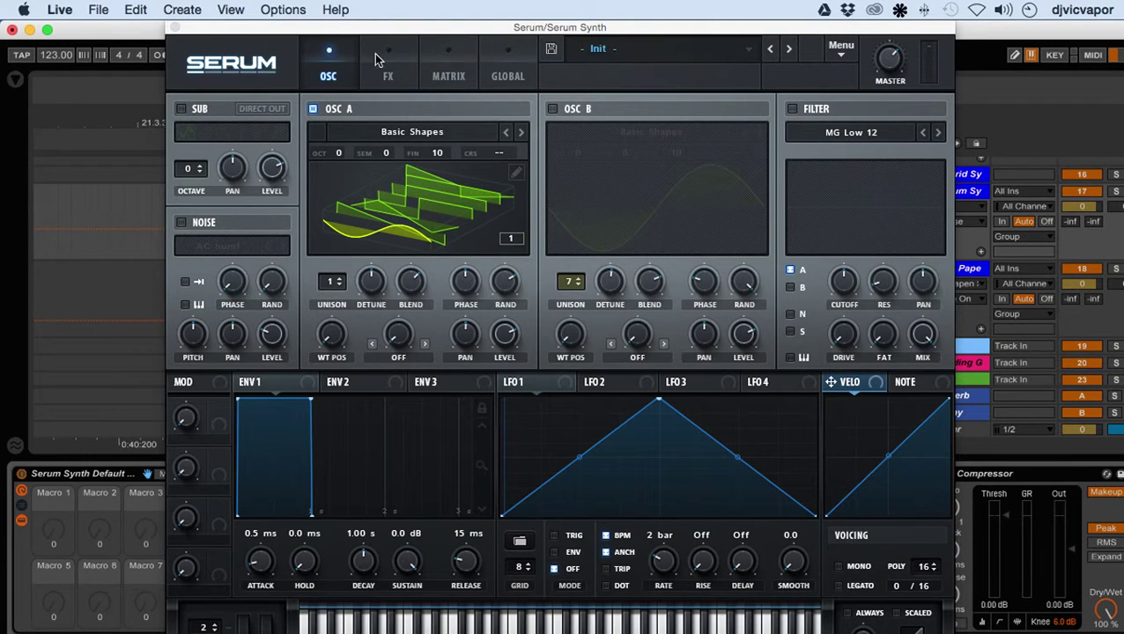
{"action": "left_click_drag", "start_coordinate": [377, 31], "coordinate": [601, 16]}
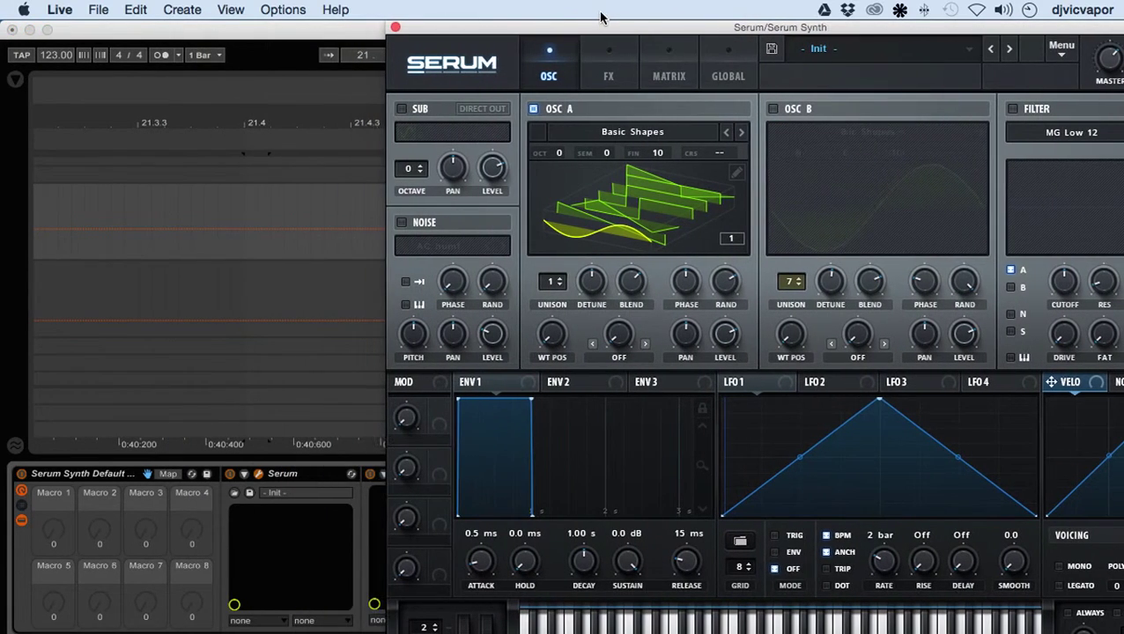
{"action": "left_click_drag", "start_coordinate": [380, 252], "coordinate": [337, 284]}
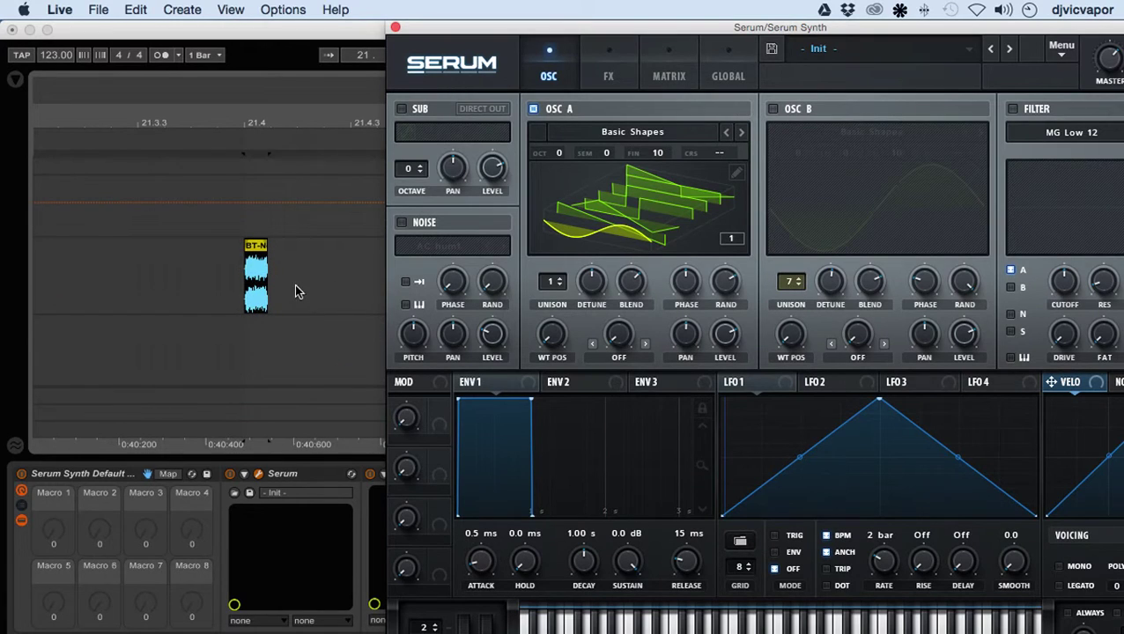
- Try to import the noise slice into Oscillator A with the normal (dynamic pitch zero-snap) option
{"action": "left_click_drag", "start_coordinate": [258, 252], "coordinate": [604, 174]}
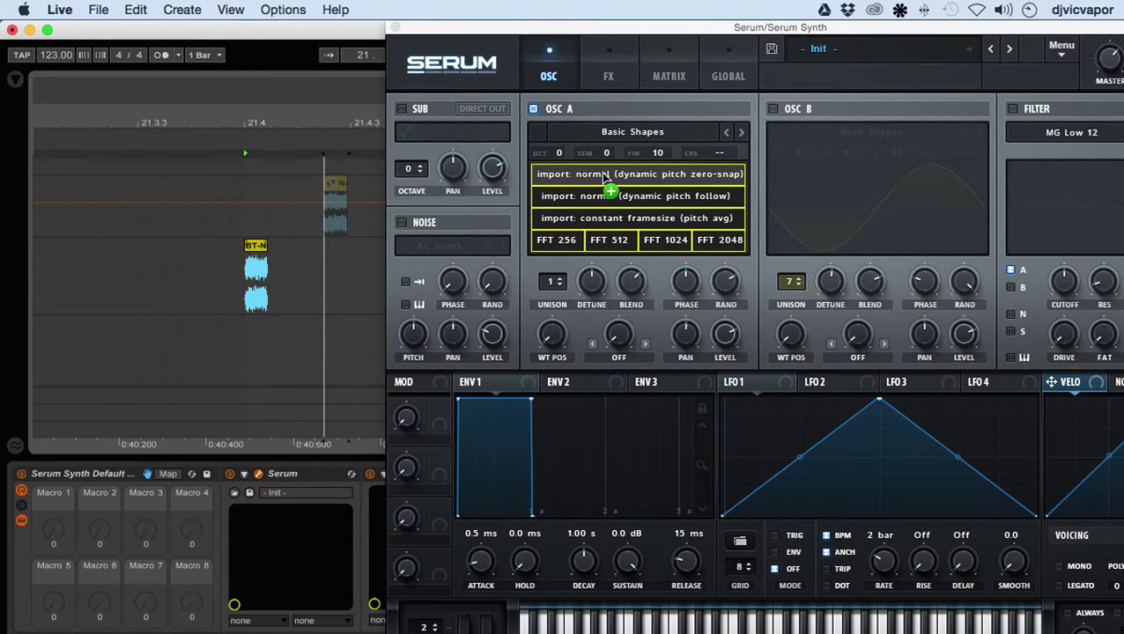
{"action": "left_click_drag", "start_coordinate": [604, 174], "coordinate": [604, 177]}
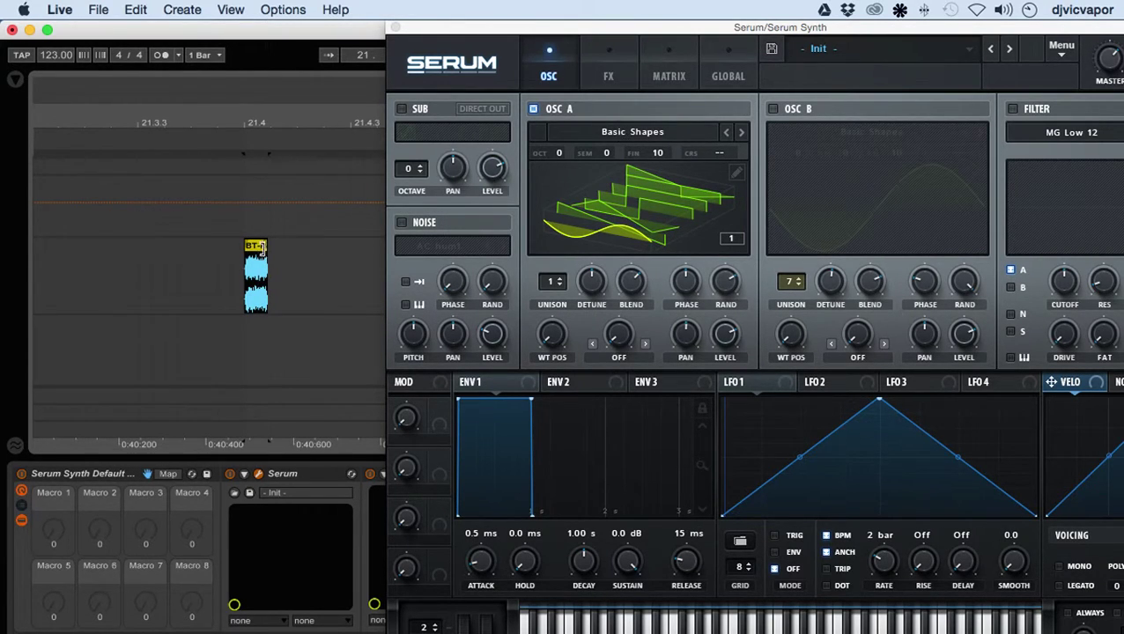
{"action": "left_click_drag", "start_coordinate": [260, 245], "coordinate": [599, 170]}
- Browse Oscillator A's wavetable categories and the list of Analog wavetables
{"action": "left_click", "coordinate": [625, 134]}
{"action": "mouse_move", "coordinate": [619, 150]}
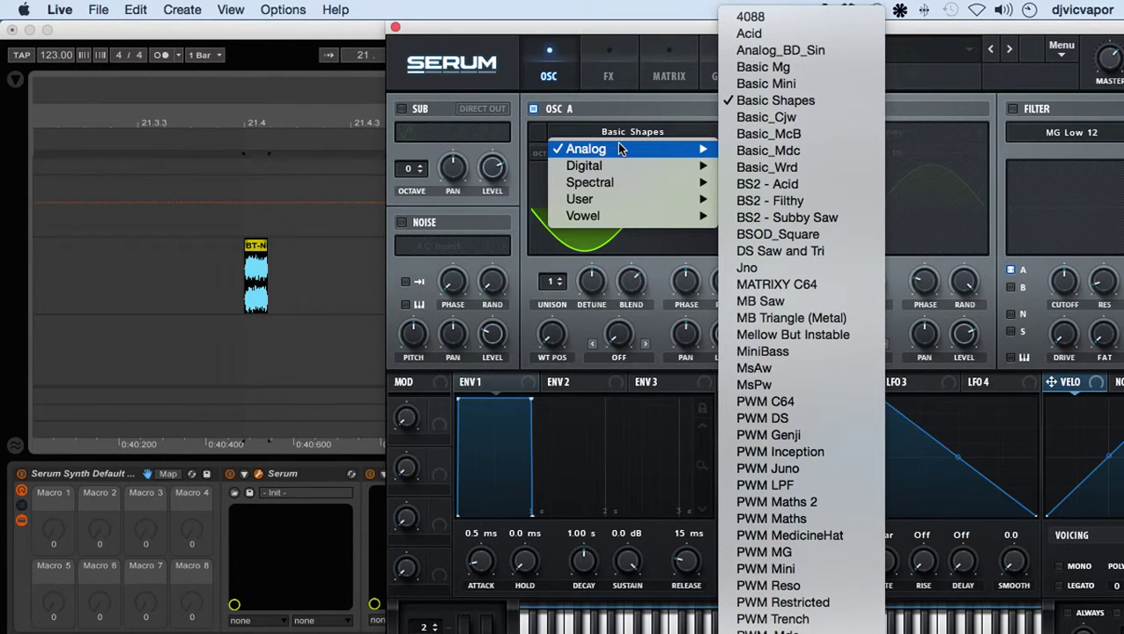
{"action": "scroll", "coordinate": [756, 203], "scroll_direction": "down", "scroll_amount": 3}
{"action": "scroll", "coordinate": [756, 220], "scroll_direction": "up", "scroll_amount": 3}
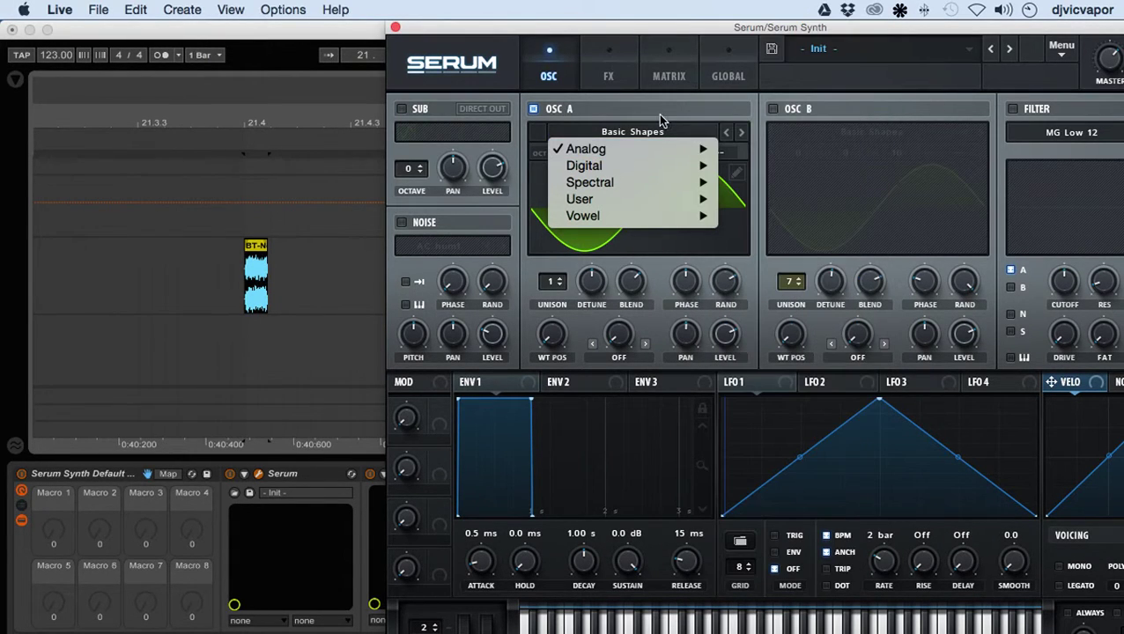
{"action": "left_click", "coordinate": [593, 131]}
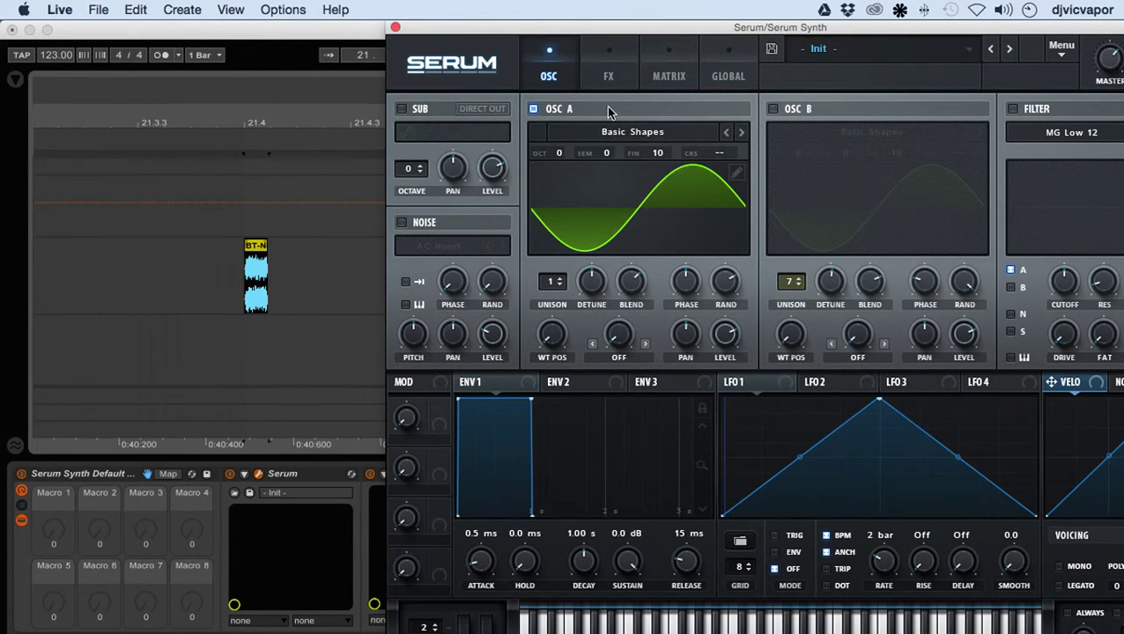
{"action": "left_click", "coordinate": [606, 132]}
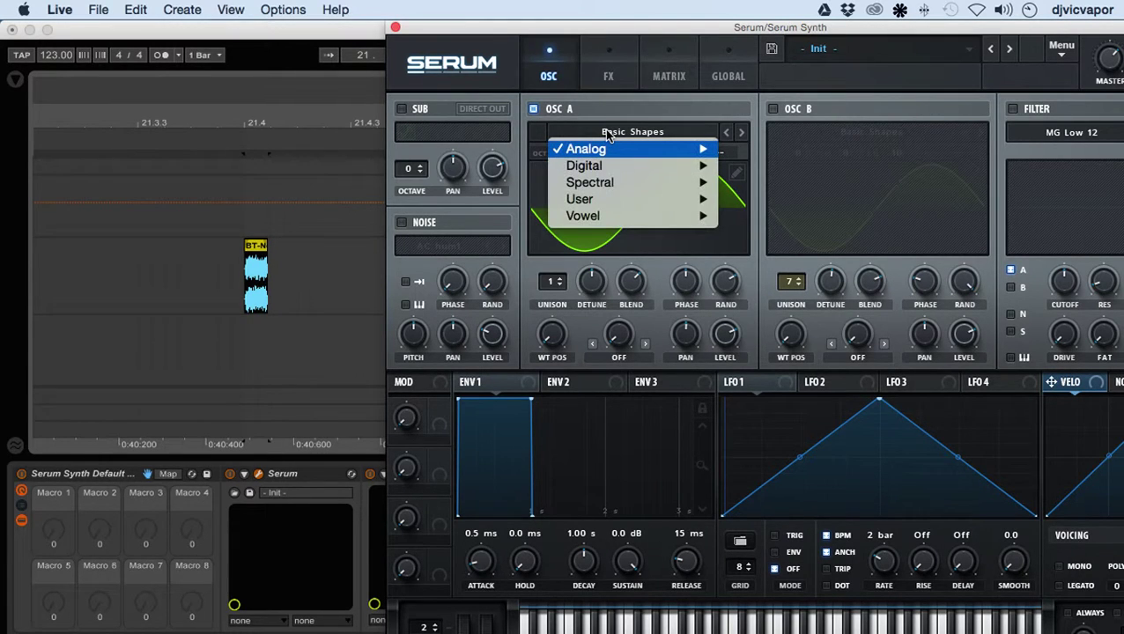
{"action": "left_click", "coordinate": [605, 131]}
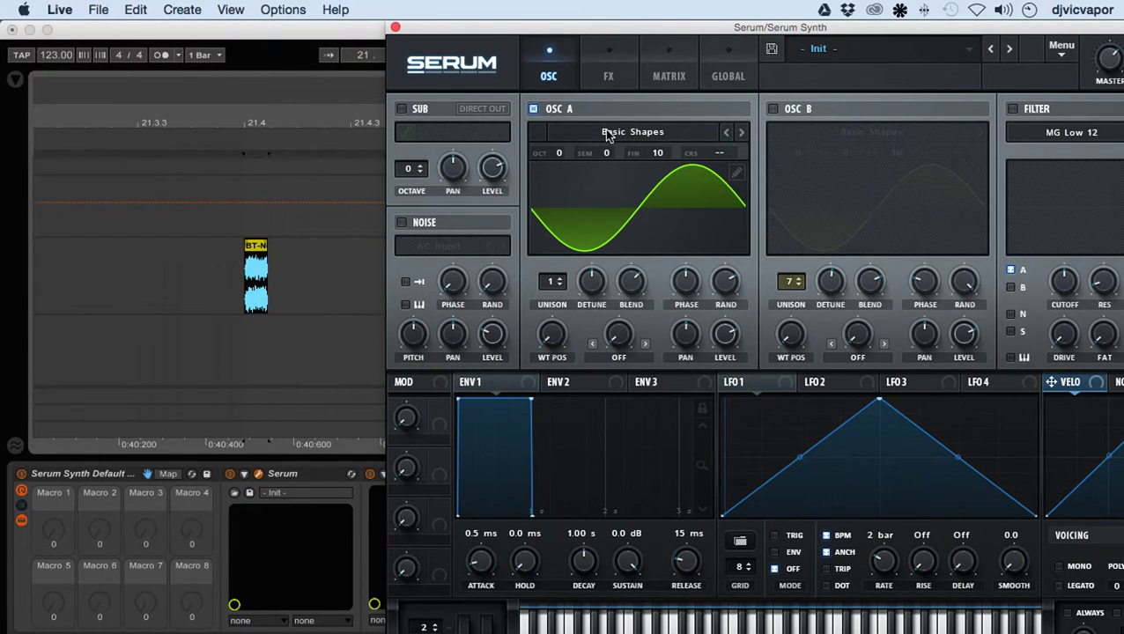
- Step Oscillator A back through the wavetables from Basic Shapes to Analog_BD_Sin
{"action": "left_click", "coordinate": [727, 133]}
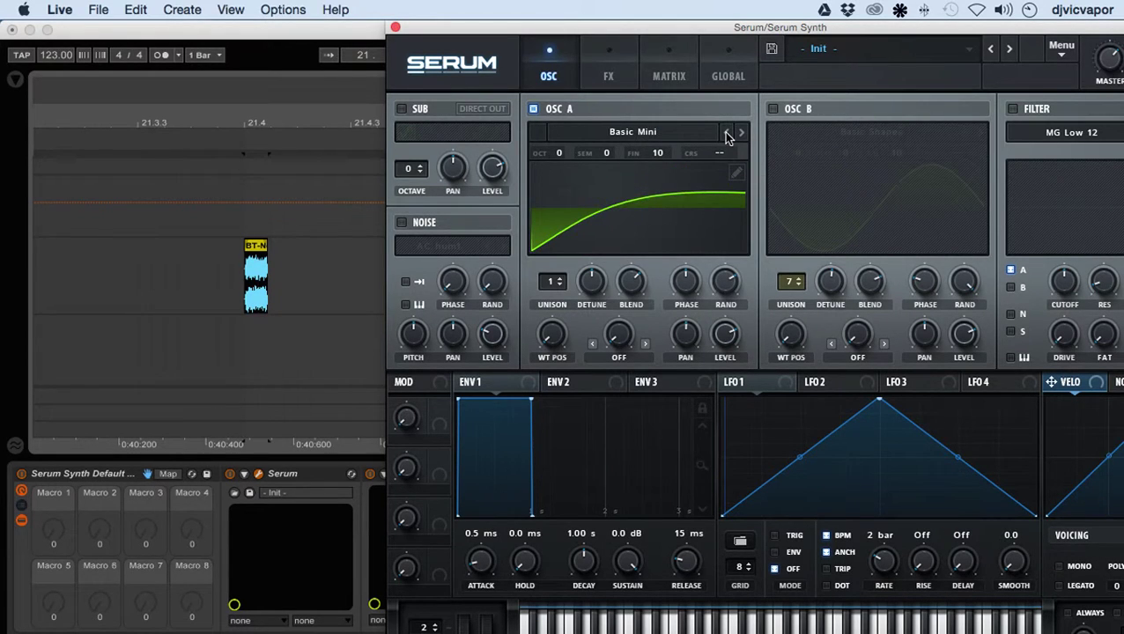
{"action": "left_click", "coordinate": [727, 133]}
{"action": "left_click", "coordinate": [727, 133]}
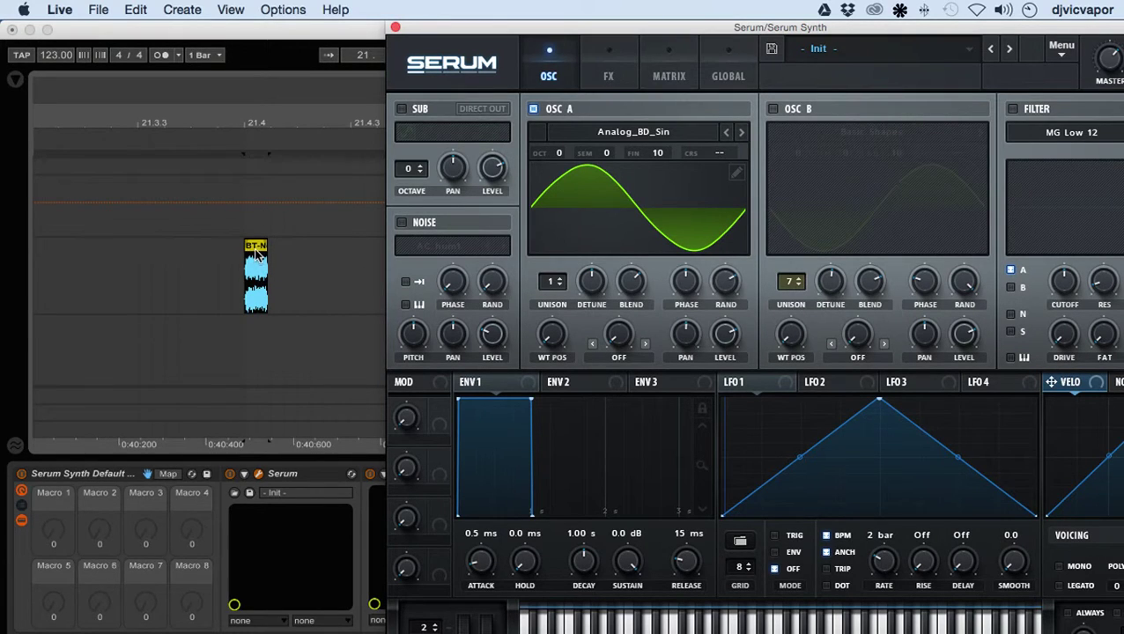
- Import the noise slice into Oscillator A with the normal (dynamic pitch zero-snap) option and show the wavetable in 3D
{"action": "left_click_drag", "start_coordinate": [256, 253], "coordinate": [628, 176]}
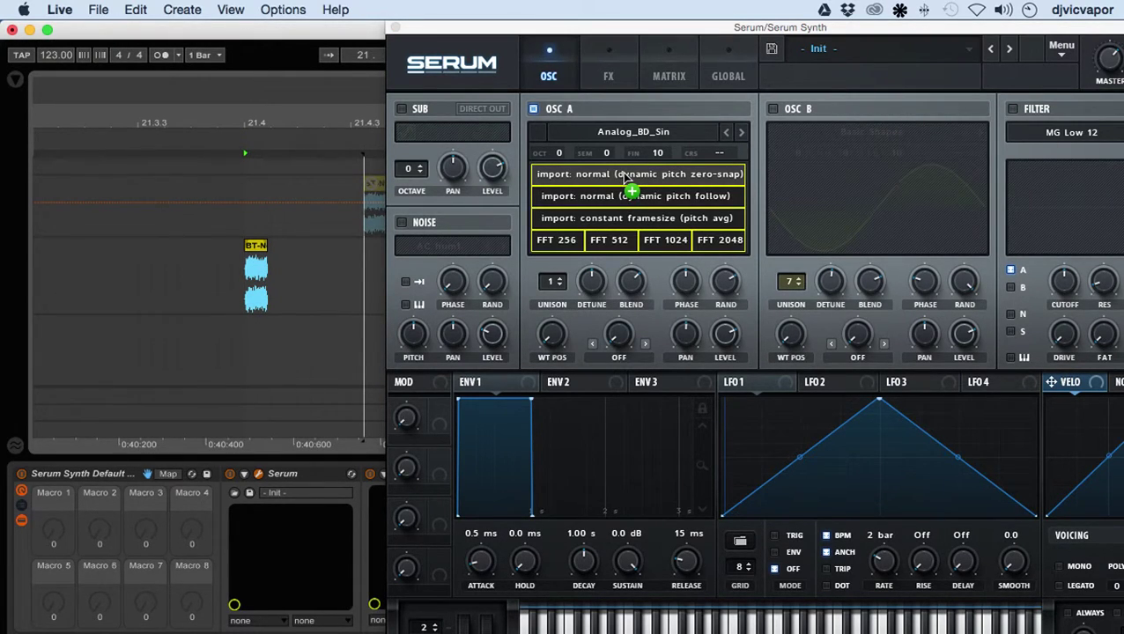
{"action": "left_click_drag", "start_coordinate": [622, 174], "coordinate": [623, 177]}
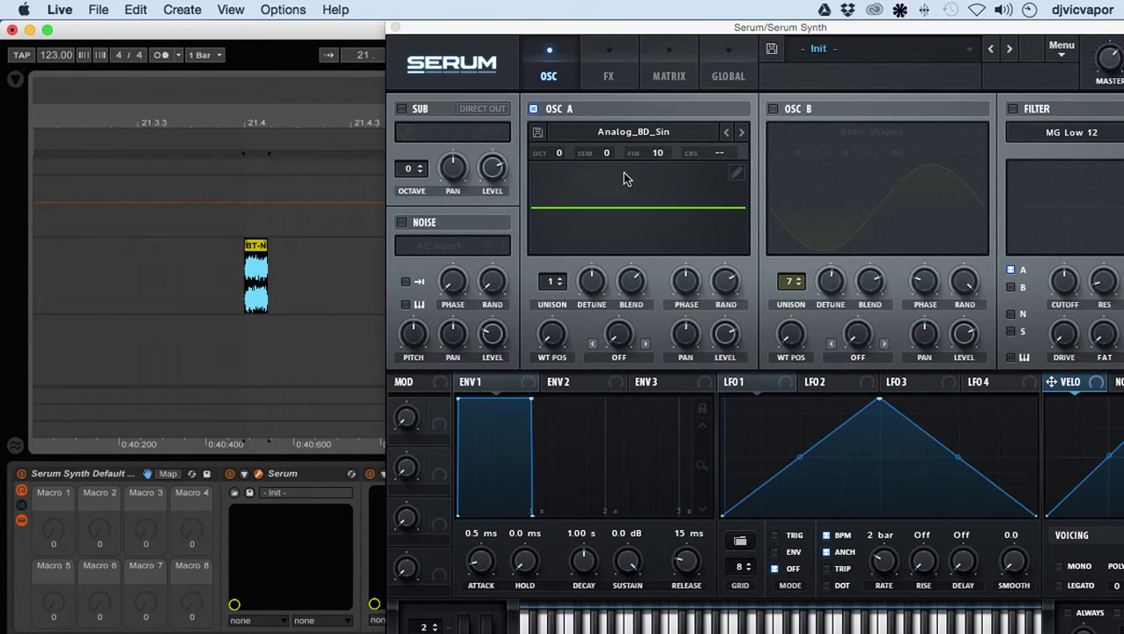
{"action": "left_click_drag", "start_coordinate": [690, 33], "coordinate": [600, 25]}
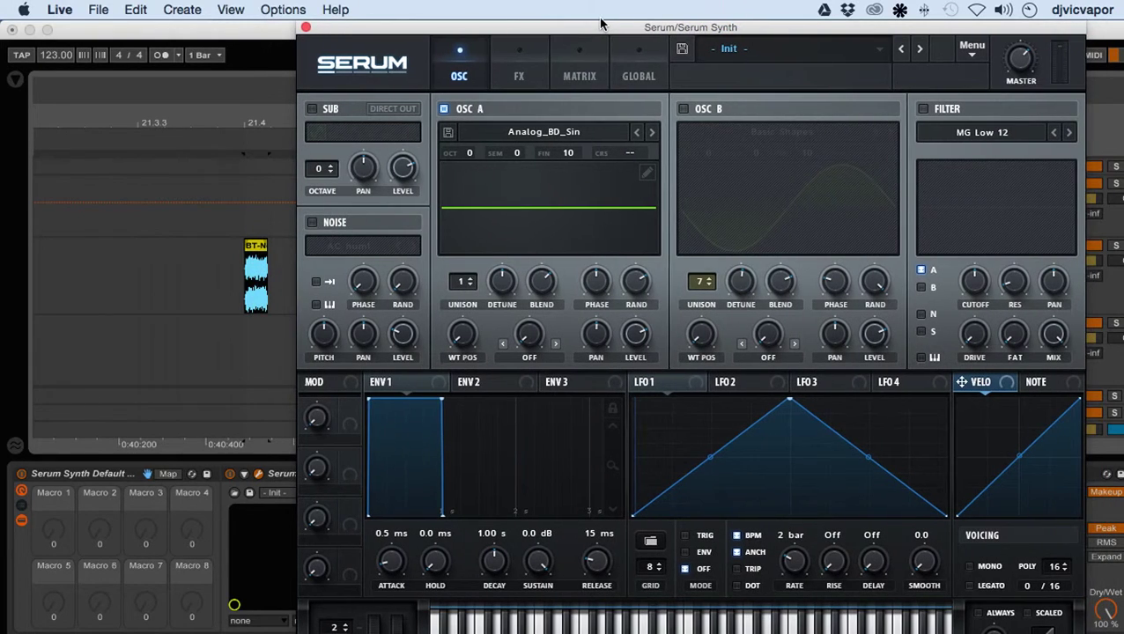
{"action": "left_click", "coordinate": [507, 197]}
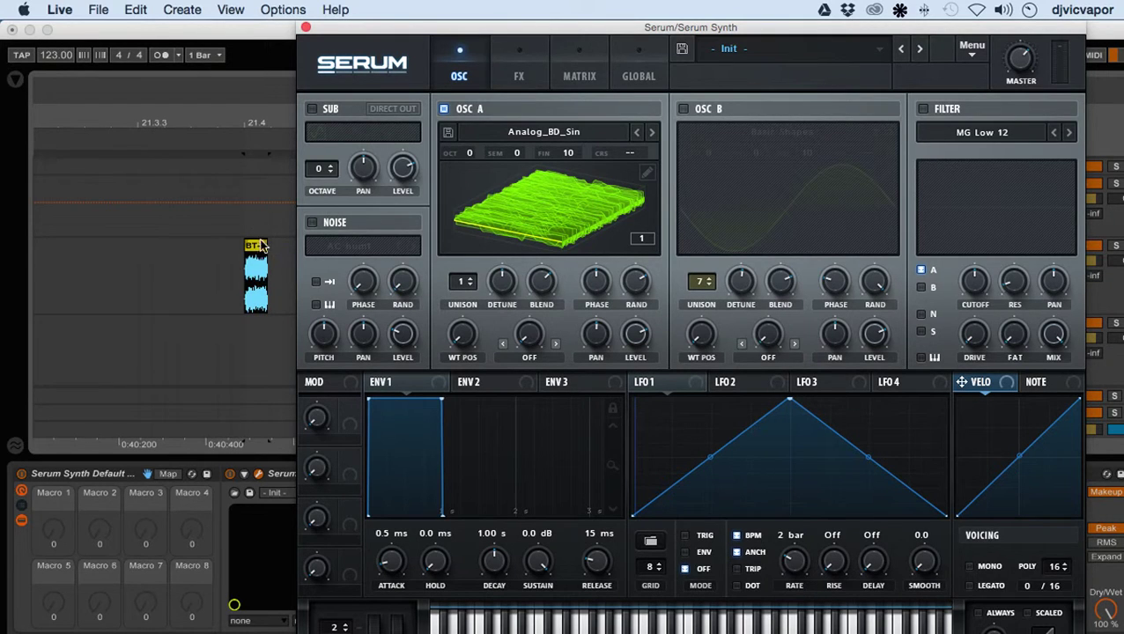
- Examine the noise slice at 21.4 up close and look over Oscillator A's wavetable categories without choosing one
{"action": "left_click_drag", "start_coordinate": [252, 117], "coordinate": [141, 216]}
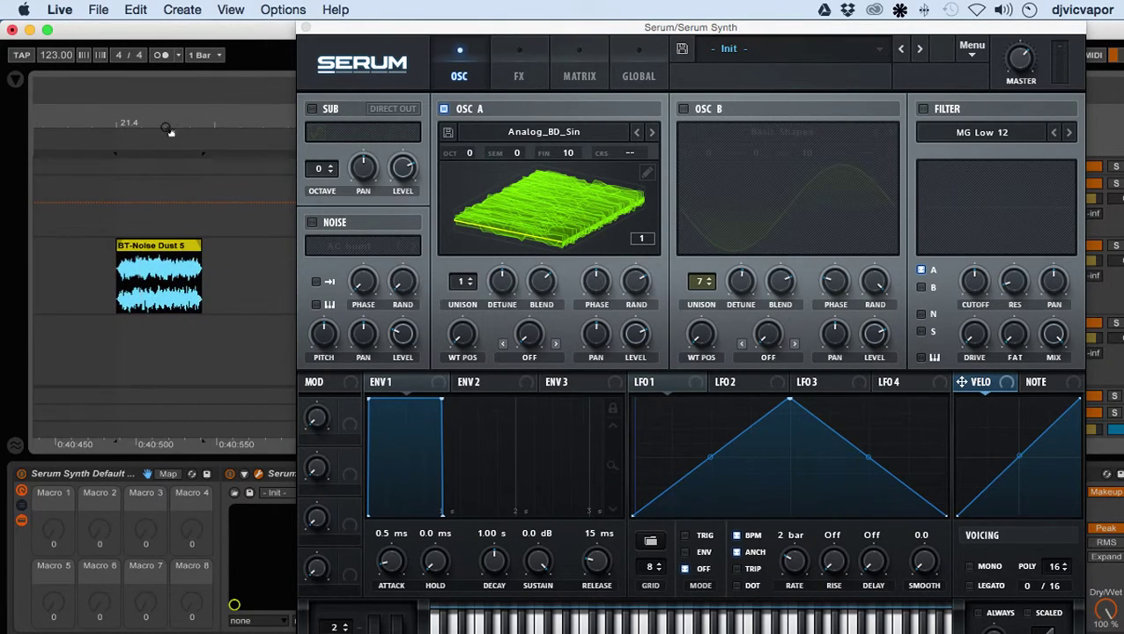
{"action": "left_click_drag", "start_coordinate": [167, 129], "coordinate": [201, 169]}
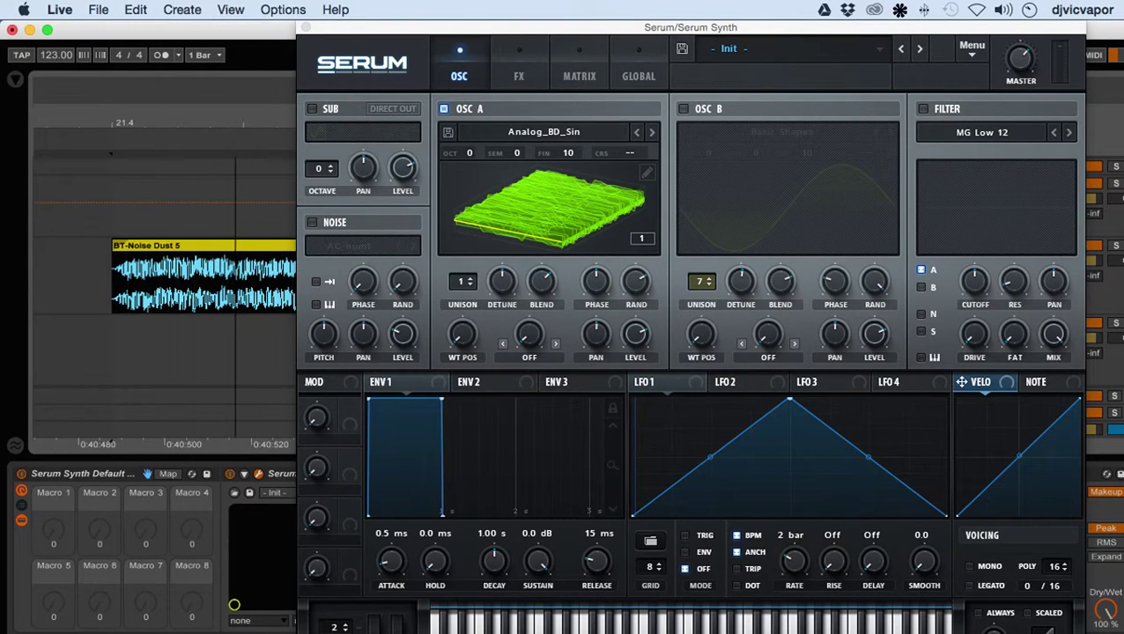
{"action": "left_click", "coordinate": [548, 134]}
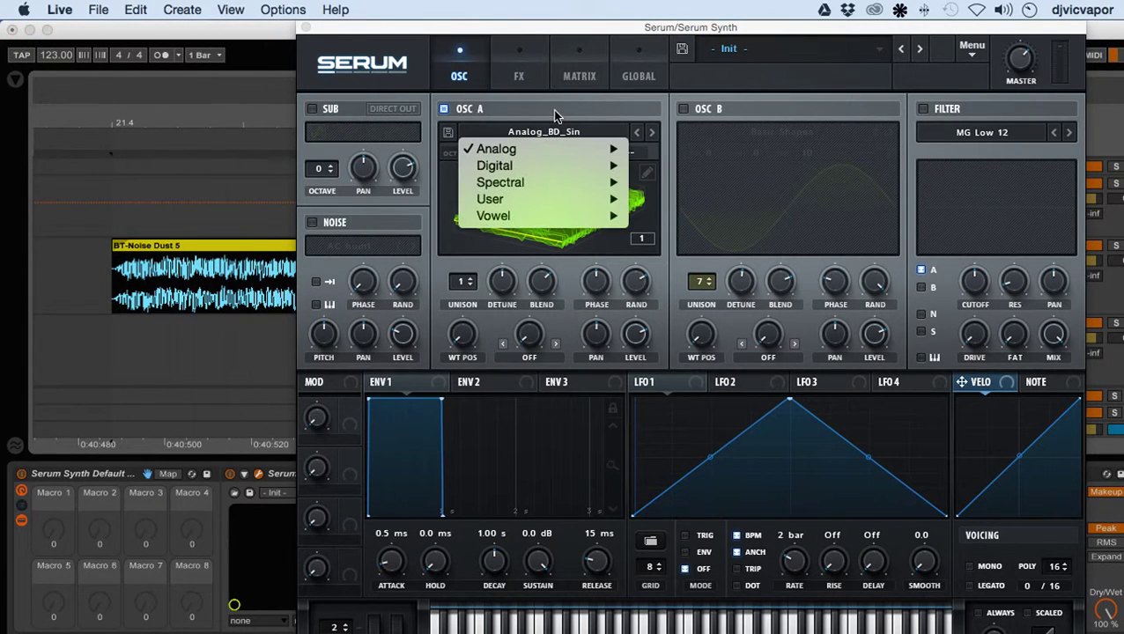
{"action": "left_click", "coordinate": [555, 117]}
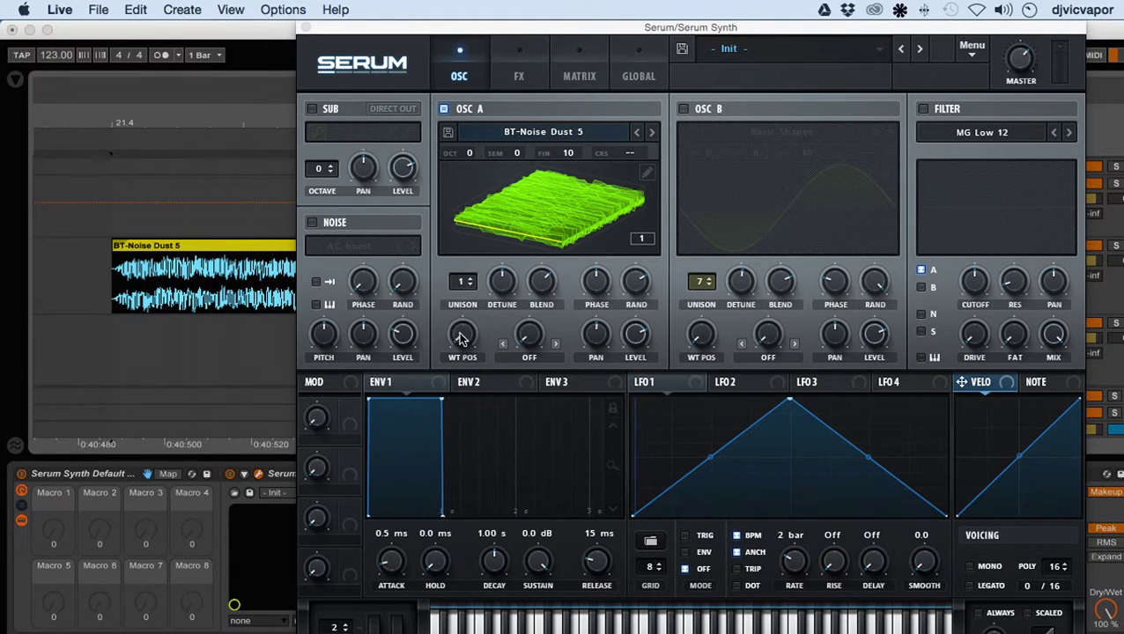
- Raise Oscillator A's wavetable position to 54
{"action": "left_click_drag", "start_coordinate": [460, 335], "coordinate": [474, 315]}
{"action": "left_click_drag", "start_coordinate": [585, 29], "coordinate": [510, 31]}
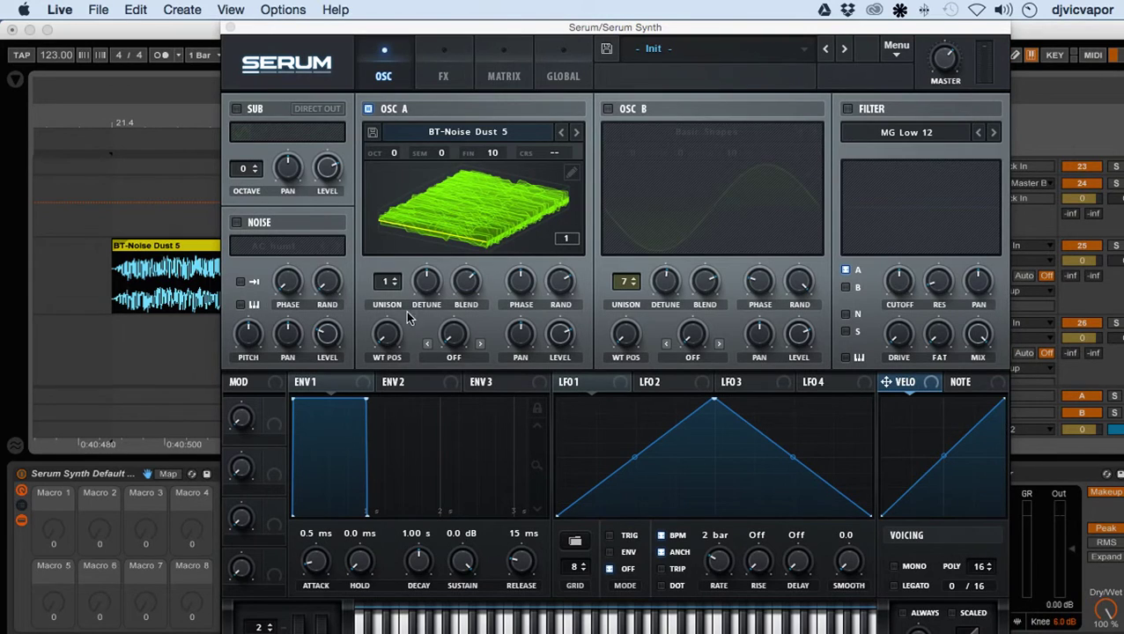
{"action": "left_click_drag", "start_coordinate": [384, 342], "coordinate": [391, 303]}
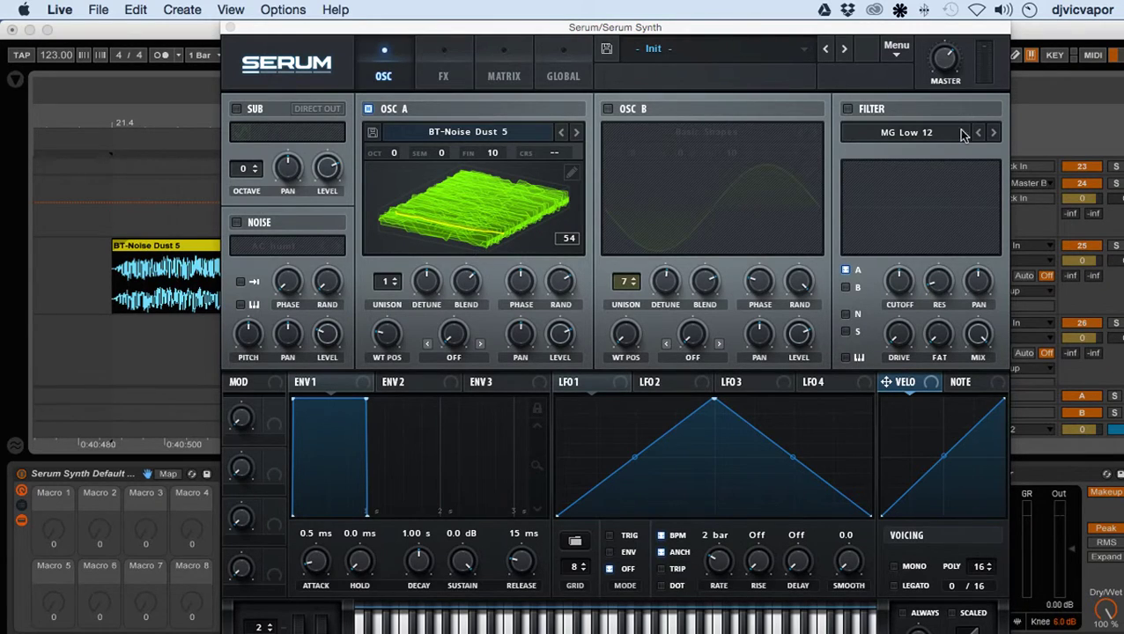
- Move the Serum window aside to select the Serum synth track for playing, and place the window back over the arrangement
{"action": "left_click_drag", "start_coordinate": [946, 30], "coordinate": [784, 37]}
{"action": "left_click_drag", "start_coordinate": [777, 31], "coordinate": [860, 12]}
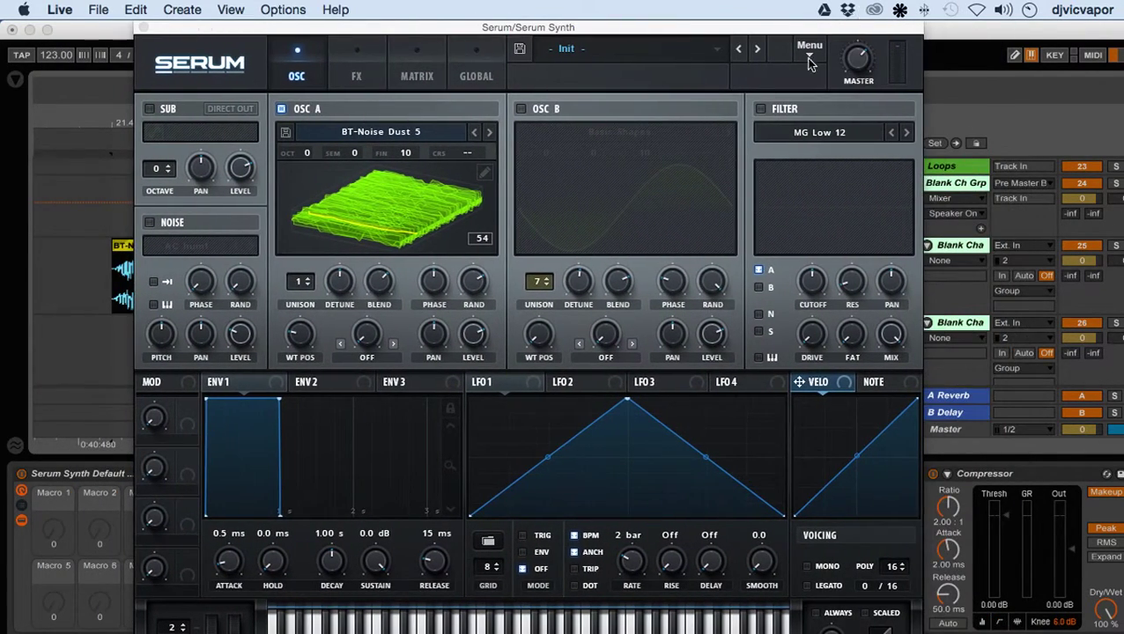
{"action": "scroll", "coordinate": [945, 236], "scroll_direction": "up", "scroll_amount": 3}
{"action": "scroll", "coordinate": [945, 235], "scroll_direction": "up", "scroll_amount": 5}
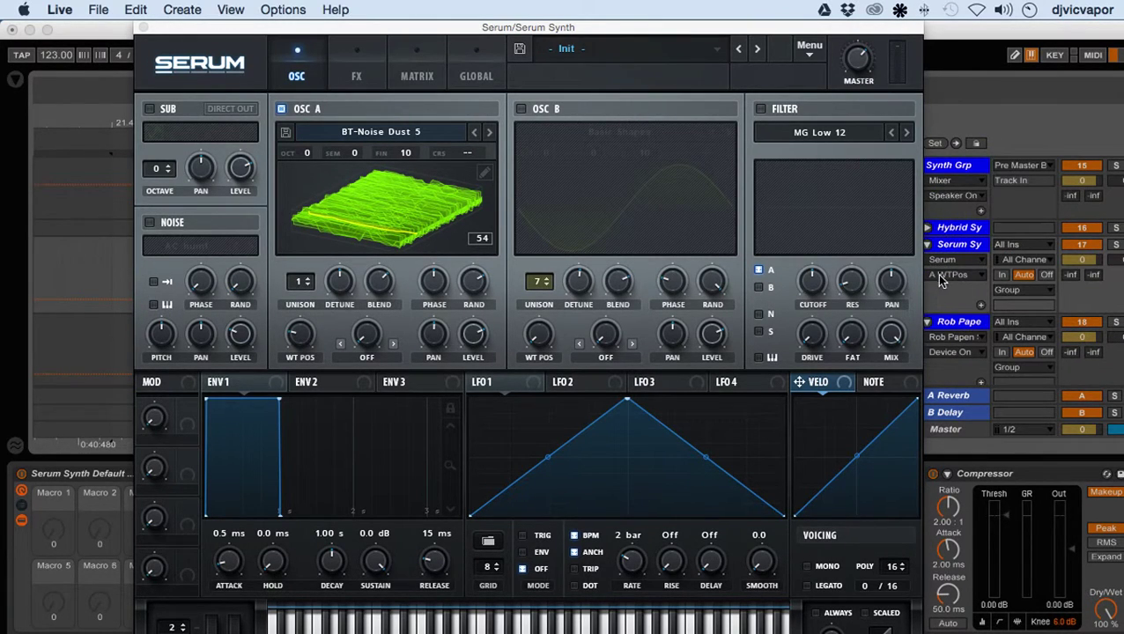
{"action": "left_click", "coordinate": [945, 249]}
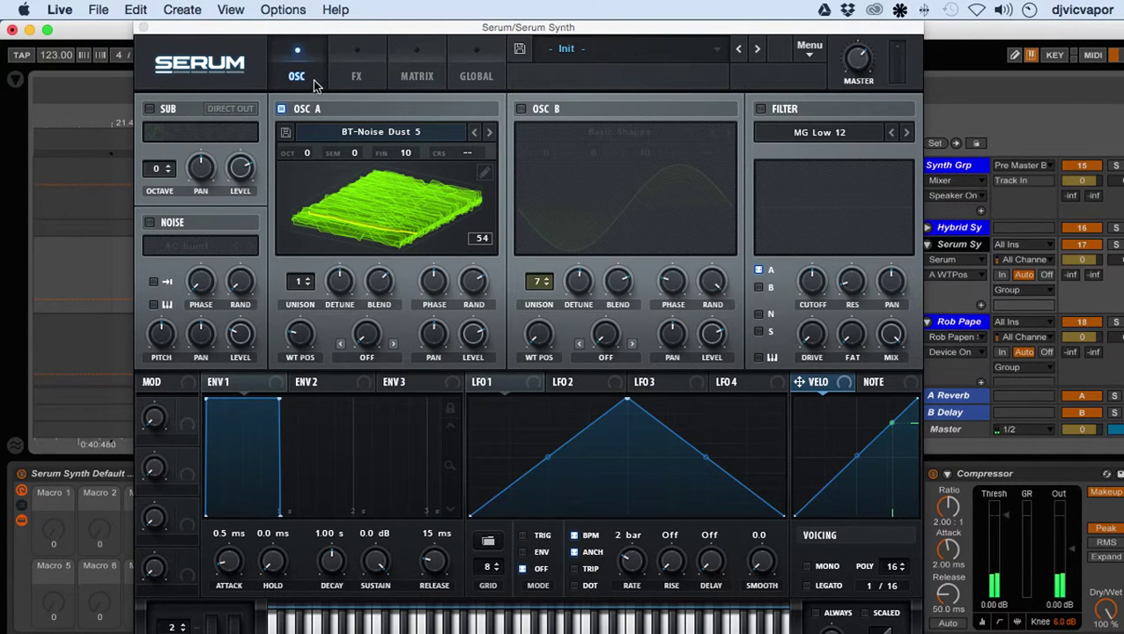
{"action": "left_click_drag", "start_coordinate": [325, 24], "coordinate": [403, 22]}
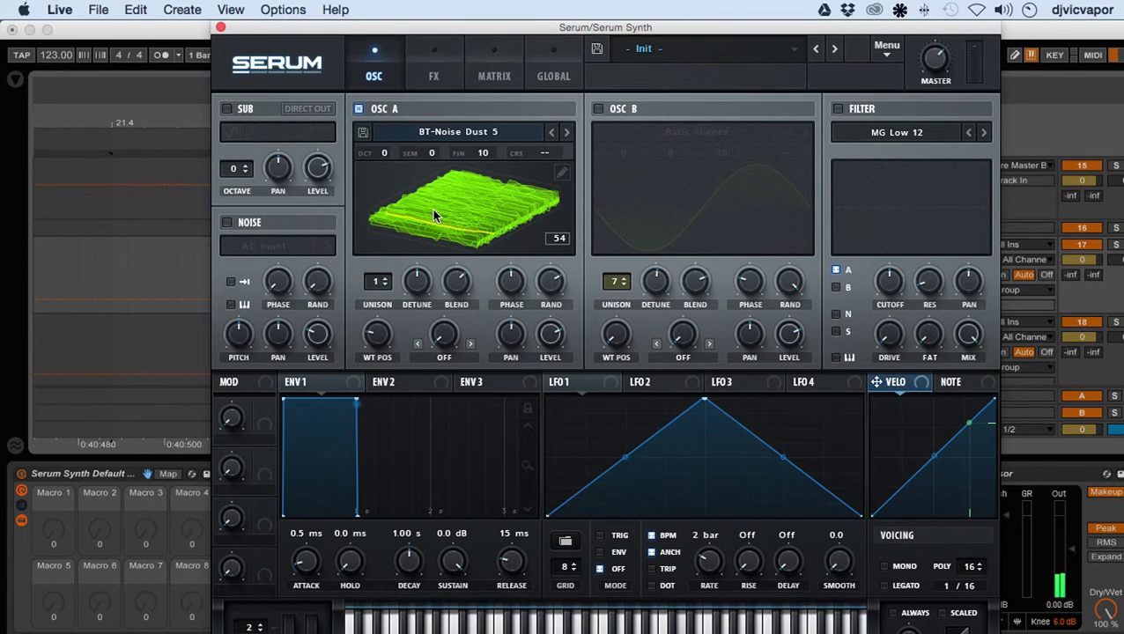
{"action": "mouse_move", "coordinate": [339, 32]}
{"action": "left_mouse_down"}
{"action": "mouse_move", "coordinate": [587, 40]}
{"action": "mouse_move", "coordinate": [334, 13]}
{"action": "mouse_move", "coordinate": [330, 32]}
{"action": "left_mouse_up"}
- Lower Oscillator A's octave to -2 and sweep its wavetable position from 24 up to 102
{"action": "left_click_drag", "start_coordinate": [363, 333], "coordinate": [368, 388]}
{"action": "left_click_drag", "start_coordinate": [371, 150], "coordinate": [366, 184]}
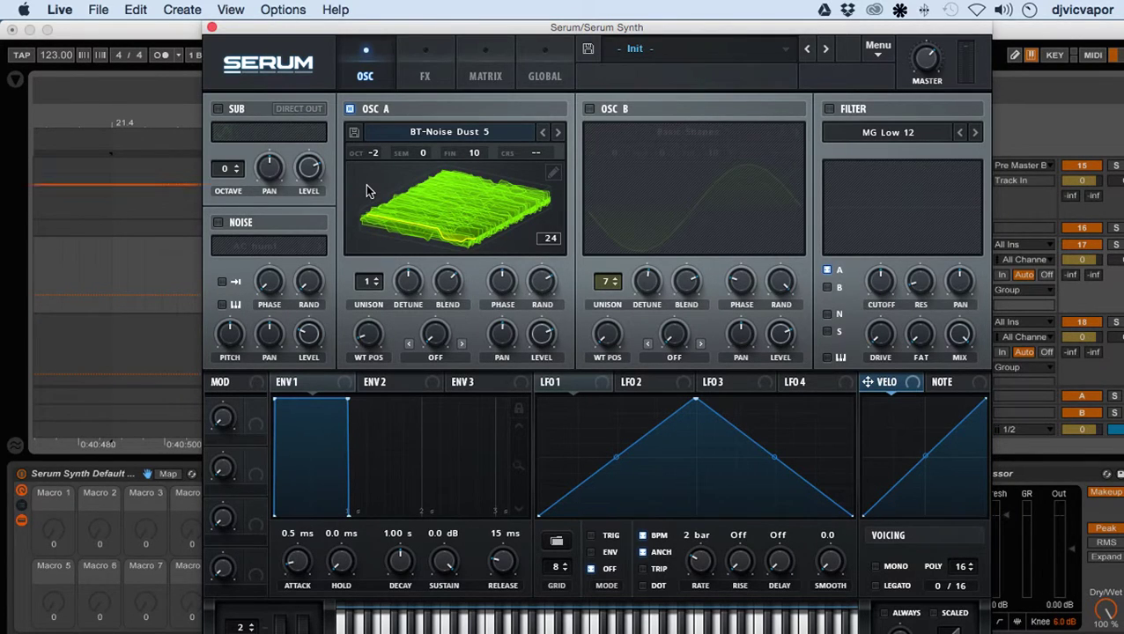
{"action": "left_click_drag", "start_coordinate": [370, 344], "coordinate": [352, 259]}
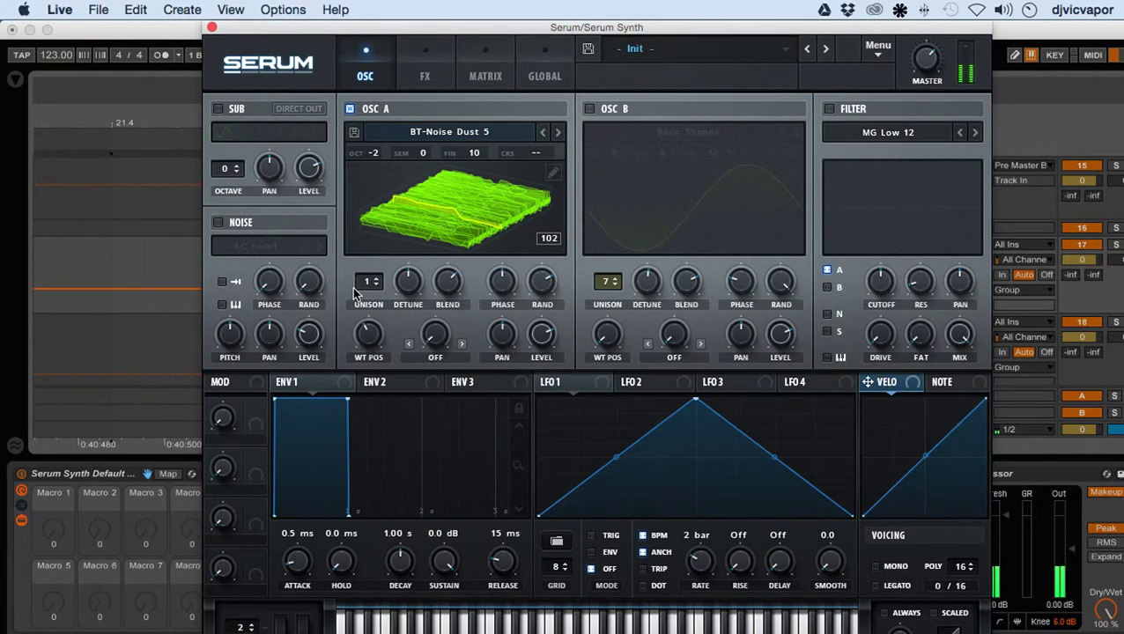
- Remove frames 1 to 20 as a multiselection in Oscillator A's wavetable editor, then close the editor
{"action": "left_click", "coordinate": [553, 173]}
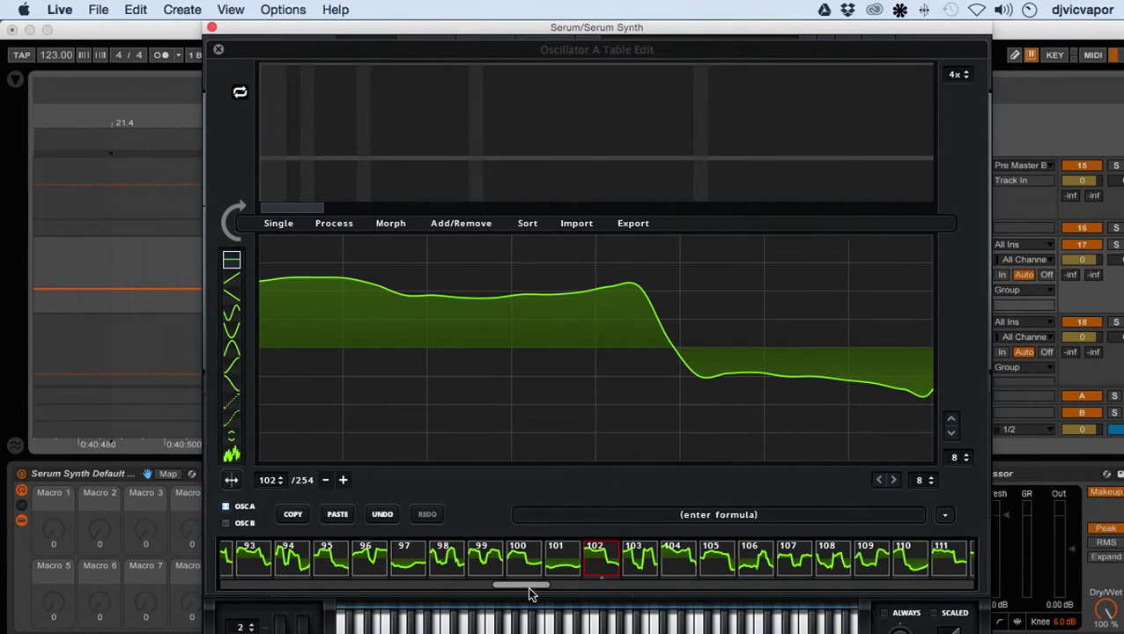
{"action": "left_click_drag", "start_coordinate": [527, 592], "coordinate": [244, 616]}
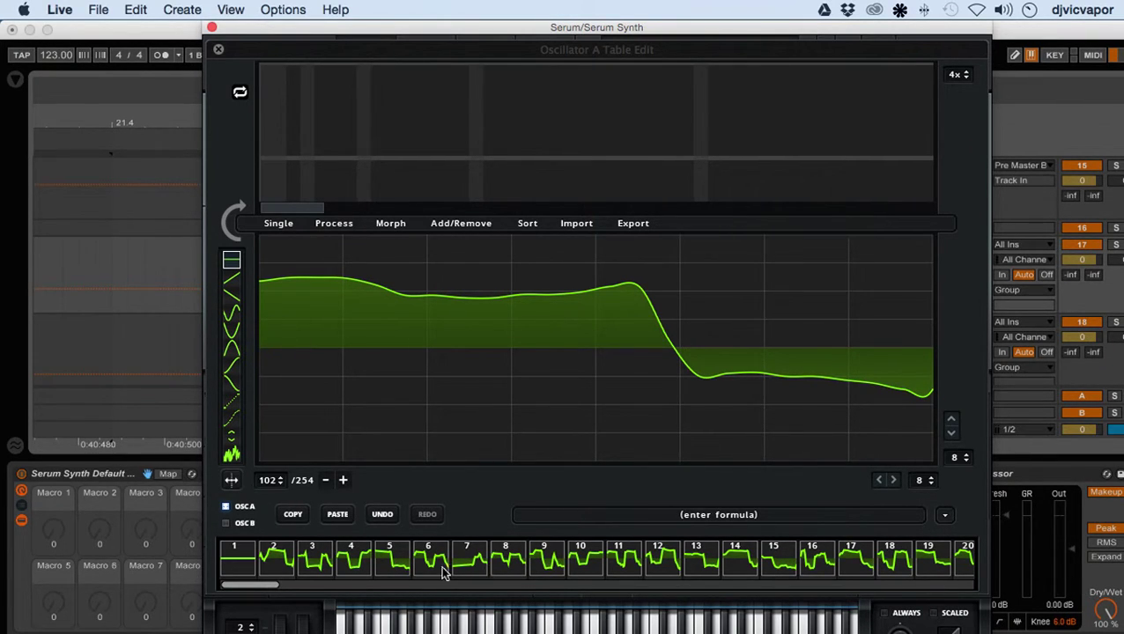
{"action": "left_click", "coordinate": [246, 564]}
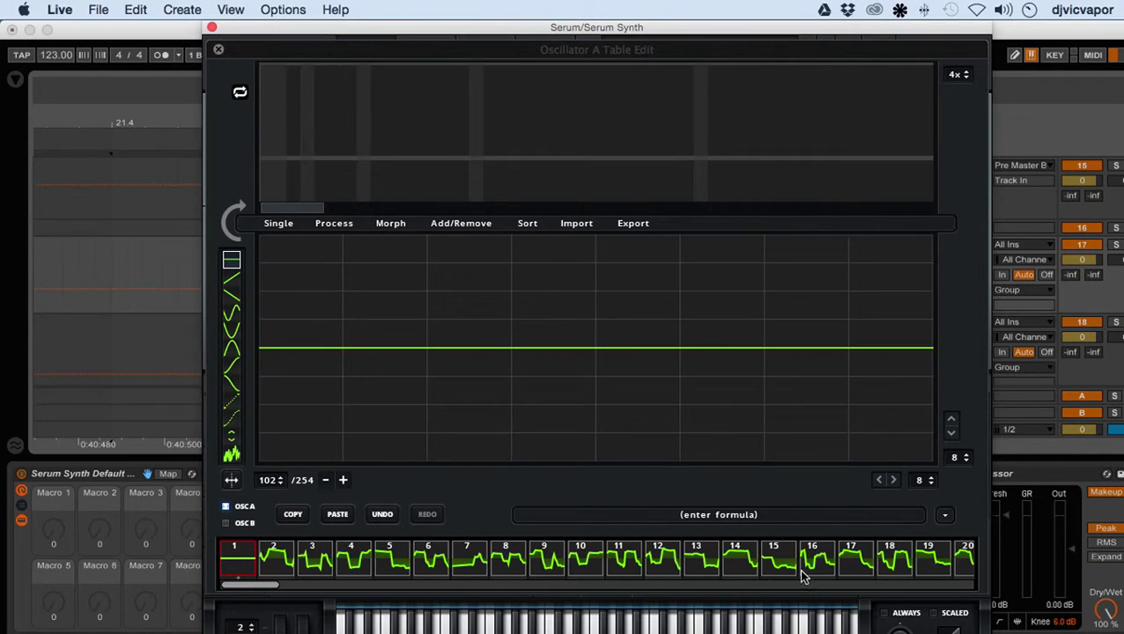
{"action": "left_click", "coordinate": [968, 558], "text": "shift"}
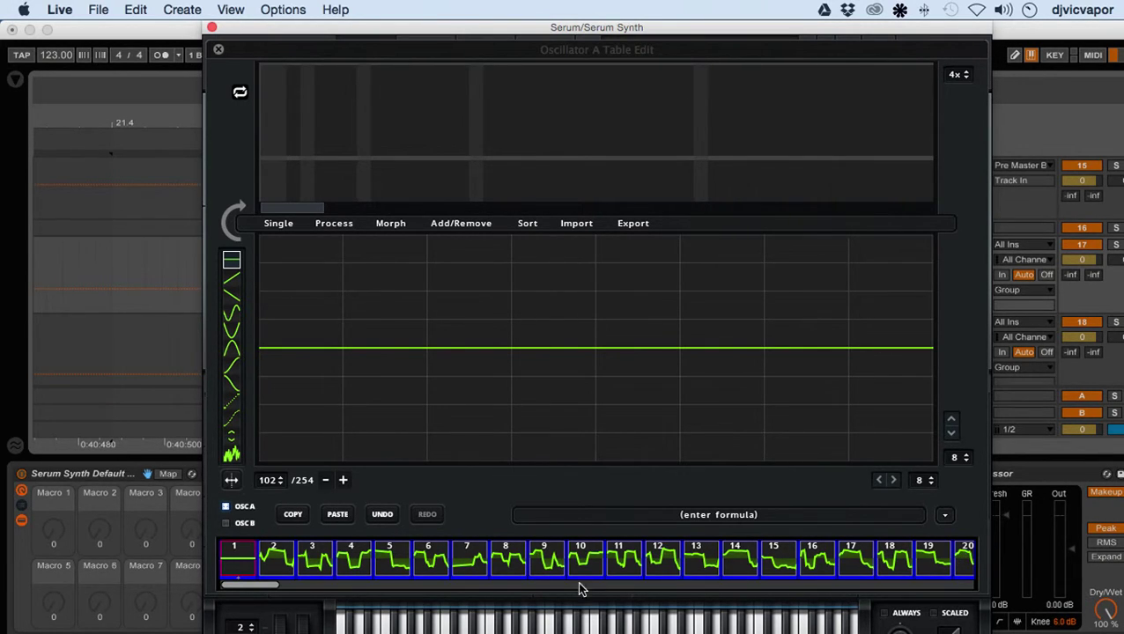
{"action": "left_click", "coordinate": [482, 228]}
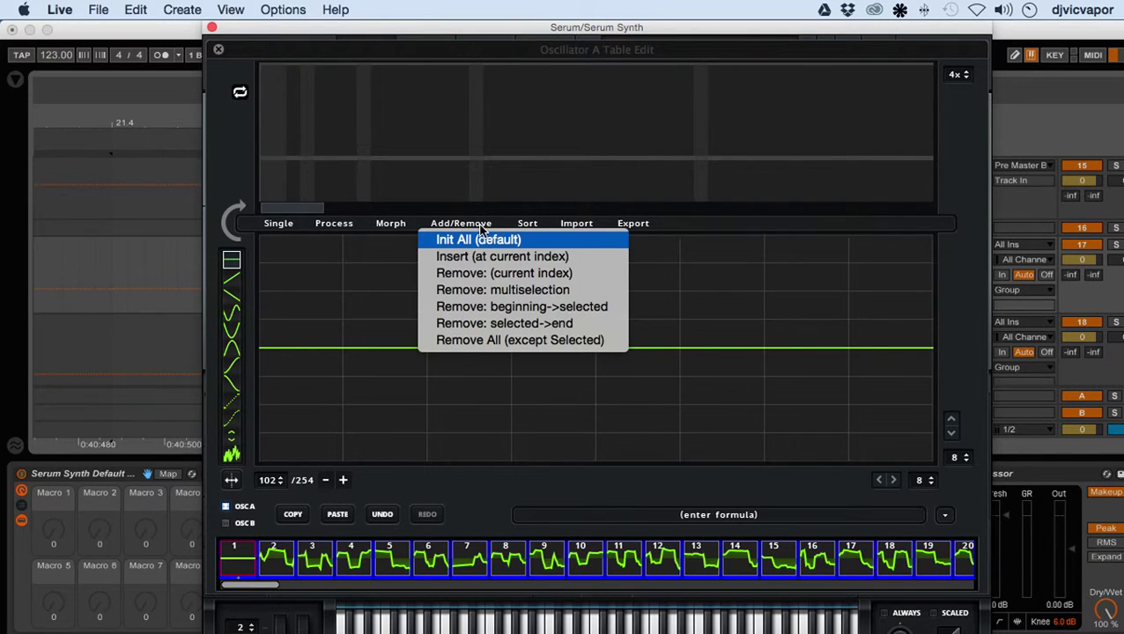
{"action": "left_click", "coordinate": [465, 291]}
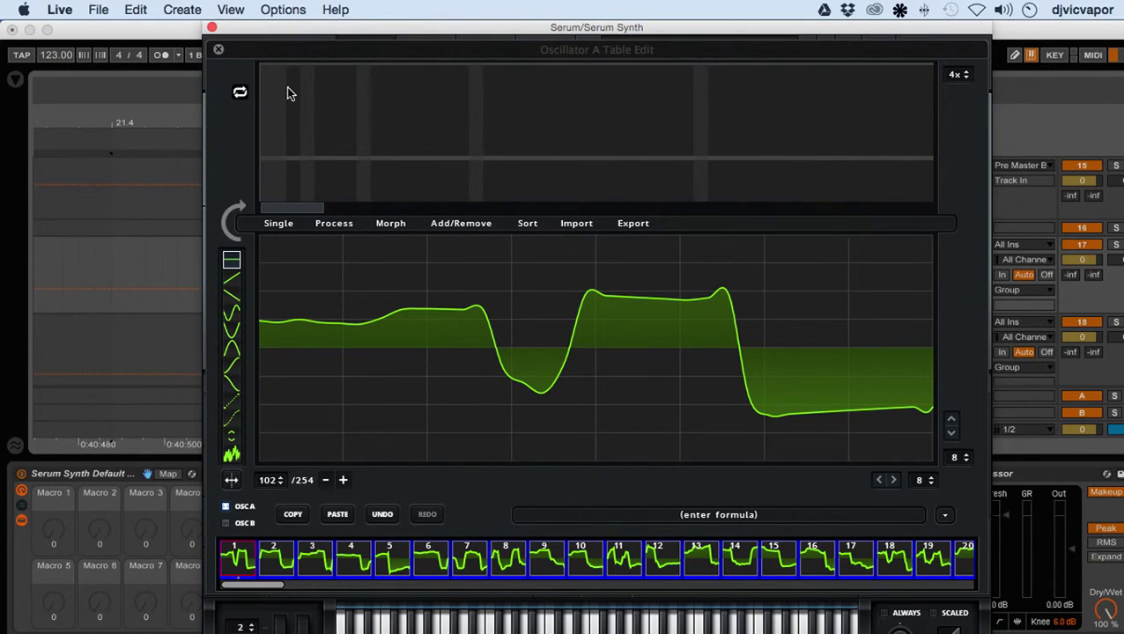
{"action": "left_click", "coordinate": [220, 51]}
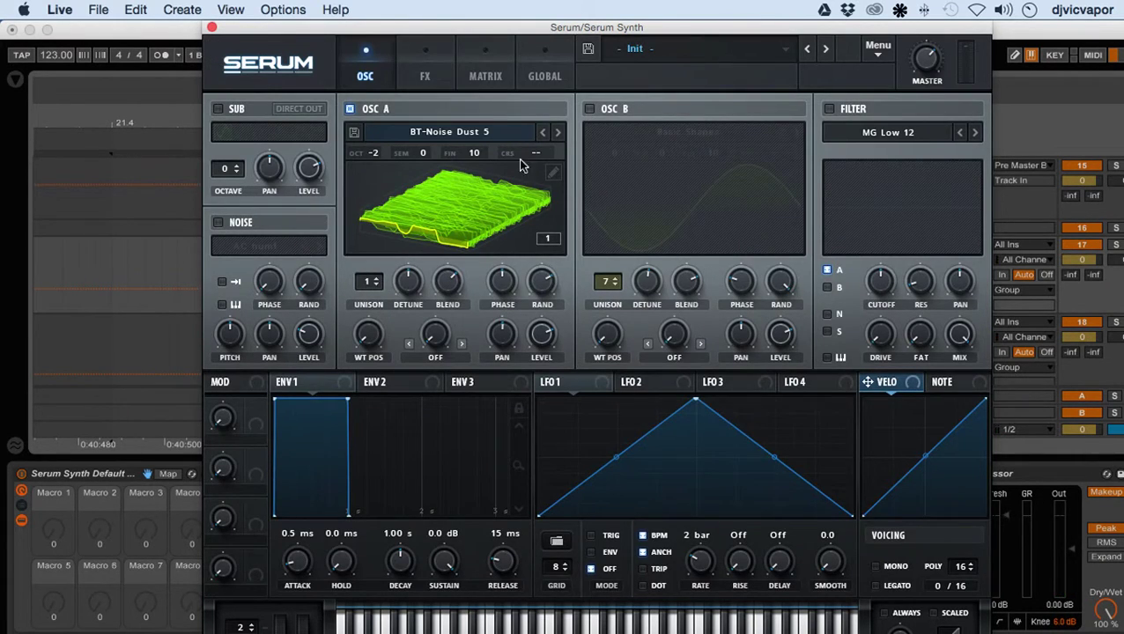
- Reopen Oscillator A's wavetable editor and remove the new frames 1 to 20 as a multiselection
{"action": "left_click", "coordinate": [552, 174]}
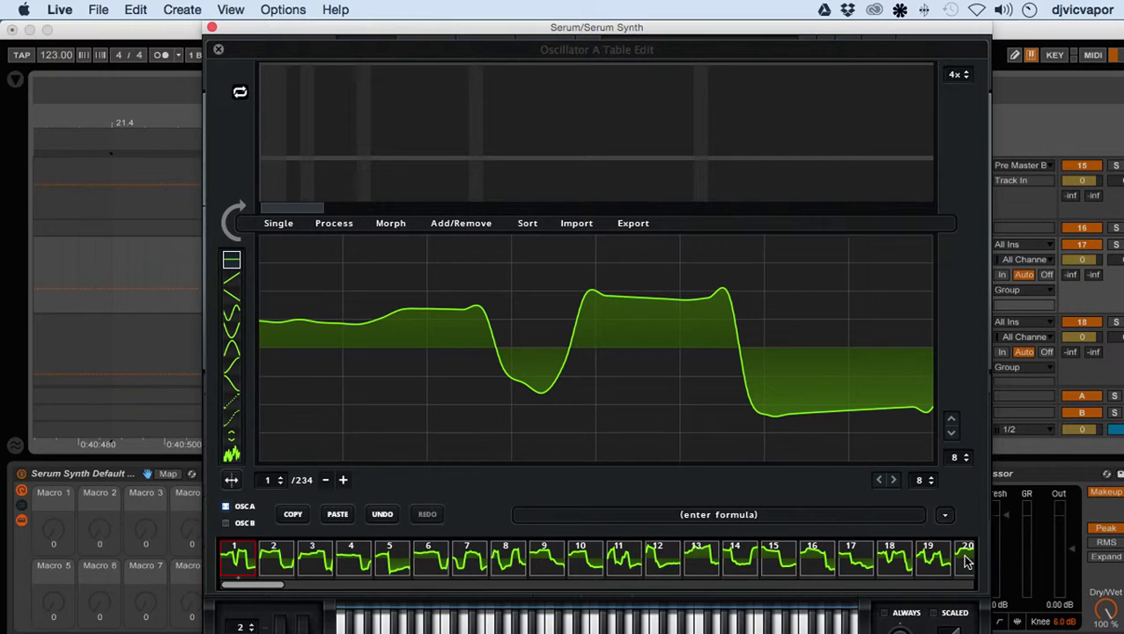
{"action": "left_click", "coordinate": [486, 226]}
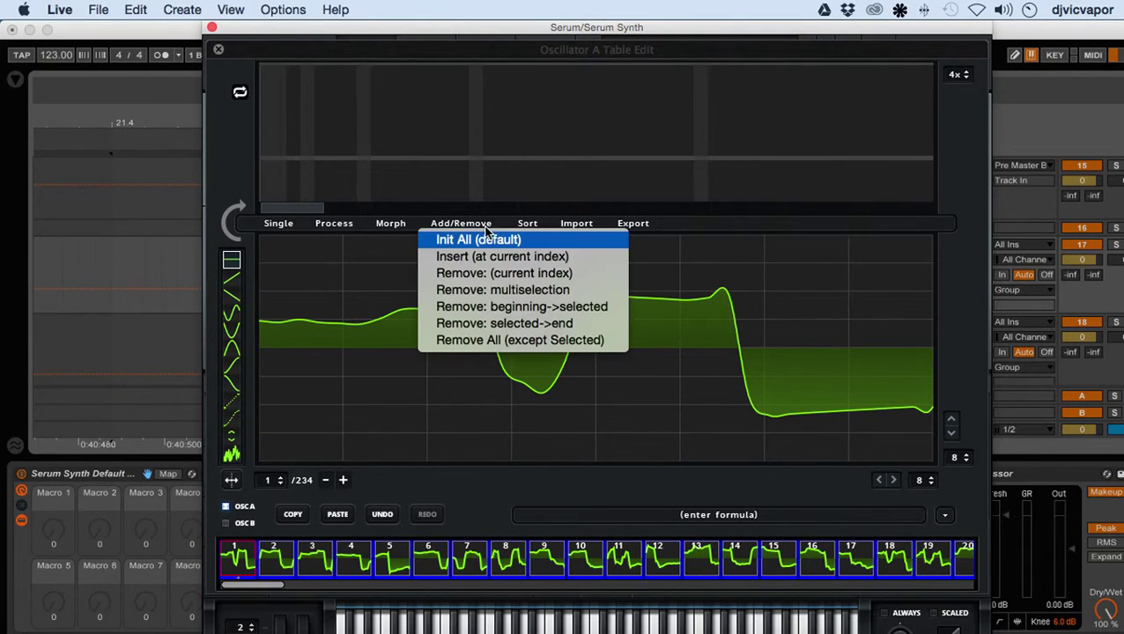
{"action": "left_click", "coordinate": [481, 290]}
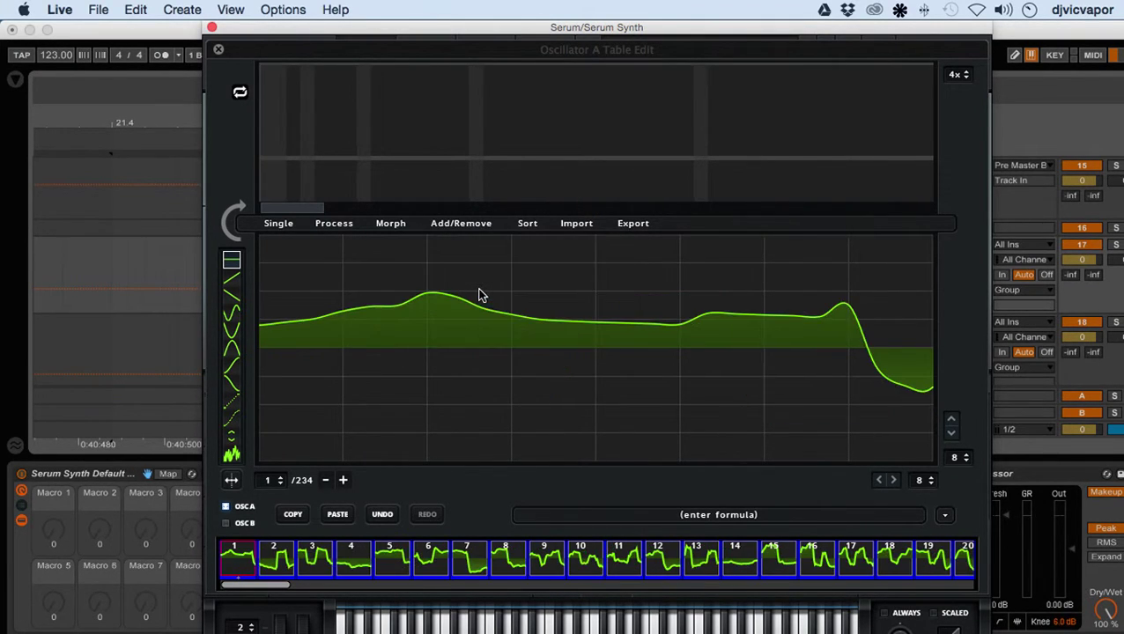
- Apply Morph - Crossfade to the remaining wavetable frames and close the editor
{"action": "left_click", "coordinate": [396, 226]}
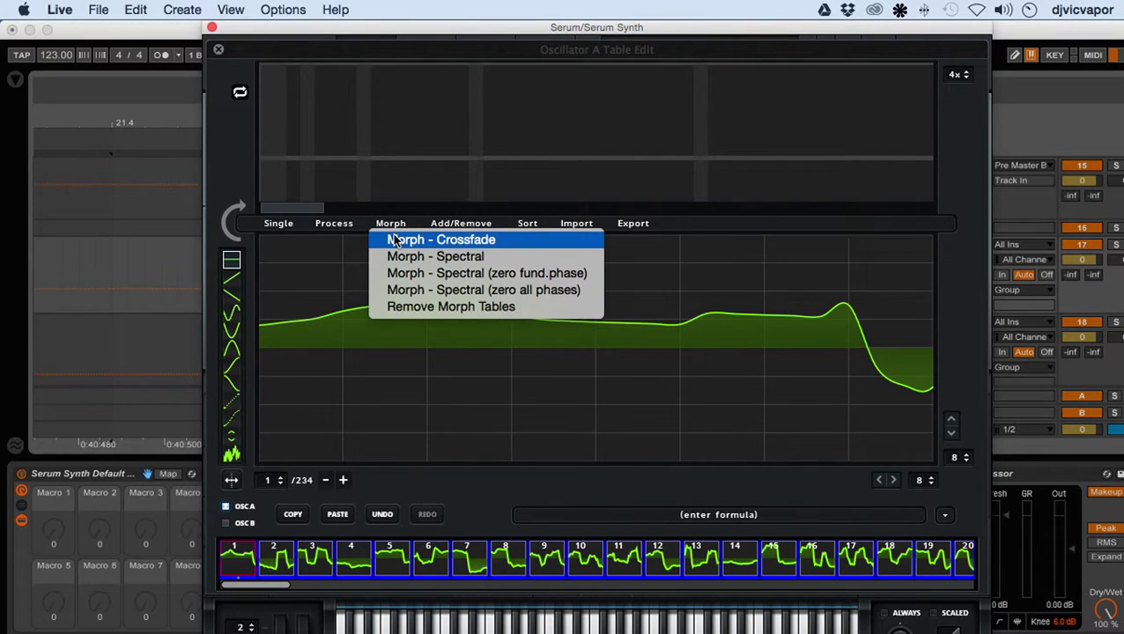
{"action": "left_click", "coordinate": [393, 238]}
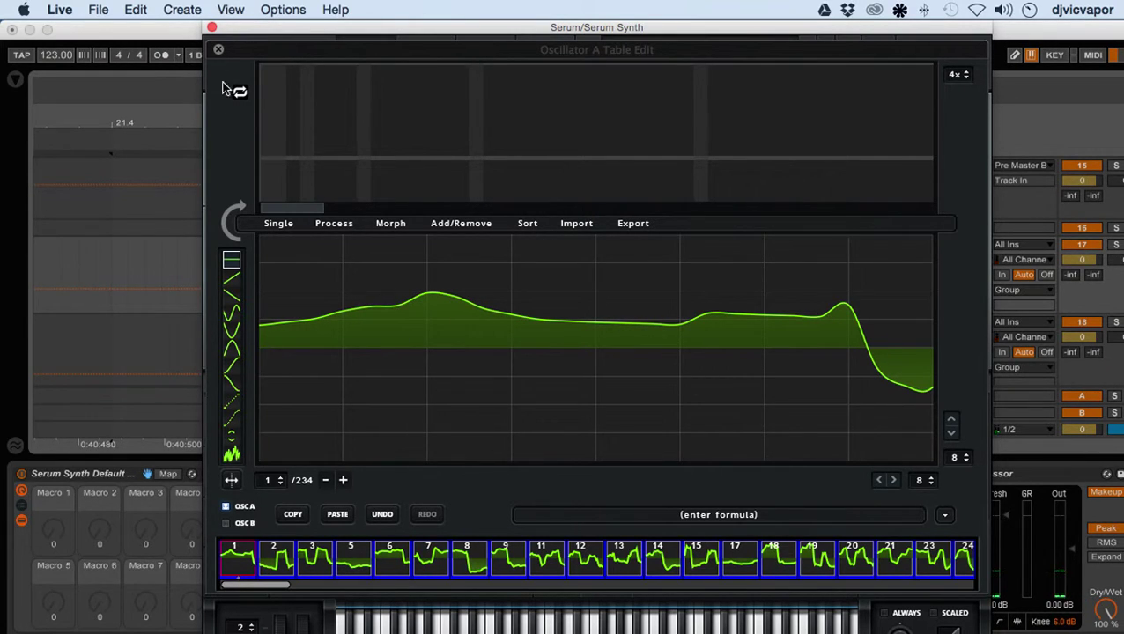
{"action": "left_click", "coordinate": [220, 52]}
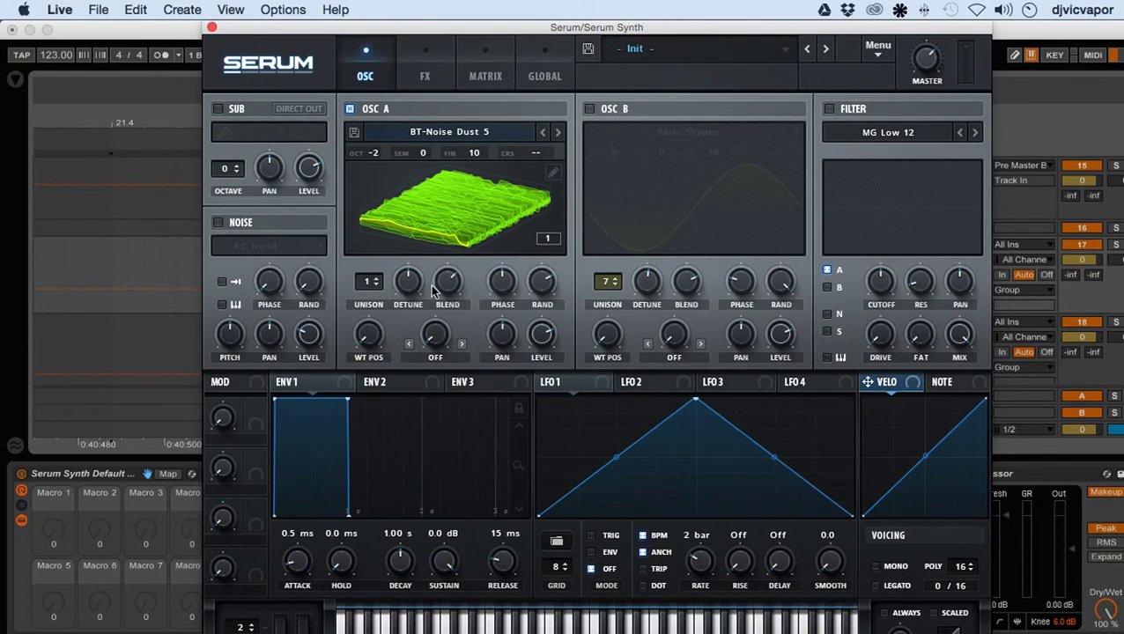
- Try Oscillator A at wavetable position 178 and octave +1, then settle on position 78 and octave -2
{"action": "mouse_move", "coordinate": [370, 331]}
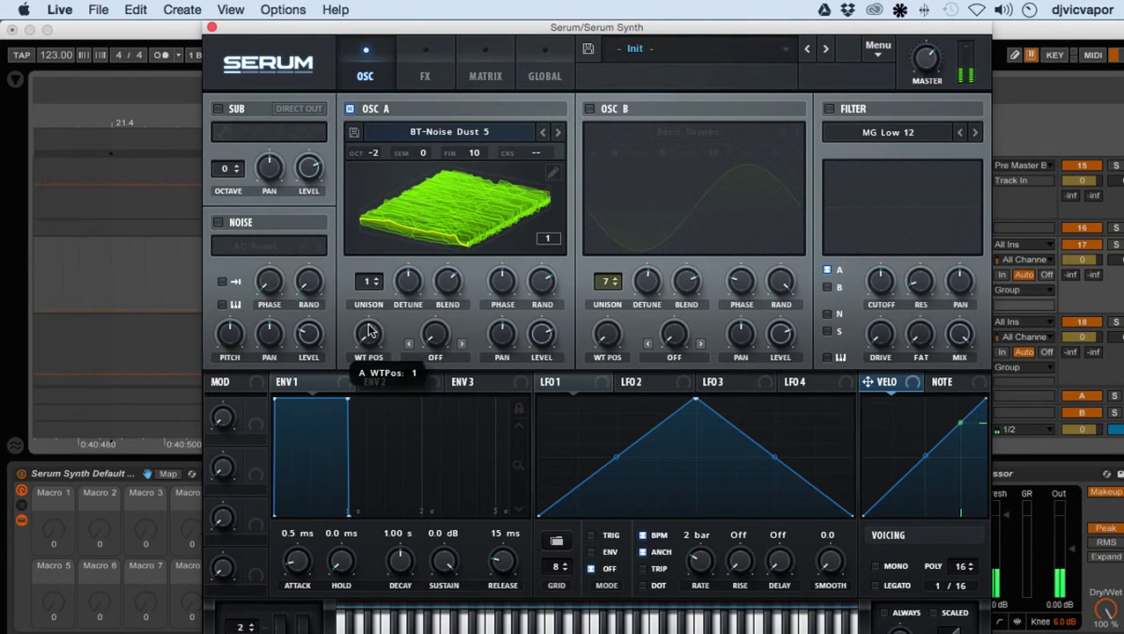
{"action": "left_click_drag", "start_coordinate": [370, 331], "coordinate": [387, 216]}
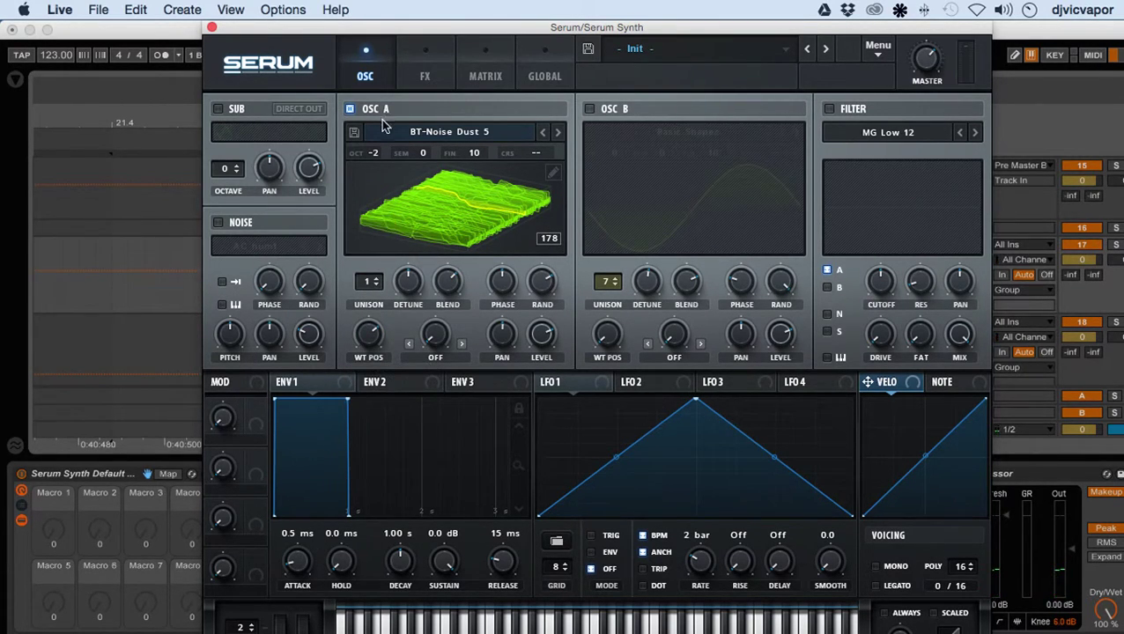
{"action": "left_click_drag", "start_coordinate": [369, 152], "coordinate": [372, 83]}
{"action": "left_click_drag", "start_coordinate": [376, 333], "coordinate": [371, 428]}
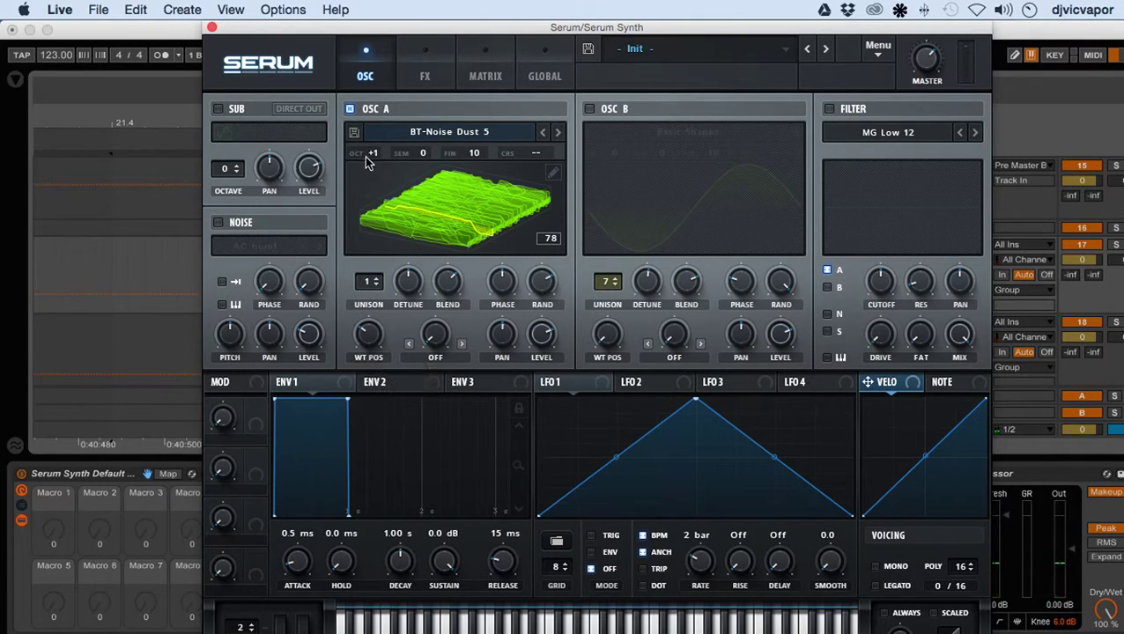
{"action": "left_click_drag", "start_coordinate": [368, 162], "coordinate": [369, 232]}
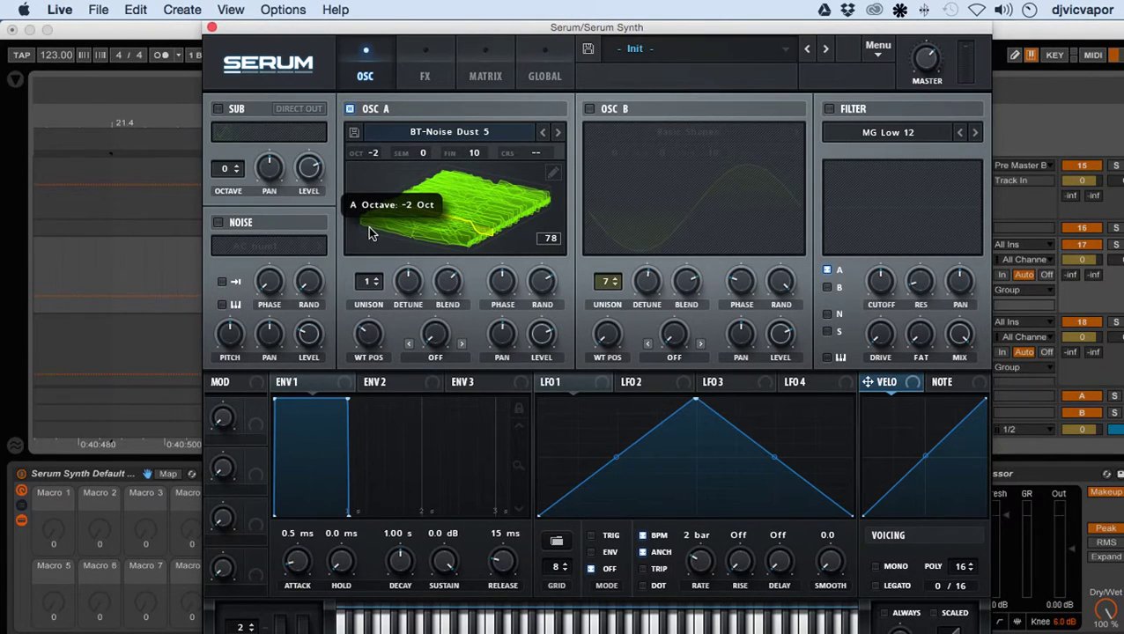
- Set Oscillator A's wavetable position to 87, then remove the frames from just before 234 through 256 as a multiselection in its wavetable editor
{"action": "left_click_drag", "start_coordinate": [370, 333], "coordinate": [385, 313]}
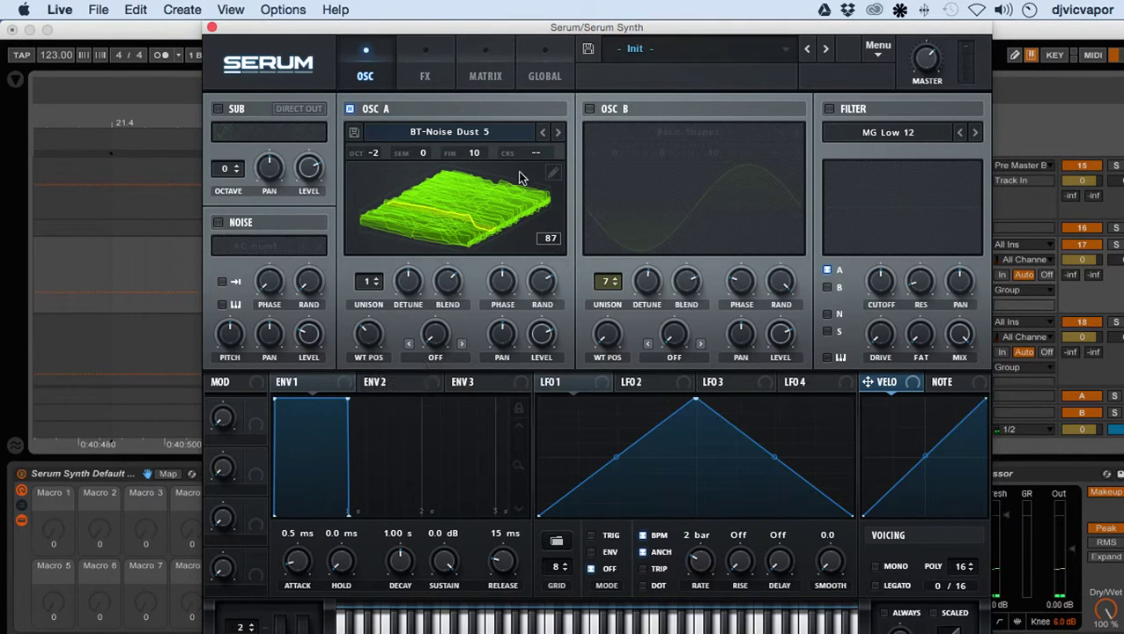
{"action": "left_click", "coordinate": [550, 175]}
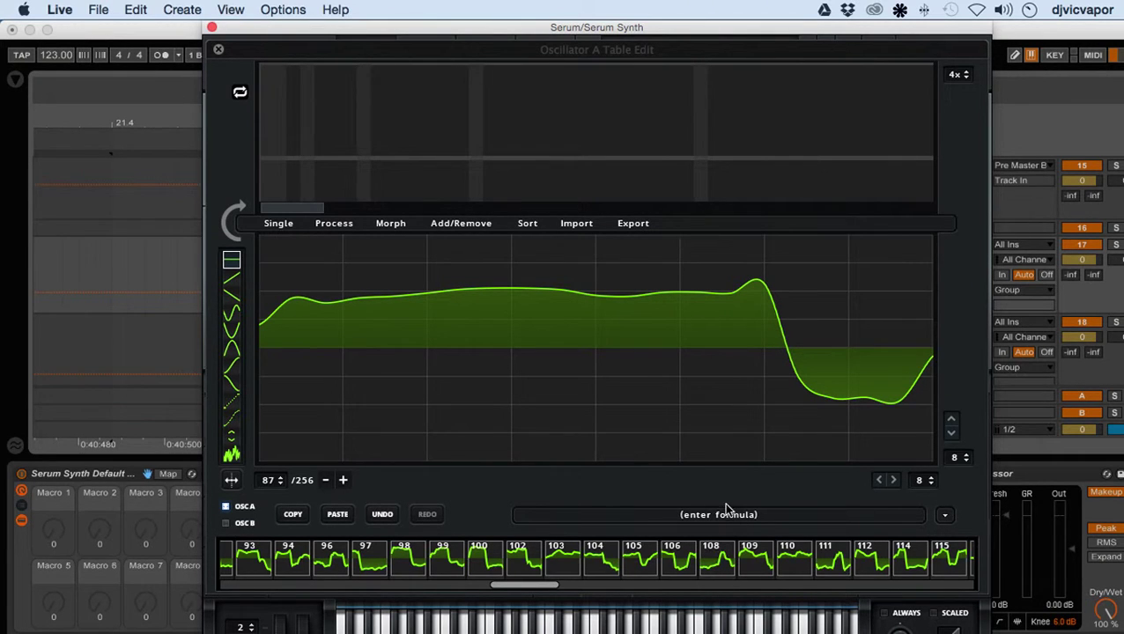
{"action": "left_click_drag", "start_coordinate": [532, 588], "coordinate": [967, 596]}
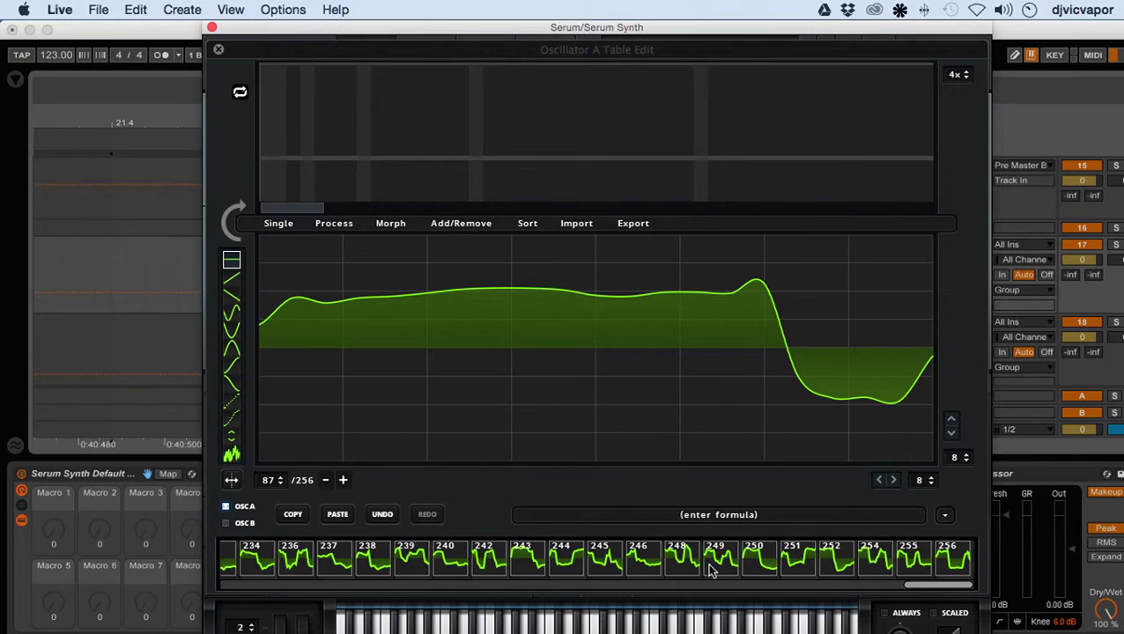
{"action": "left_click", "coordinate": [228, 561]}
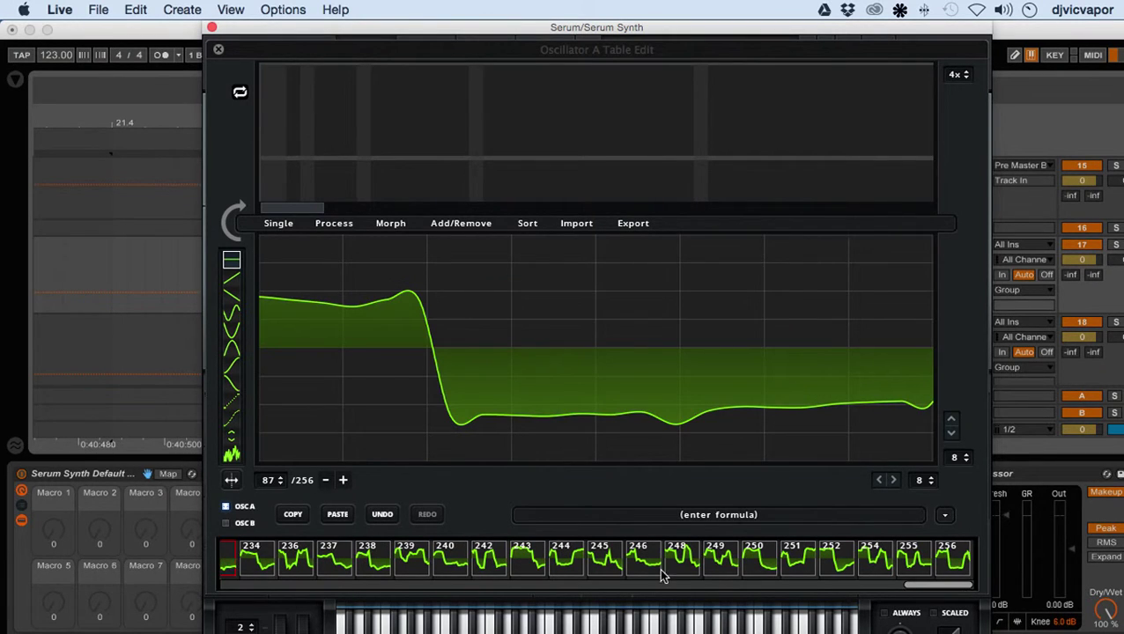
{"action": "left_click", "coordinate": [947, 566], "text": "shift"}
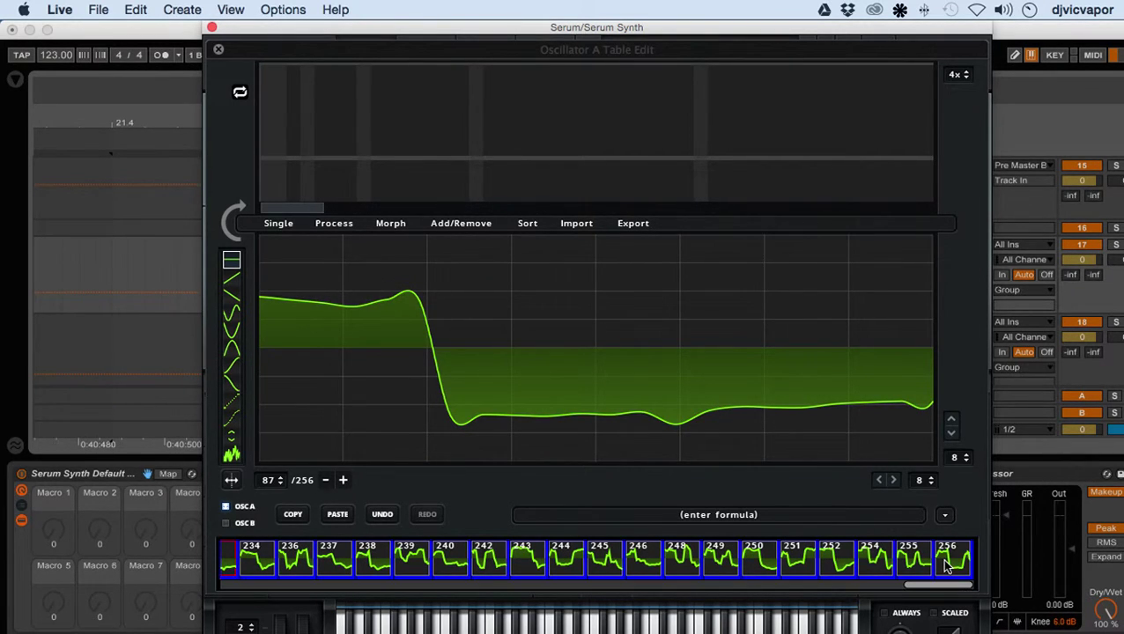
{"action": "left_click", "coordinate": [472, 226]}
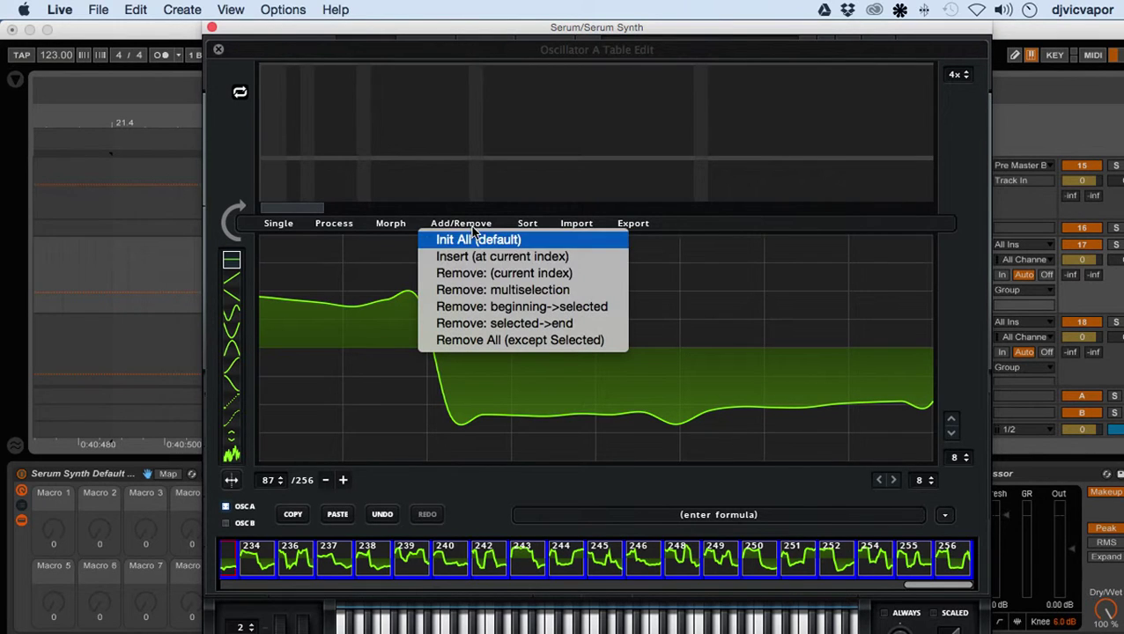
{"action": "left_click", "coordinate": [485, 286]}
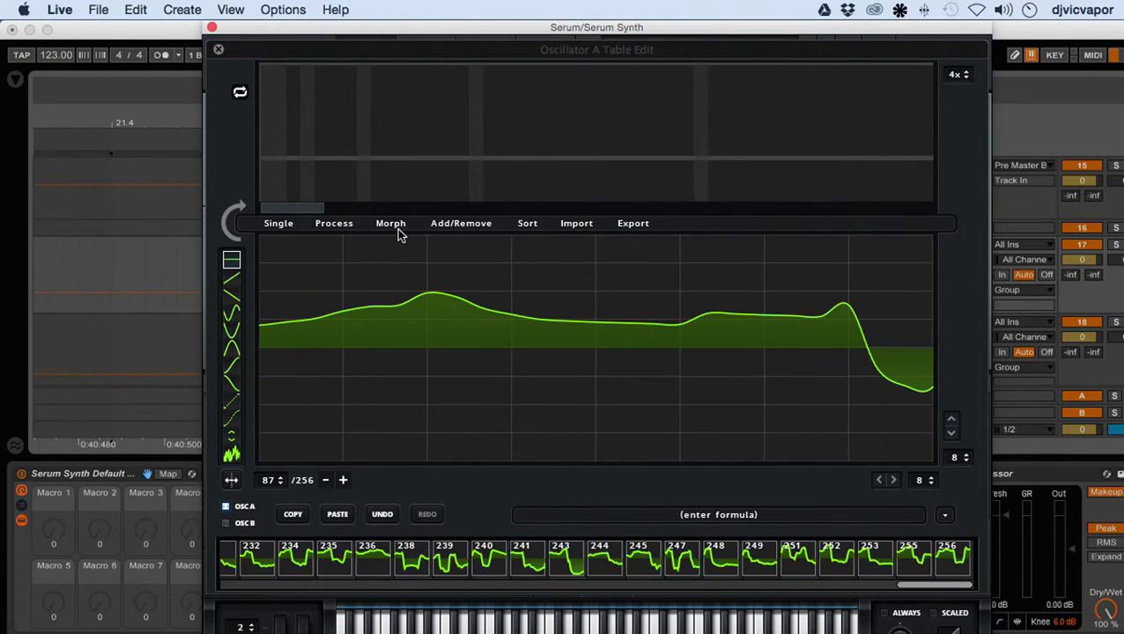
- Apply Morph - Crossfade again to the trimmed wavetable and close Oscillator A's editor
{"action": "left_click", "coordinate": [394, 224]}
{"action": "left_click", "coordinate": [394, 243]}
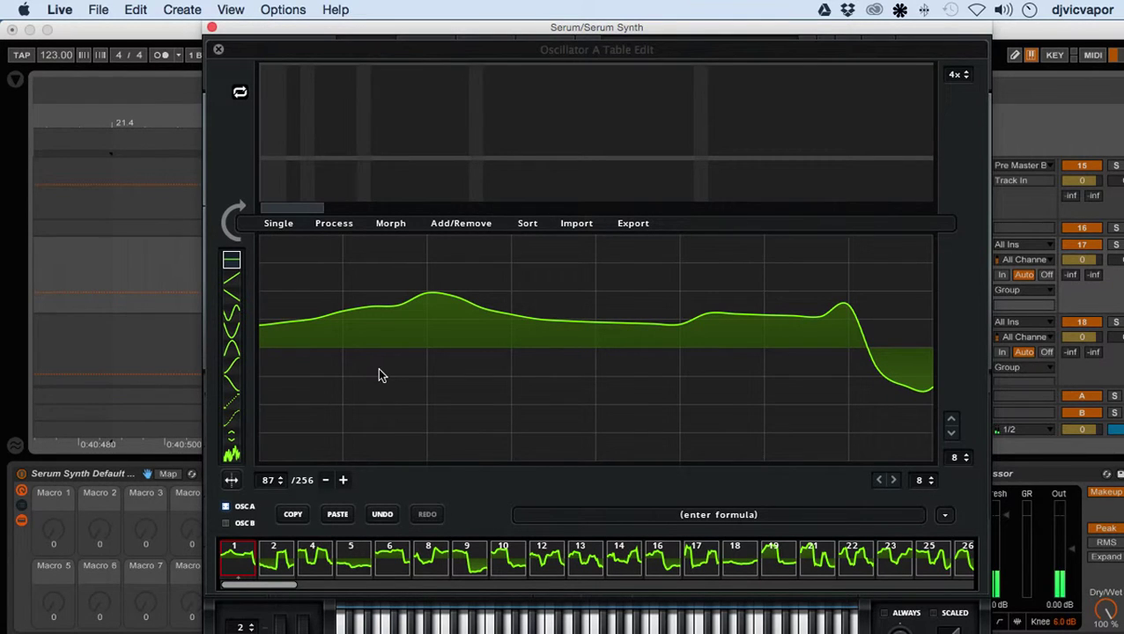
{"action": "left_click", "coordinate": [219, 51]}
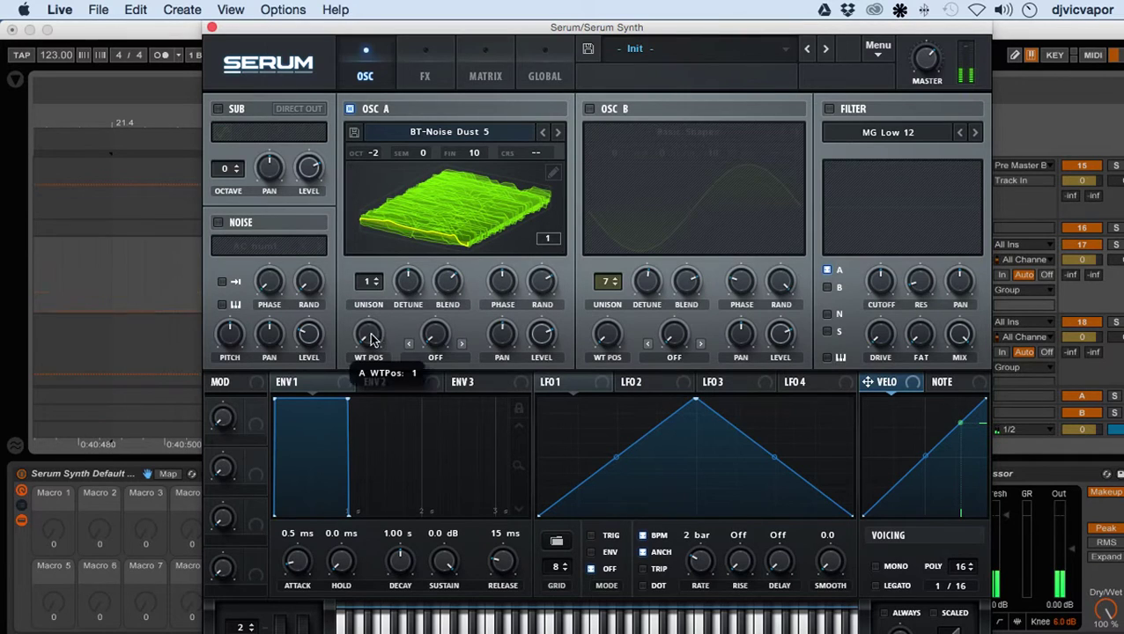
- Set Oscillator A's wavetable position to 157 and assign LFO 1 to modulate it
{"action": "left_click_drag", "start_coordinate": [371, 340], "coordinate": [402, 255]}
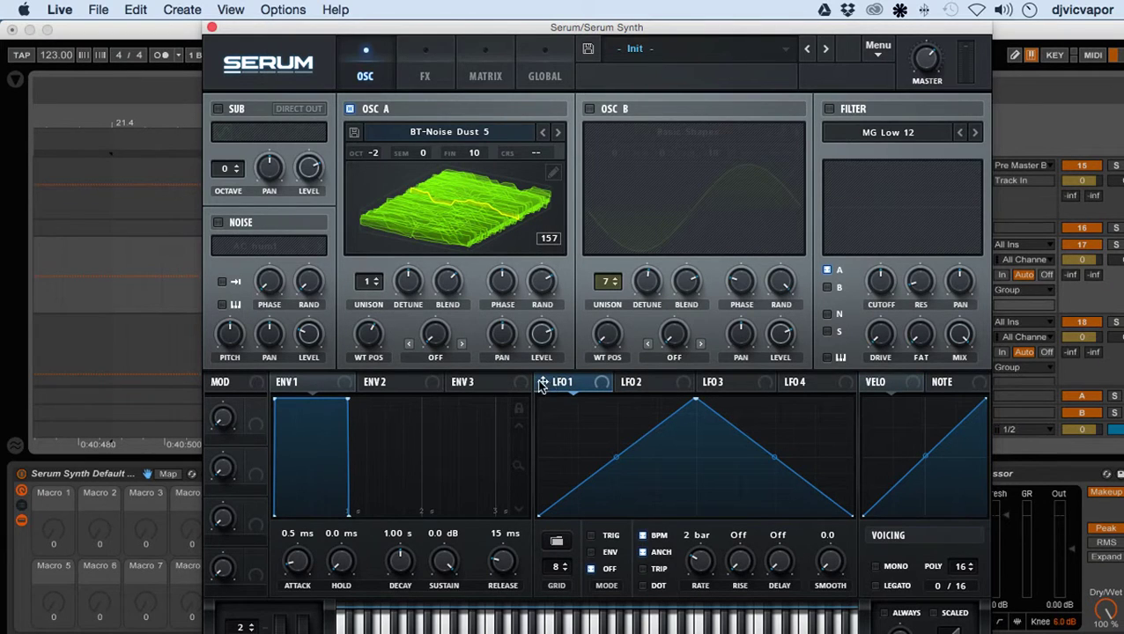
{"action": "left_click_drag", "start_coordinate": [543, 385], "coordinate": [374, 333]}
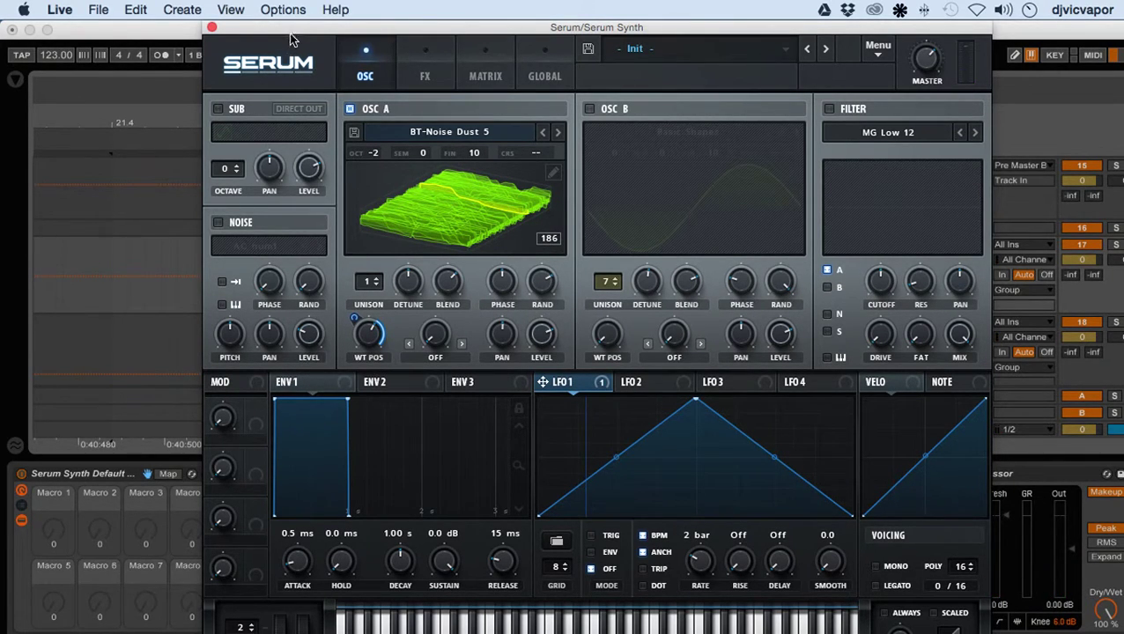
- Split a slice about 6 ms long around 0:40.500 out of the BT-Noise Dust 5 clip and delete the parts before and after it
{"action": "left_click_drag", "start_coordinate": [295, 31], "coordinate": [490, 22]}
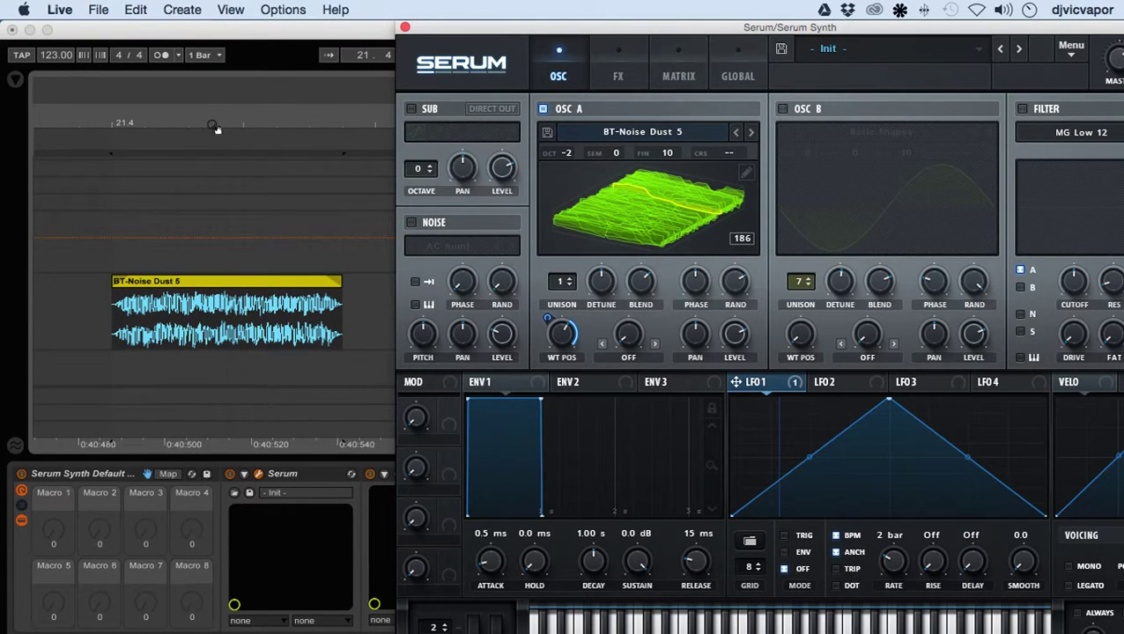
{"action": "mouse_move", "coordinate": [216, 128]}
{"action": "left_mouse_down"}
{"action": "mouse_move", "coordinate": [216, 198]}
{"action": "mouse_move", "coordinate": [269, 255]}
{"action": "left_mouse_up"}
{"action": "left_click", "coordinate": [211, 360]}
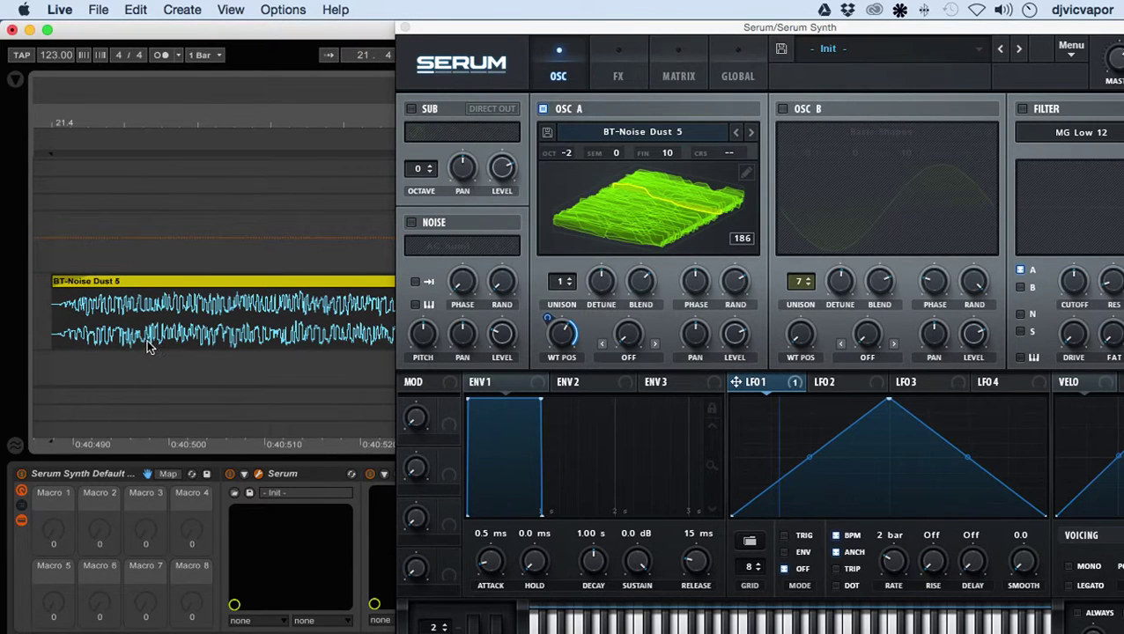
{"action": "left_click_drag", "start_coordinate": [142, 337], "coordinate": [189, 335]}
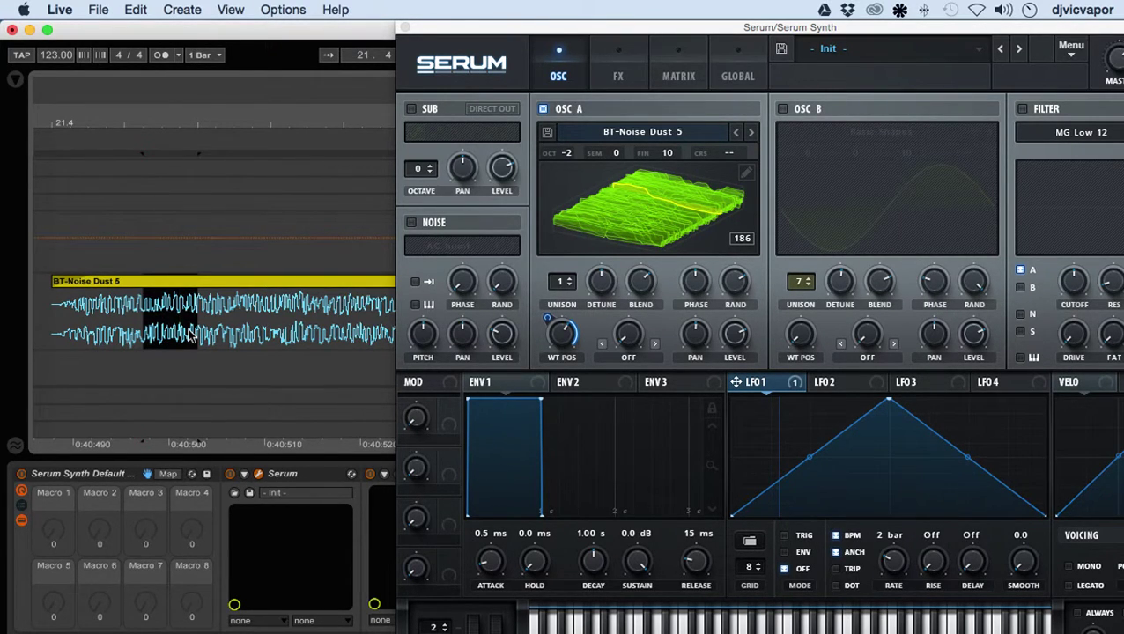
{"action": "left_click", "coordinate": [188, 332]}
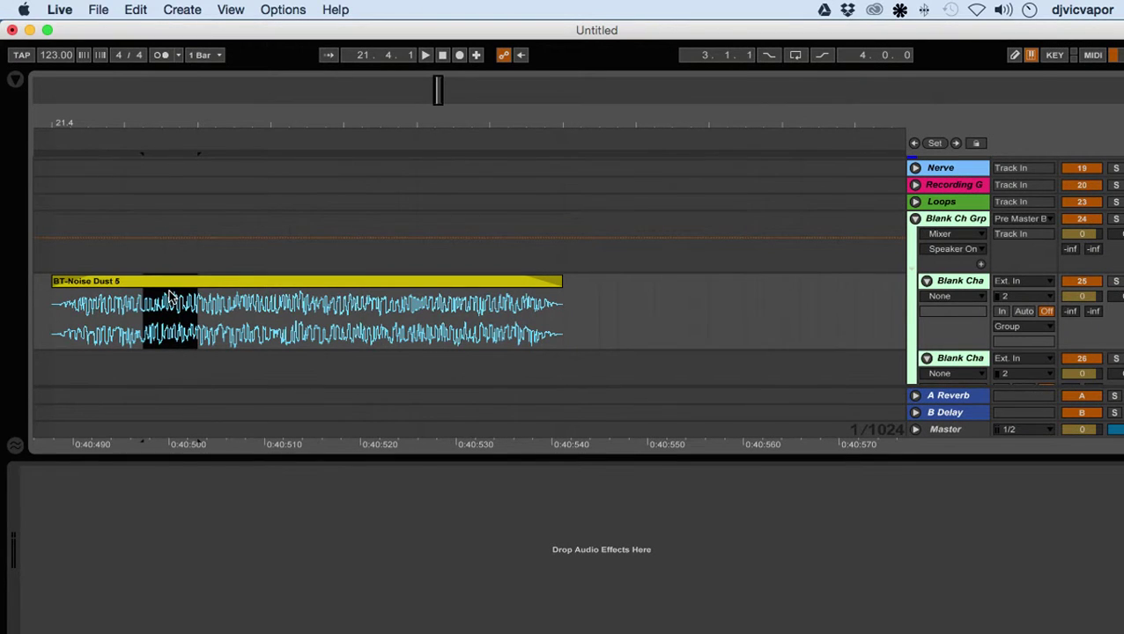
{"action": "key", "text": "super+e"}
{"action": "left_click", "coordinate": [127, 284]}
{"action": "key", "text": "Delete"}
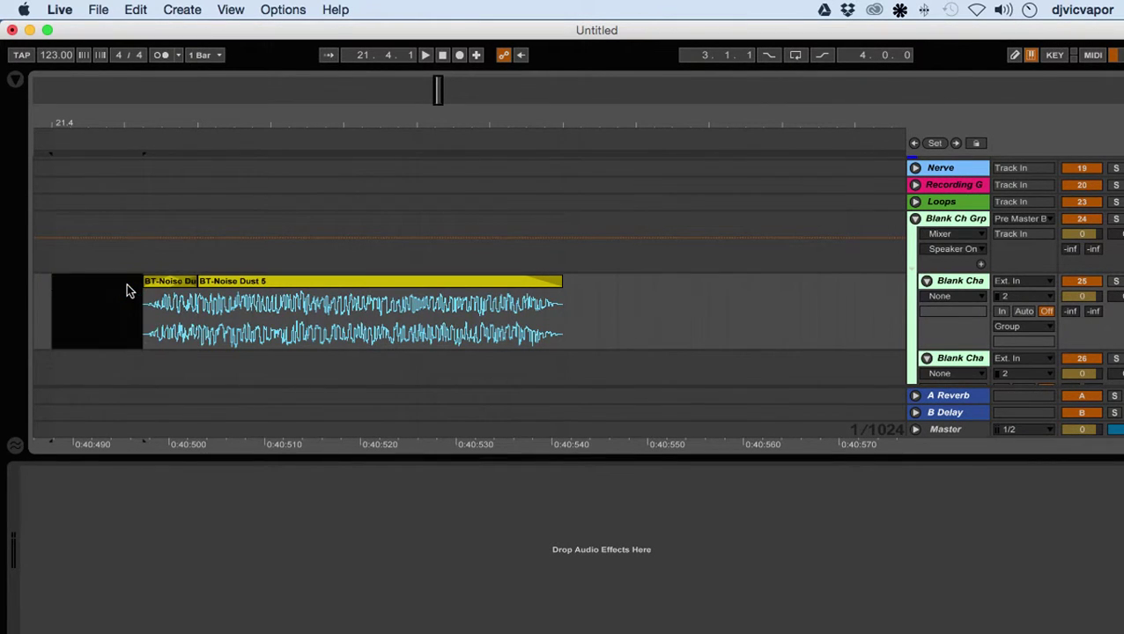
{"action": "left_click", "coordinate": [223, 284]}
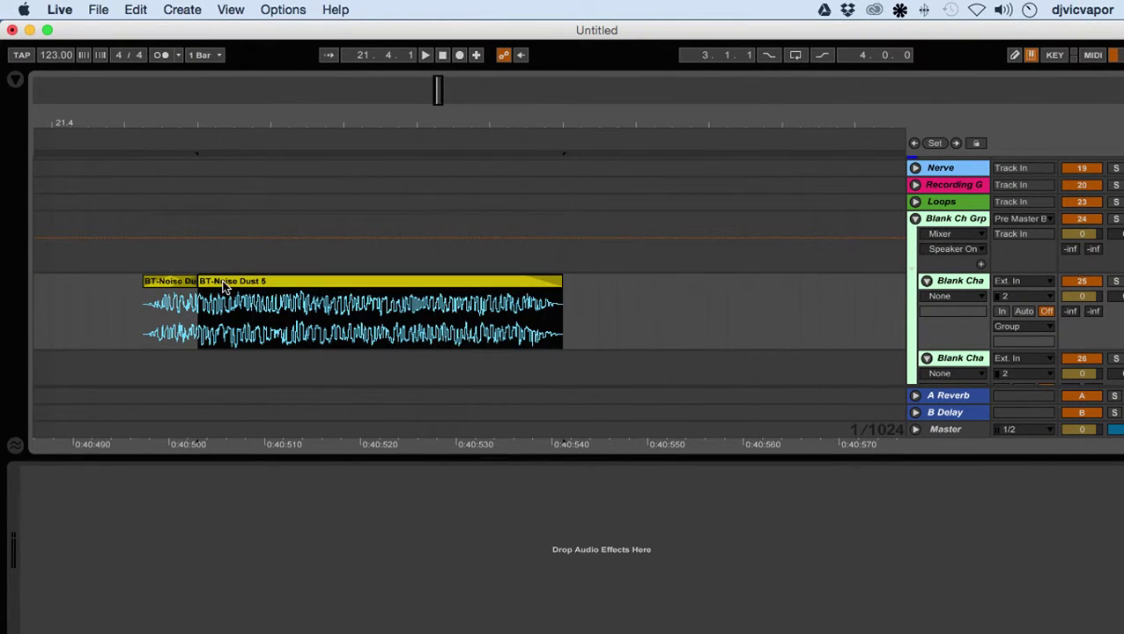
{"action": "key", "text": "Delete"}
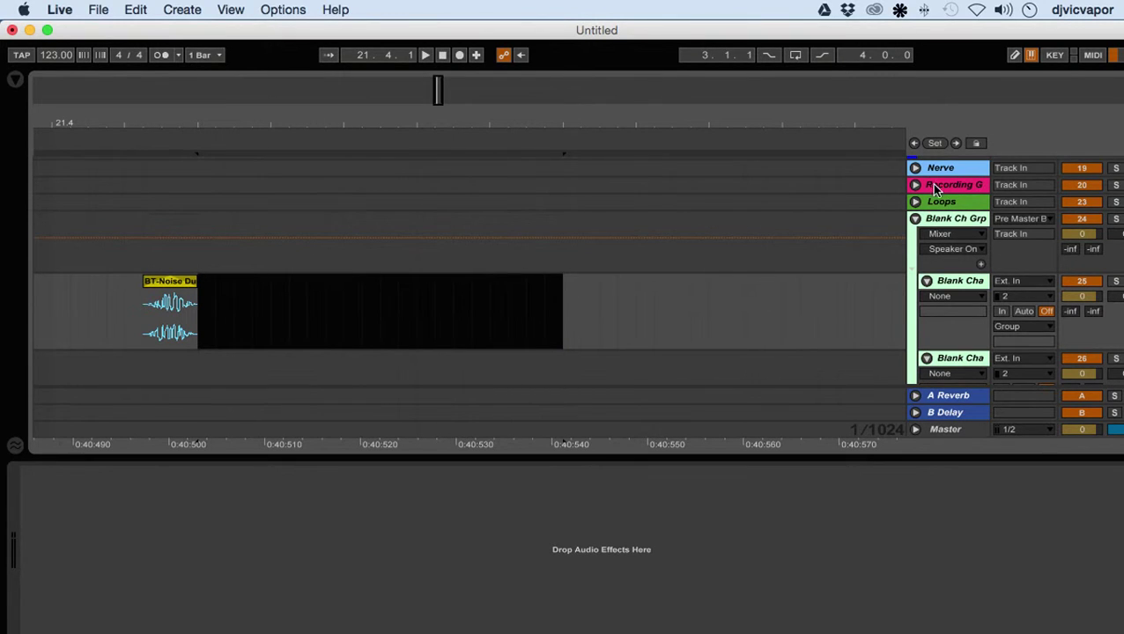
- Bring Serum back up and try to import the short BT-Noise Dust 5 slice into Oscillator A
{"action": "scroll", "coordinate": [933, 194], "scroll_direction": "up", "scroll_amount": 5}
{"action": "scroll", "coordinate": [932, 194], "scroll_direction": "up", "scroll_amount": 4}
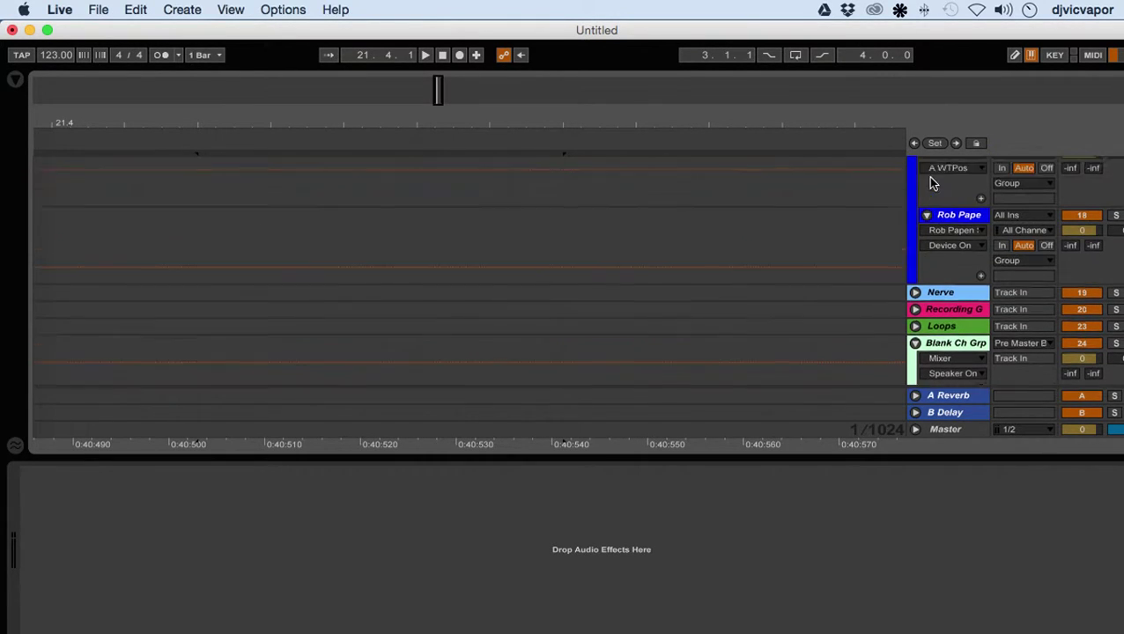
{"action": "left_click", "coordinate": [945, 246]}
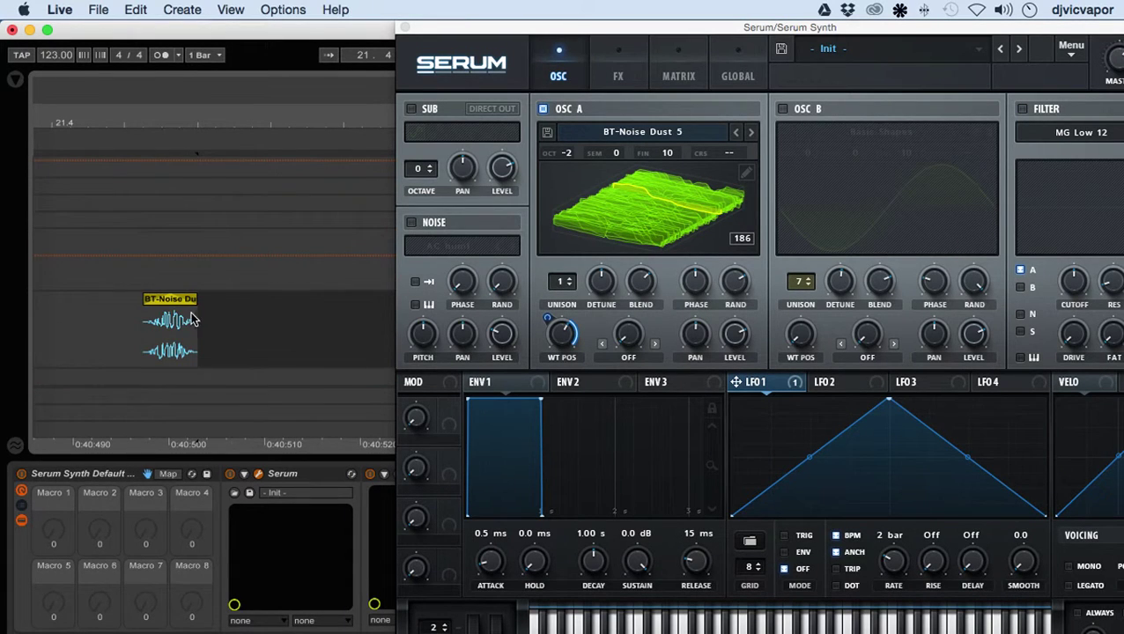
{"action": "left_click", "coordinate": [177, 303]}
{"action": "left_click_drag", "start_coordinate": [176, 302], "coordinate": [654, 203]}
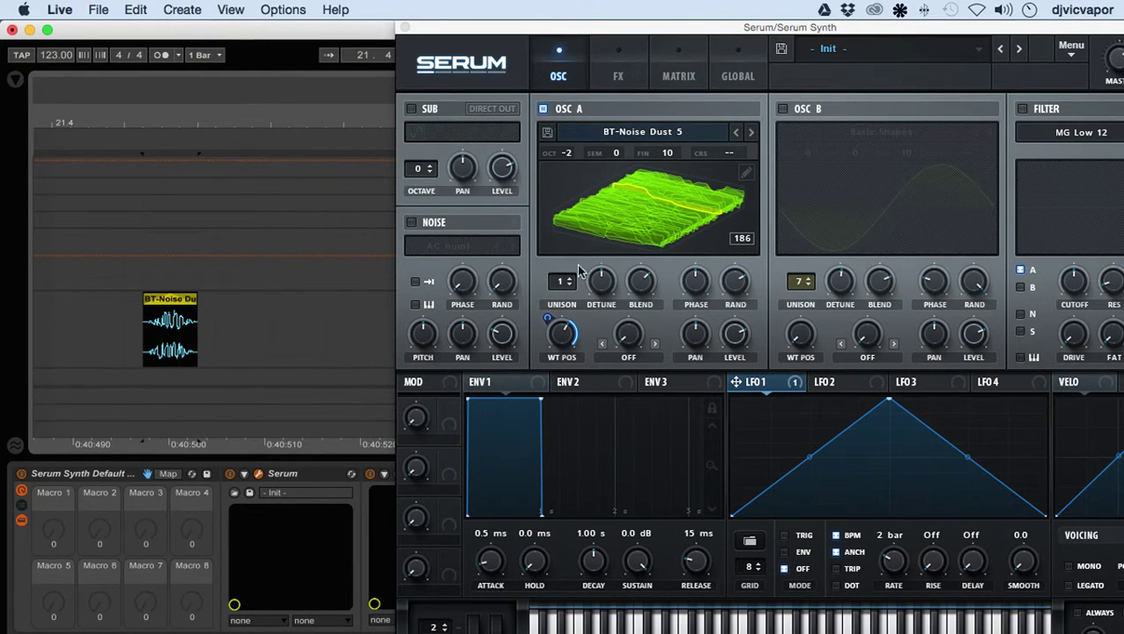
- Remove LFO 1's modulation from Oscillator A's wavetable position and return to the Serum Synth track
{"action": "right_click", "coordinate": [561, 329]}
{"action": "left_click", "coordinate": [586, 401]}
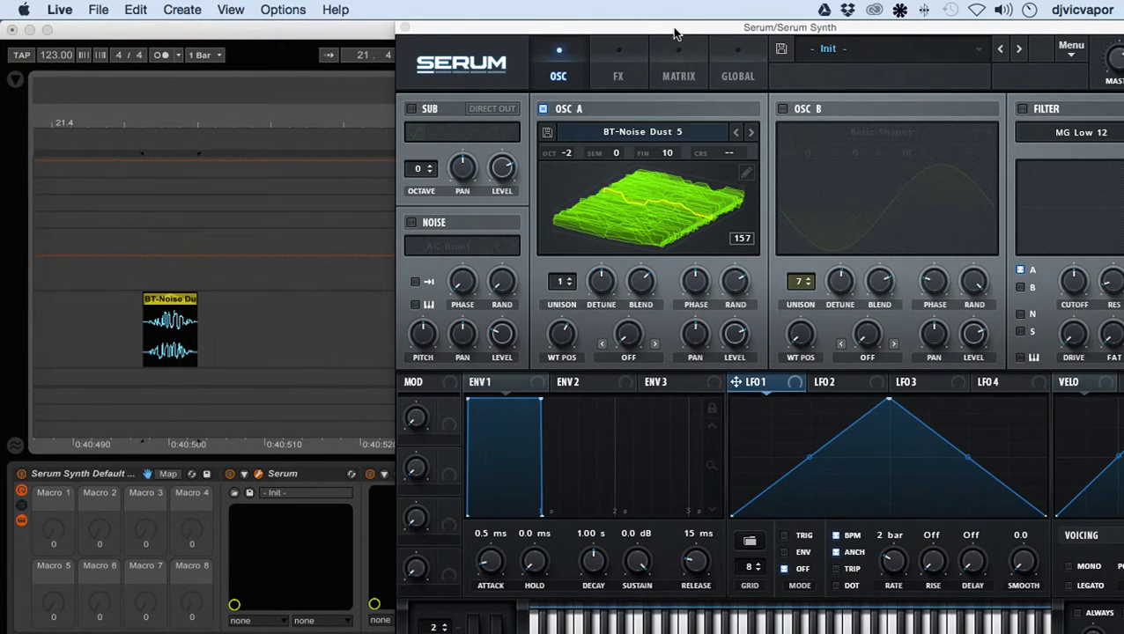
{"action": "left_click_drag", "start_coordinate": [674, 32], "coordinate": [434, 27]}
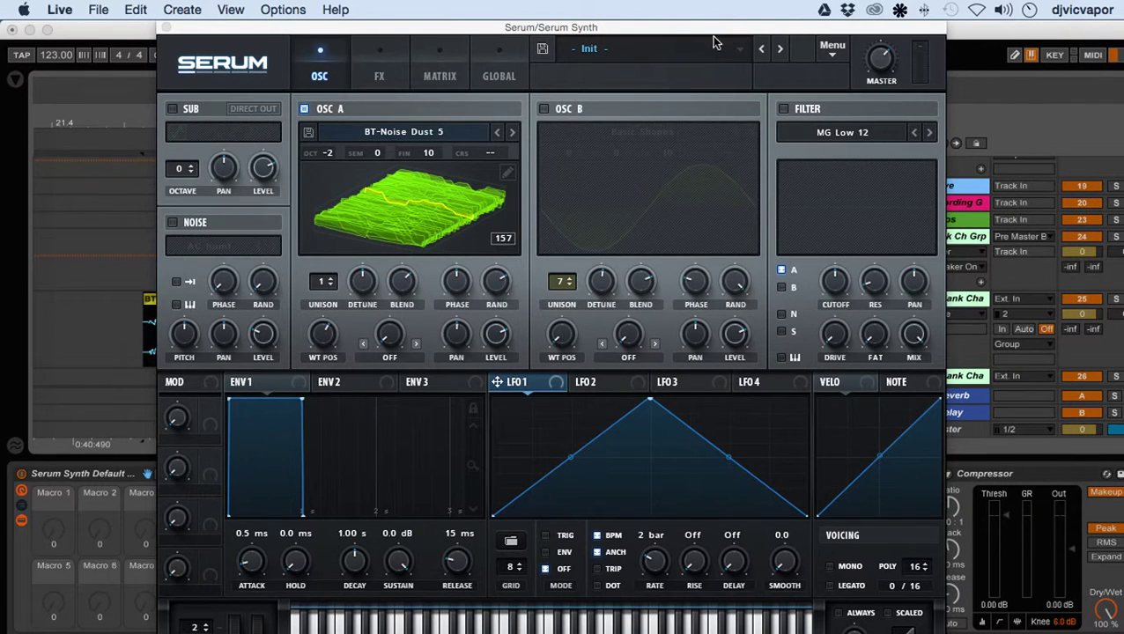
{"action": "left_click_drag", "start_coordinate": [710, 33], "coordinate": [648, 33]}
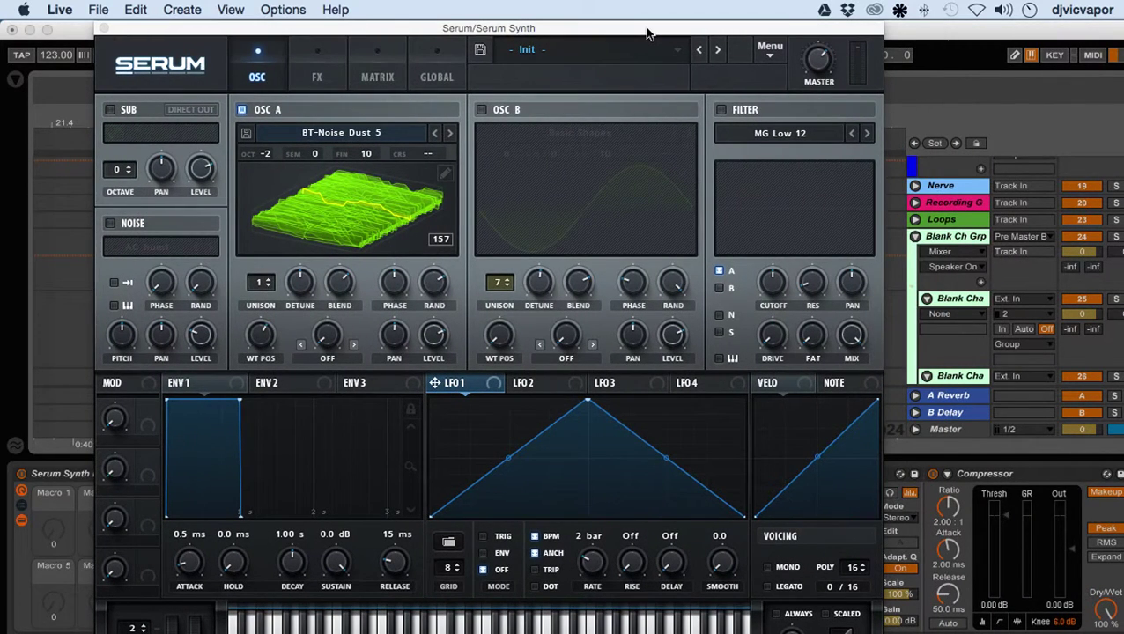
{"action": "scroll", "coordinate": [911, 231], "scroll_direction": "up", "scroll_amount": 5}
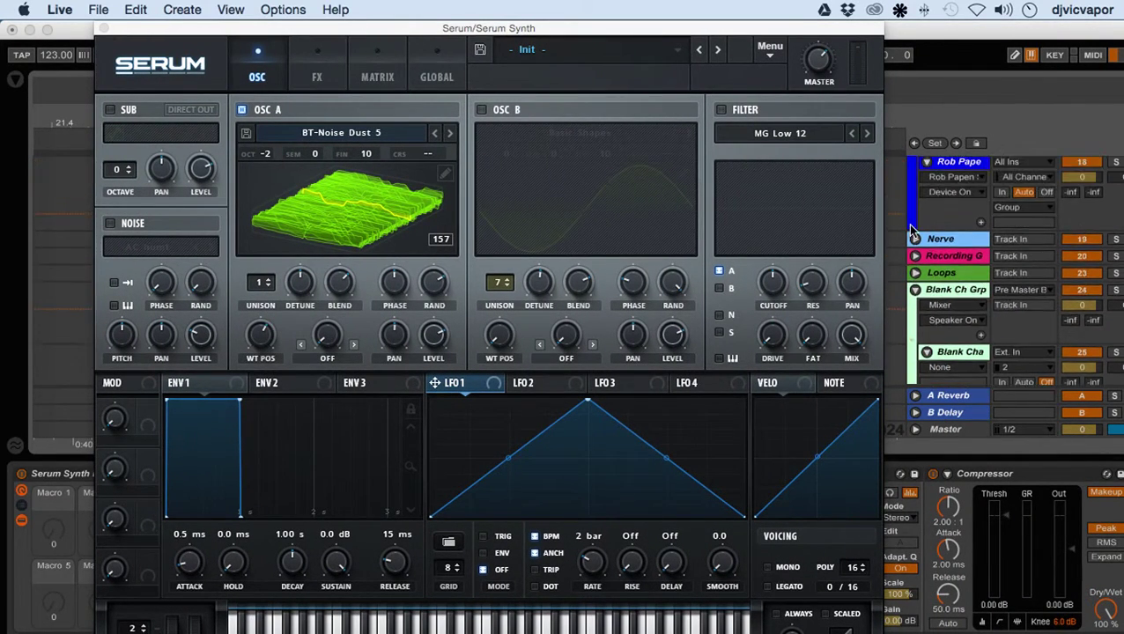
{"action": "left_click", "coordinate": [940, 214]}
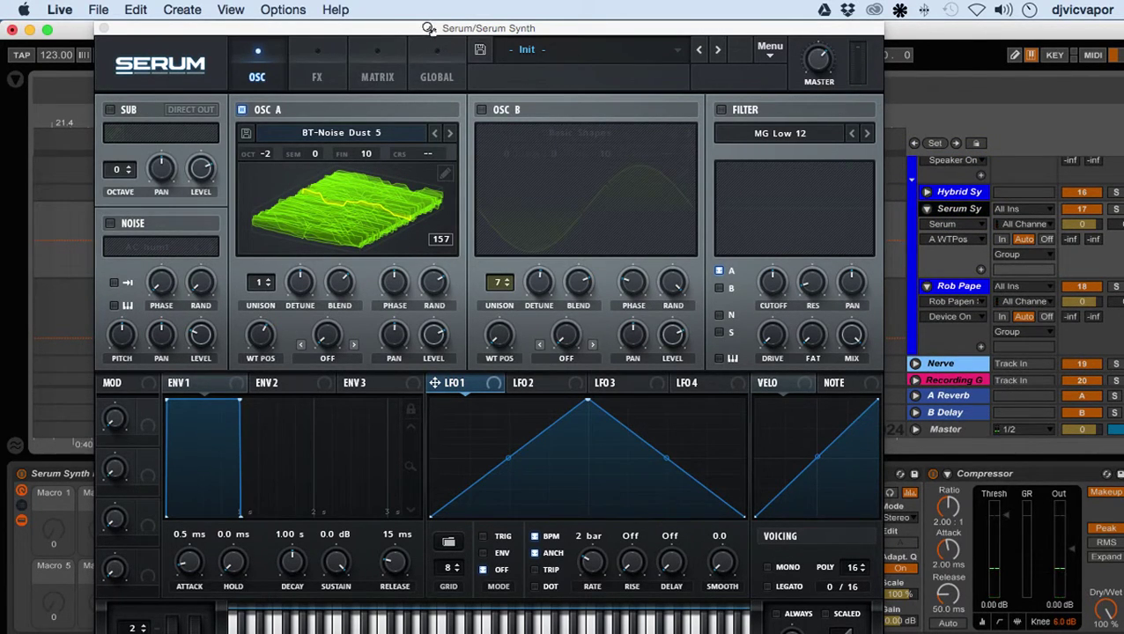
{"action": "left_click_drag", "start_coordinate": [428, 27], "coordinate": [727, 27]}
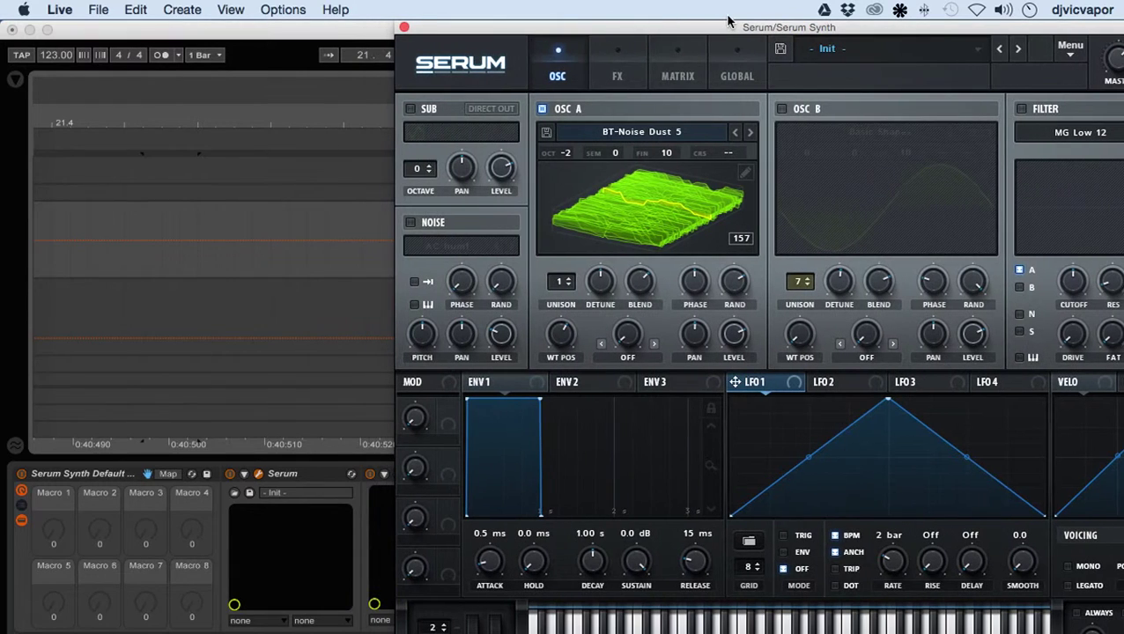
- Try Oscillator A at wavetable position 59, then at position 93
{"action": "left_click_drag", "start_coordinate": [561, 335], "coordinate": [574, 426]}
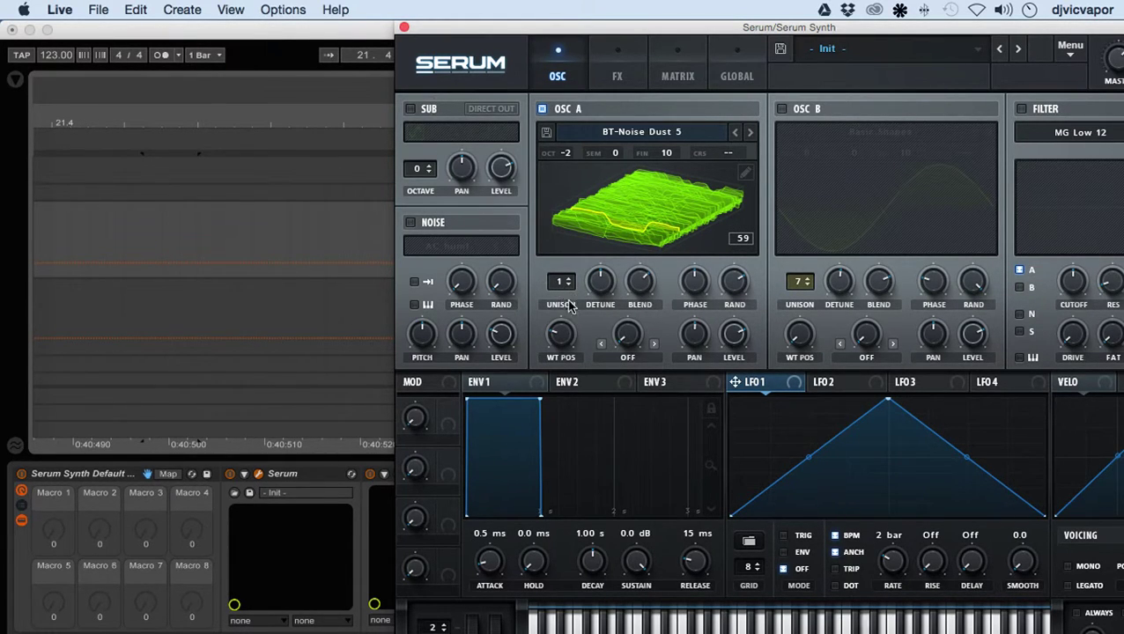
{"action": "scroll", "coordinate": [564, 333], "scroll_direction": "up", "scroll_amount": 1}
{"action": "mouse_move", "coordinate": [564, 333]}
{"action": "left_mouse_down"}
{"action": "mouse_move", "coordinate": [573, 282]}
{"action": "mouse_move", "coordinate": [597, 246]}
{"action": "mouse_move", "coordinate": [569, 324]}
{"action": "left_mouse_up"}
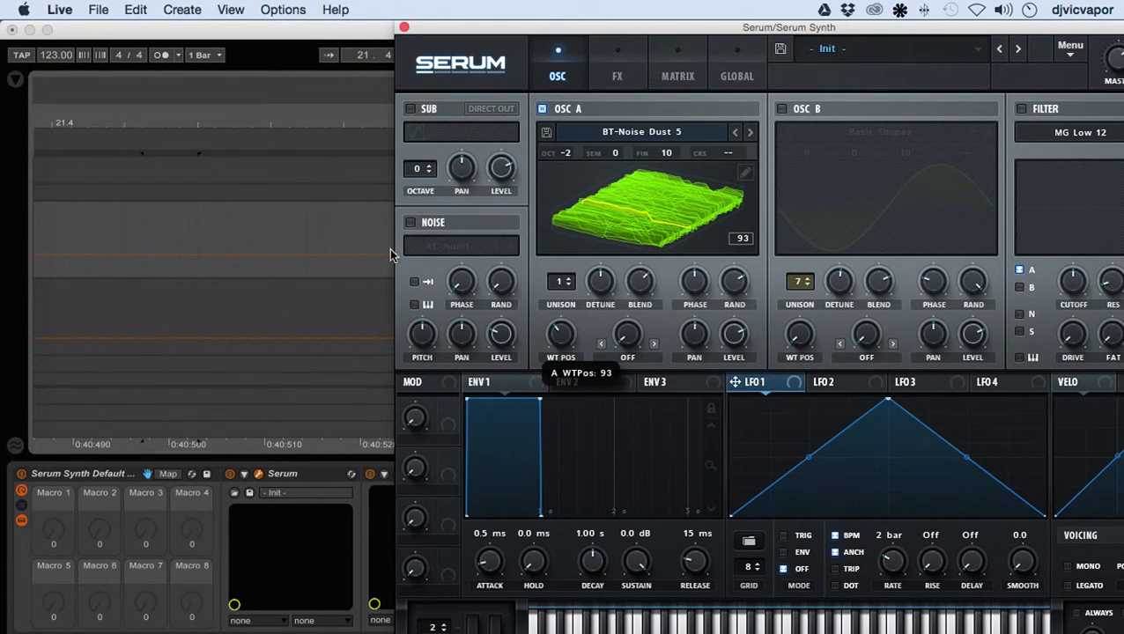
- Try to import the short noise slice into Oscillator A with the constant framesize (pitch avg) option
{"action": "key", "text": "super+v"}
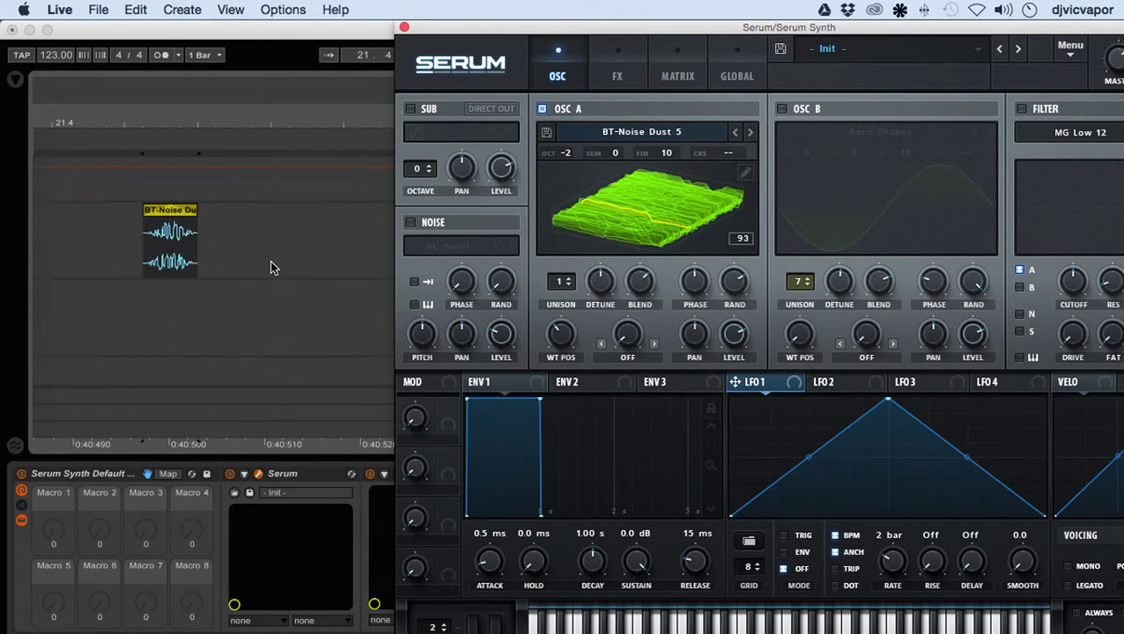
{"action": "left_click_drag", "start_coordinate": [164, 212], "coordinate": [622, 224]}
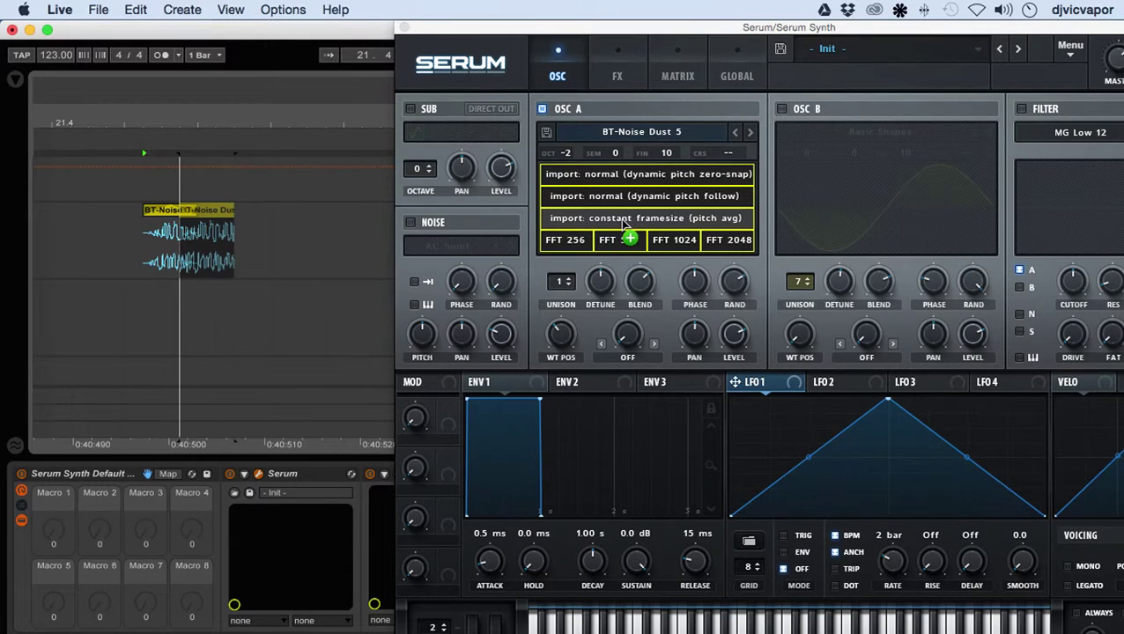
{"action": "left_click_drag", "start_coordinate": [622, 224], "coordinate": [622, 225]}
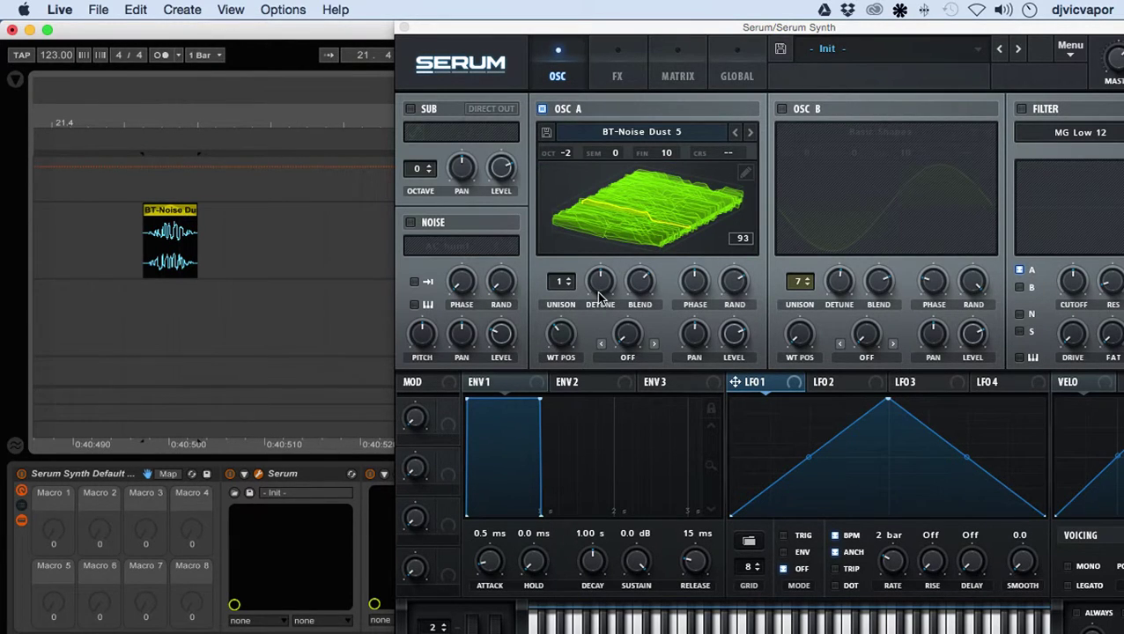
- Set Oscillator A's wavetable position to 41 and go through the FFT 2048 to FFT 256 import options with the noise slice
{"action": "left_click_drag", "start_coordinate": [564, 334], "coordinate": [562, 379]}
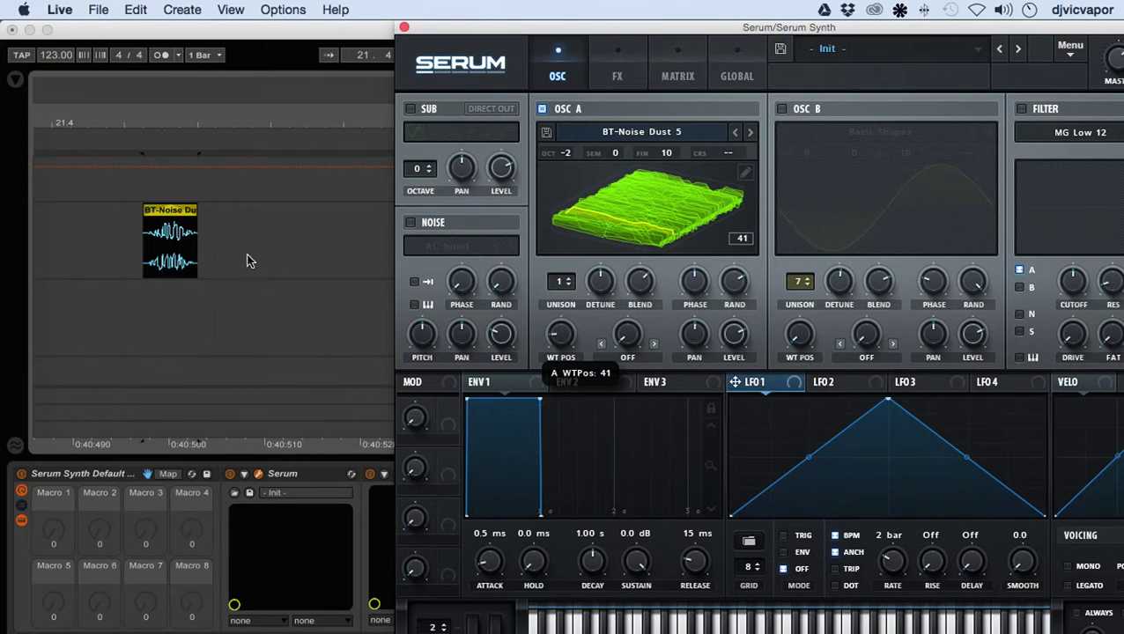
{"action": "left_click_drag", "start_coordinate": [157, 213], "coordinate": [712, 247]}
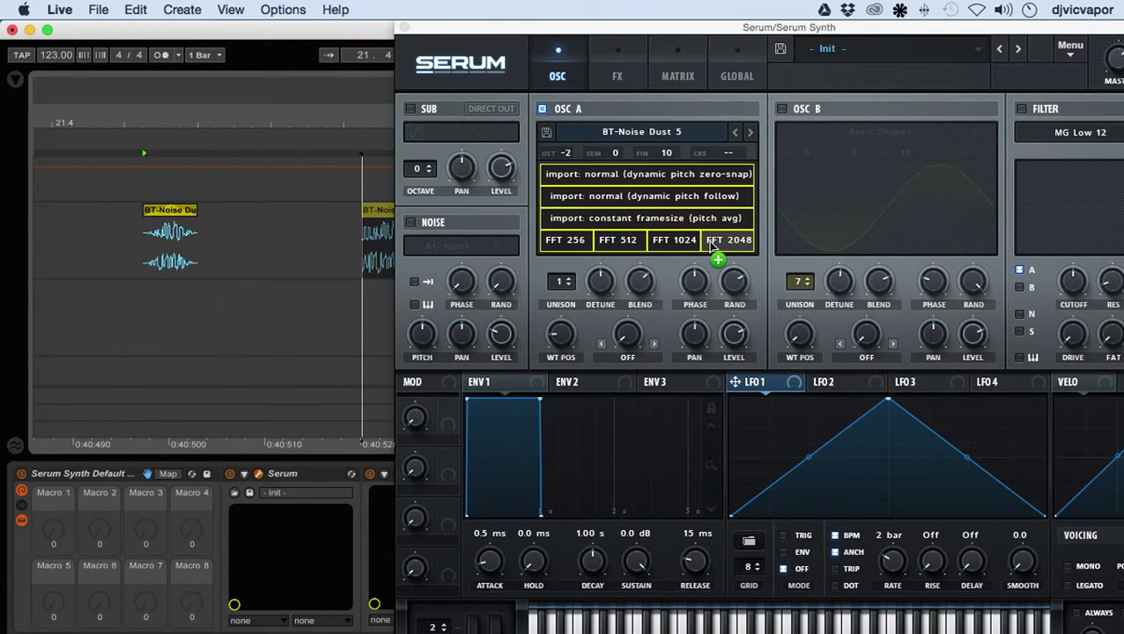
{"action": "left_click_drag", "start_coordinate": [712, 247], "coordinate": [578, 244]}
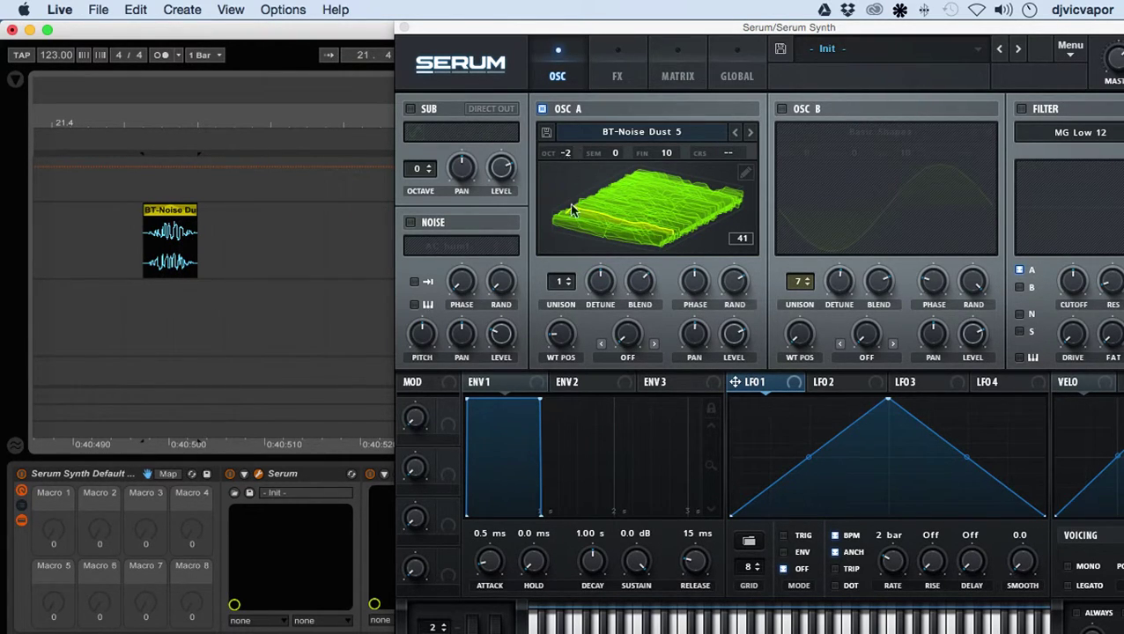
- Re-import the short noise slice into Oscillator A with the FFT 512 option and set its wavetable position to 39
{"action": "mouse_move", "coordinate": [558, 335]}
{"action": "left_mouse_down"}
{"action": "mouse_move", "coordinate": [574, 311]}
{"action": "mouse_move", "coordinate": [562, 370]}
{"action": "mouse_move", "coordinate": [556, 328]}
{"action": "mouse_move", "coordinate": [559, 338]}
{"action": "left_mouse_up"}
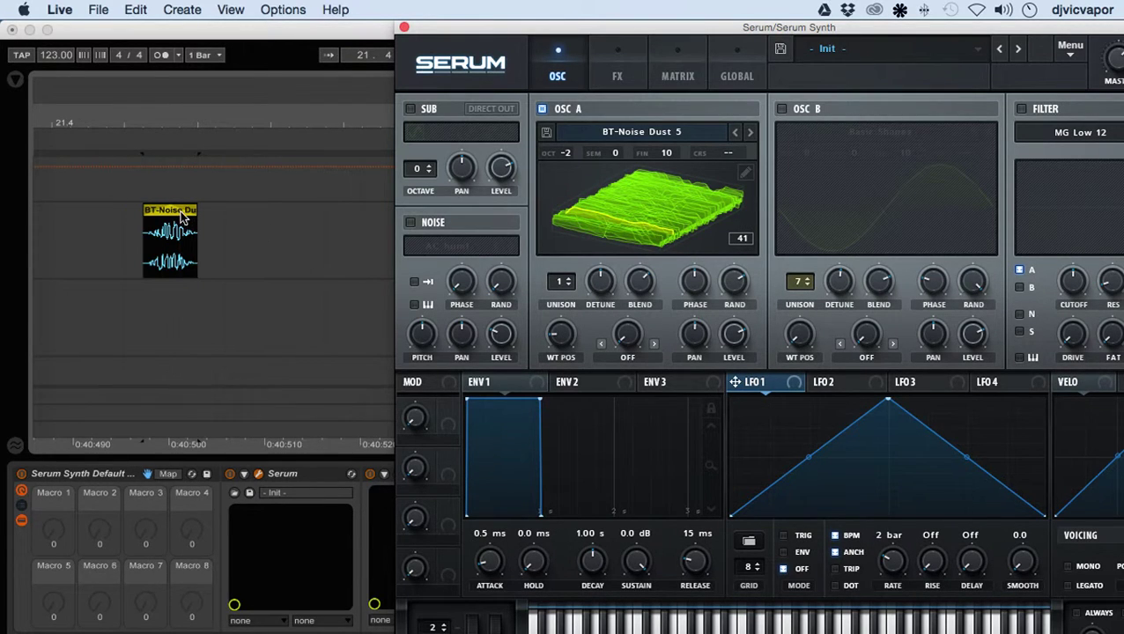
{"action": "left_click_drag", "start_coordinate": [182, 217], "coordinate": [609, 243]}
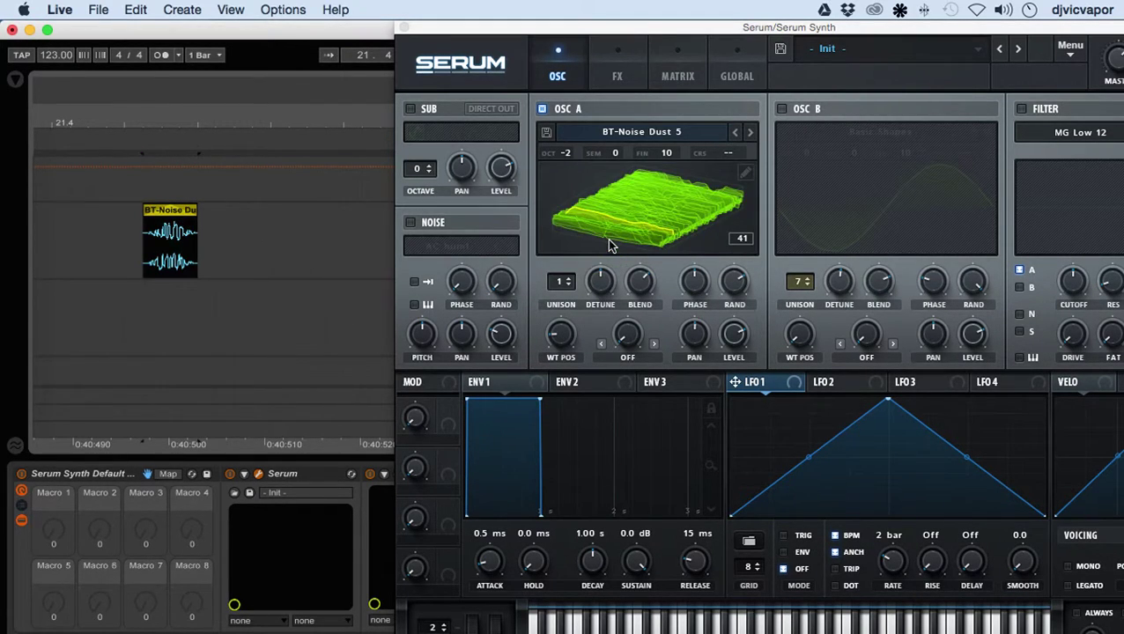
{"action": "mouse_move", "coordinate": [562, 331]}
{"action": "left_mouse_down"}
{"action": "mouse_move", "coordinate": [588, 220]}
{"action": "mouse_move", "coordinate": [568, 339]}
{"action": "left_mouse_up"}
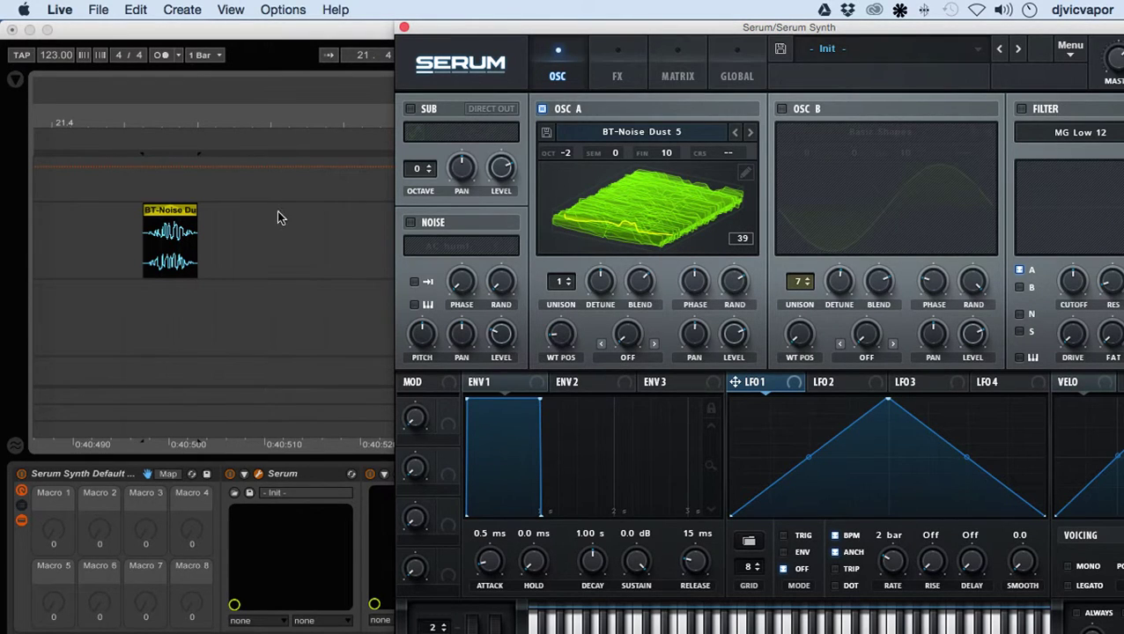
- Find BT-Tom 808 Hi 1.wav in the Basics folder of 5-Toms, preview it and try to import it into Oscillator A
{"action": "left_click", "coordinate": [16, 80]}
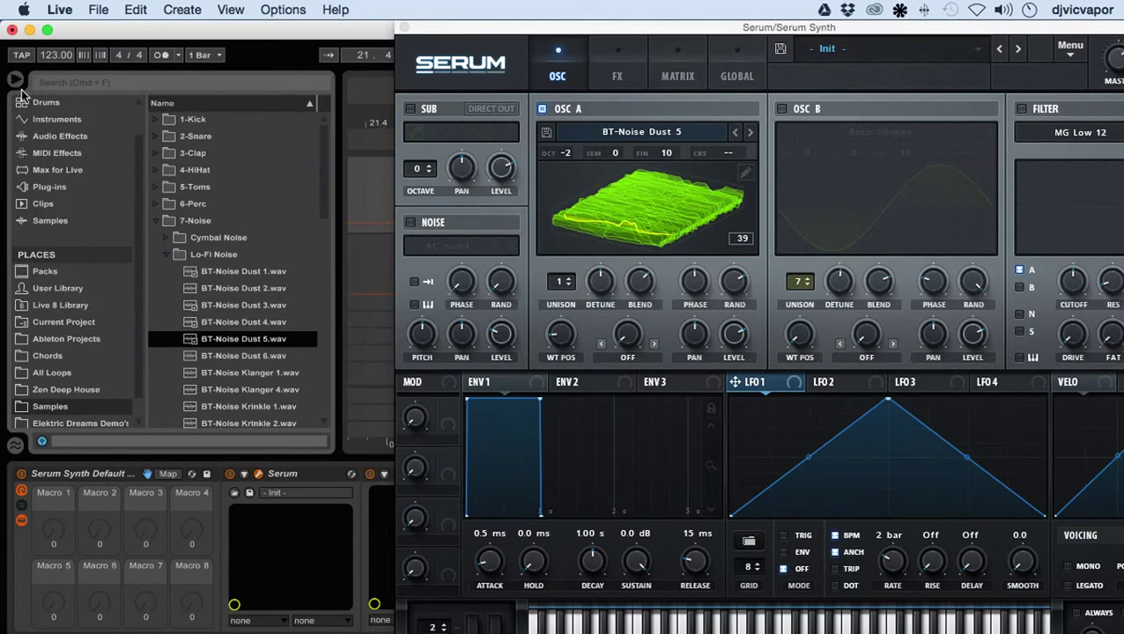
{"action": "left_click", "coordinate": [154, 221]}
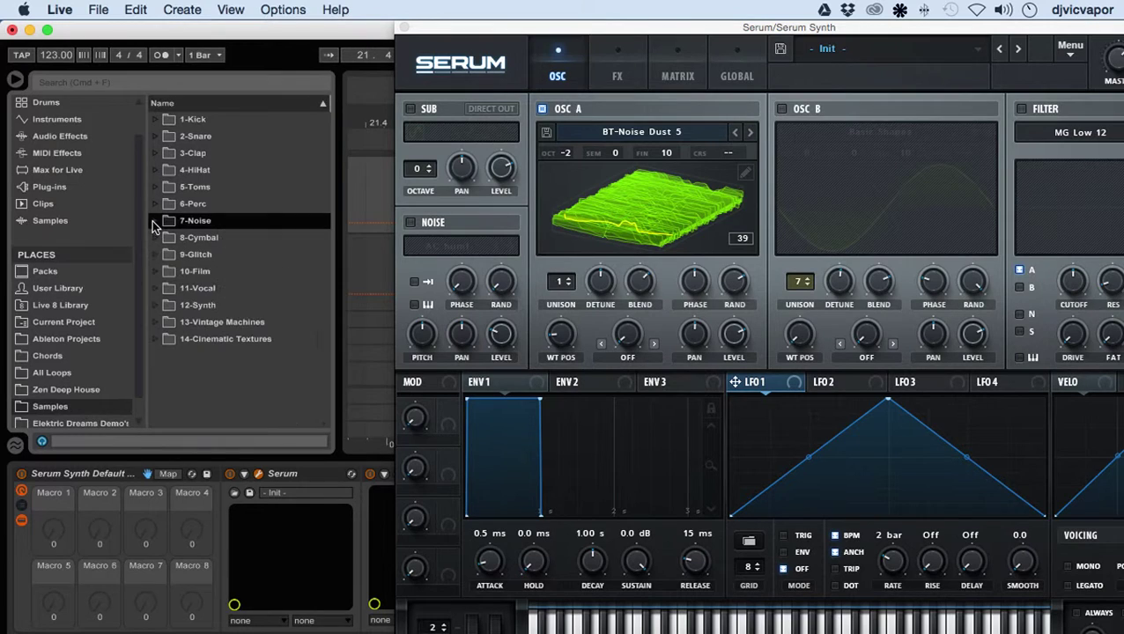
{"action": "left_click", "coordinate": [157, 188]}
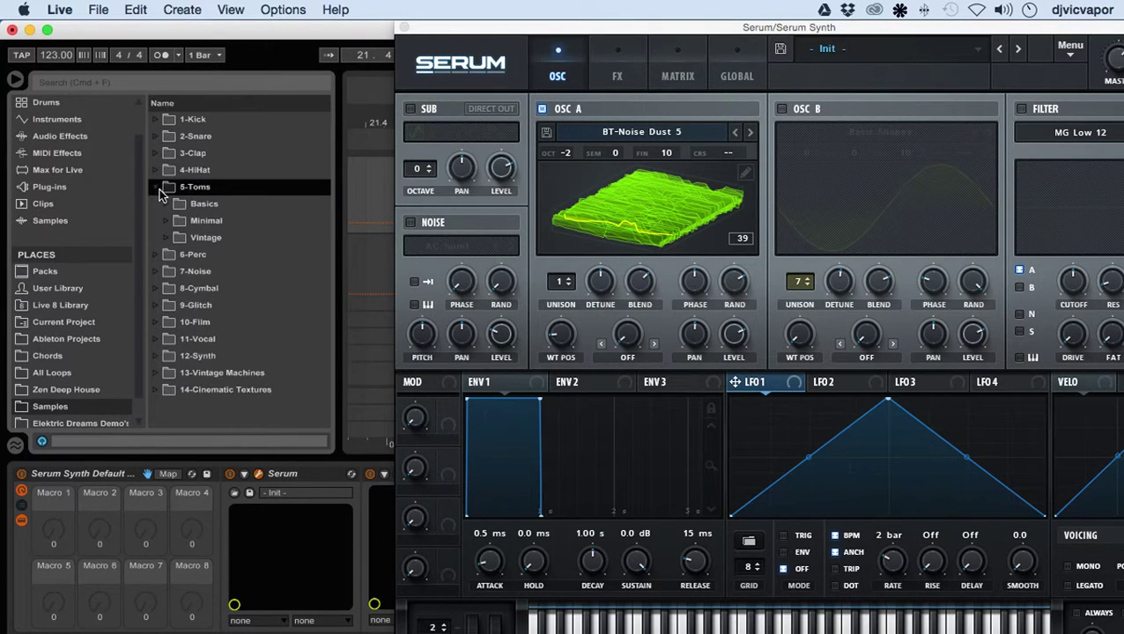
{"action": "left_click", "coordinate": [169, 203]}
{"action": "left_click", "coordinate": [192, 240]}
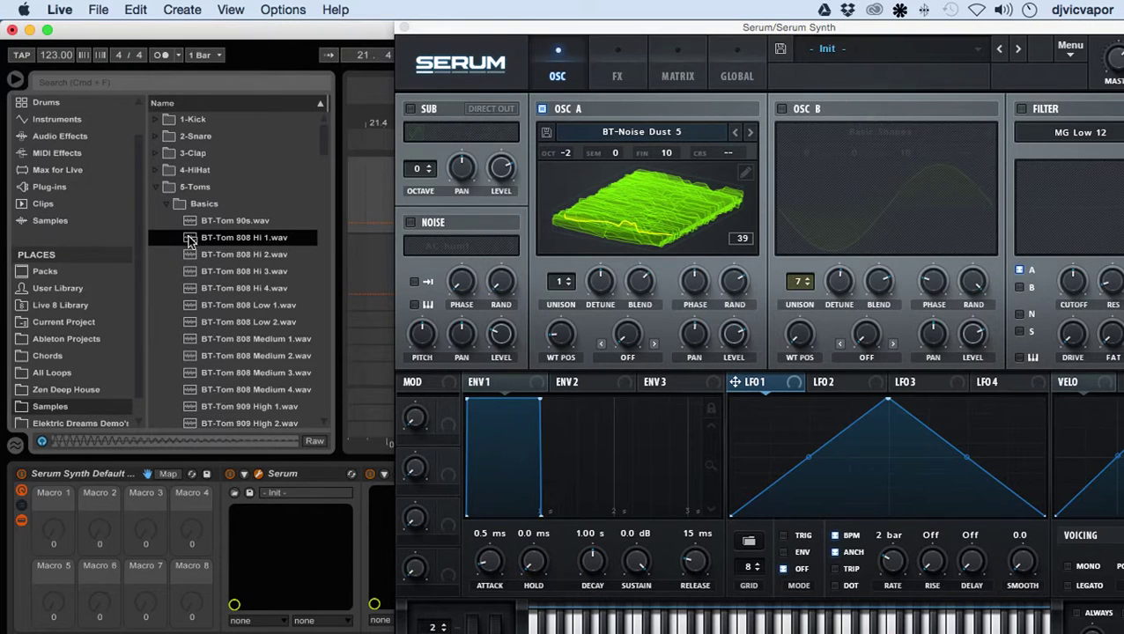
{"action": "left_click_drag", "start_coordinate": [187, 236], "coordinate": [576, 234]}
- Hide the sample browser and replace Oscillator A's noise wavetable with Analog_BD_Sin
{"action": "left_click", "coordinate": [13, 84]}
{"action": "left_click", "coordinate": [599, 132]}
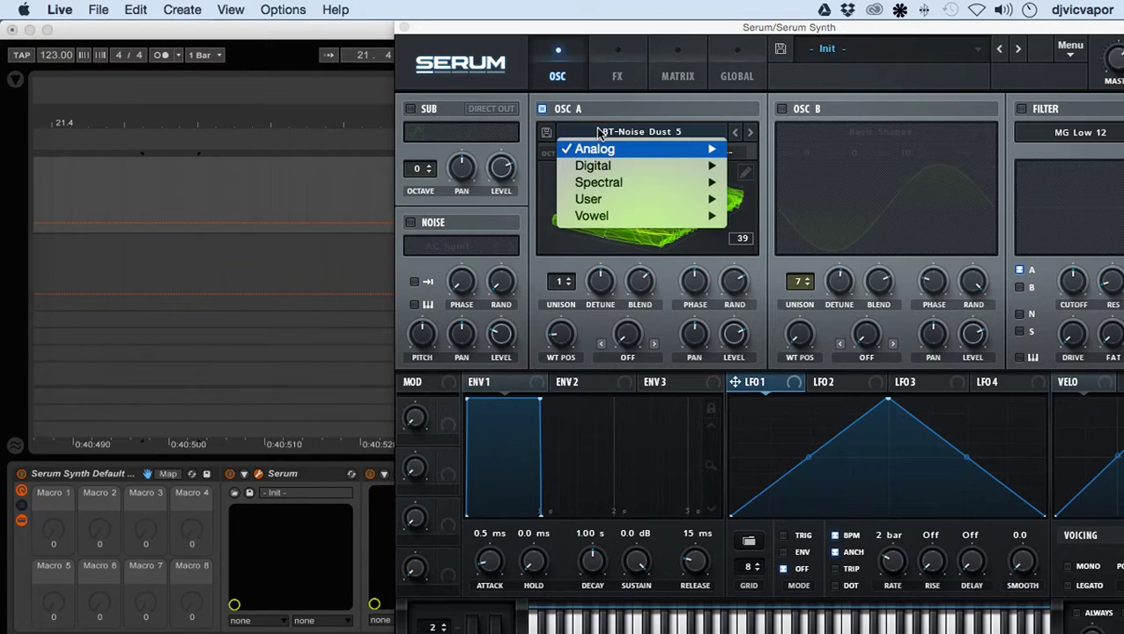
{"action": "left_click", "coordinate": [599, 111]}
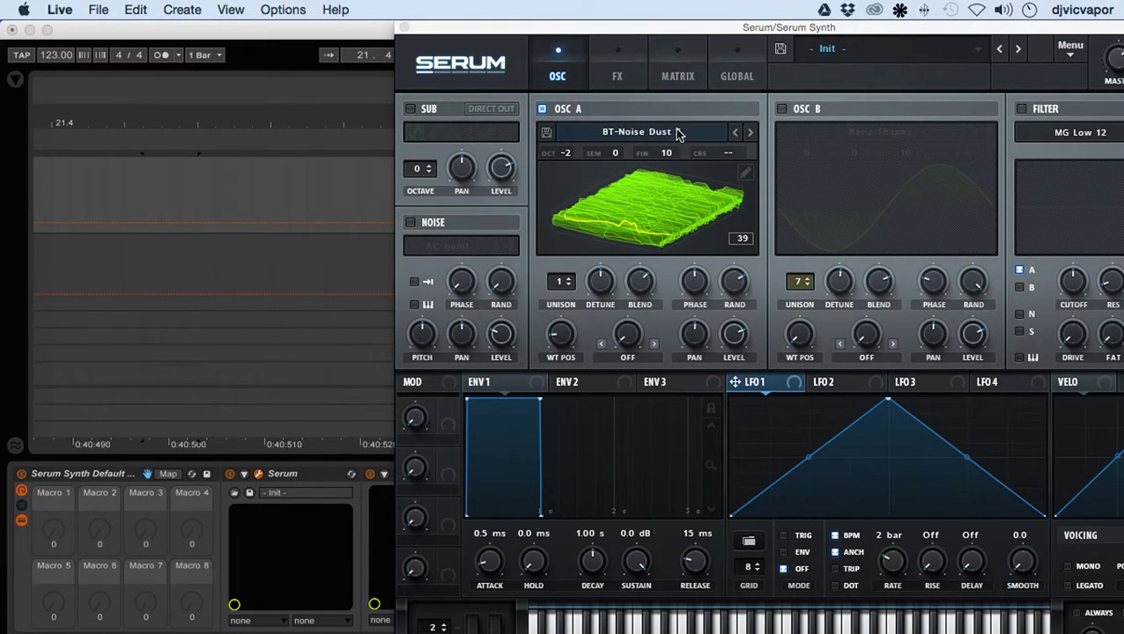
{"action": "left_click", "coordinate": [749, 135]}
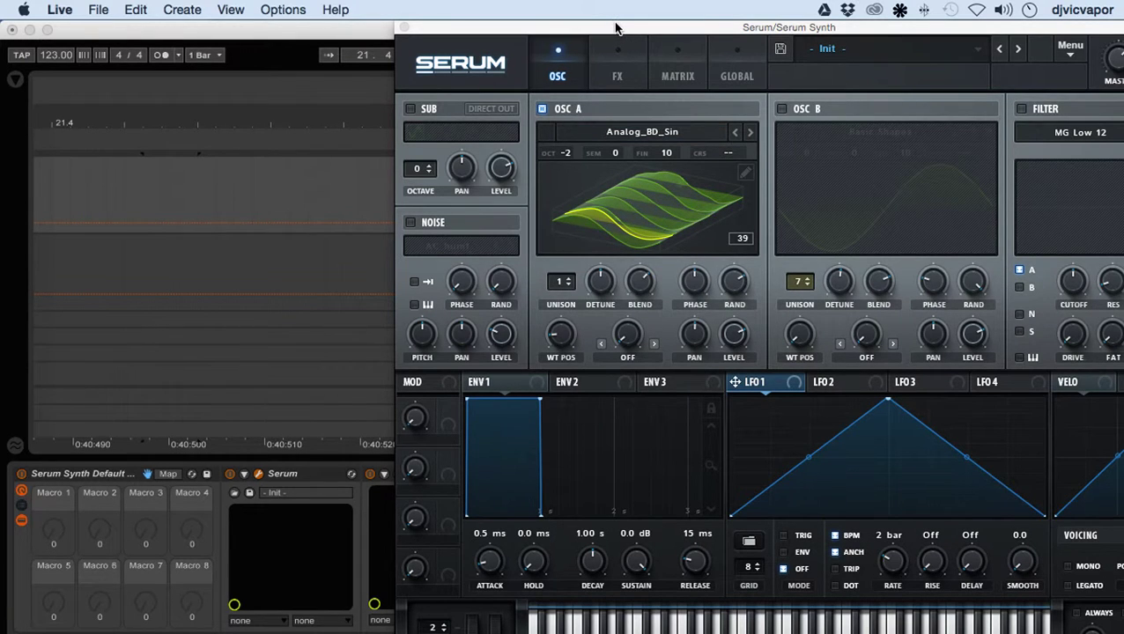
- Make room for the sample browser beside Serum, preview BT-Tom 808 Hi 2.wav and try to import it into Oscillator A
{"action": "left_click_drag", "start_coordinate": [616, 27], "coordinate": [532, 13]}
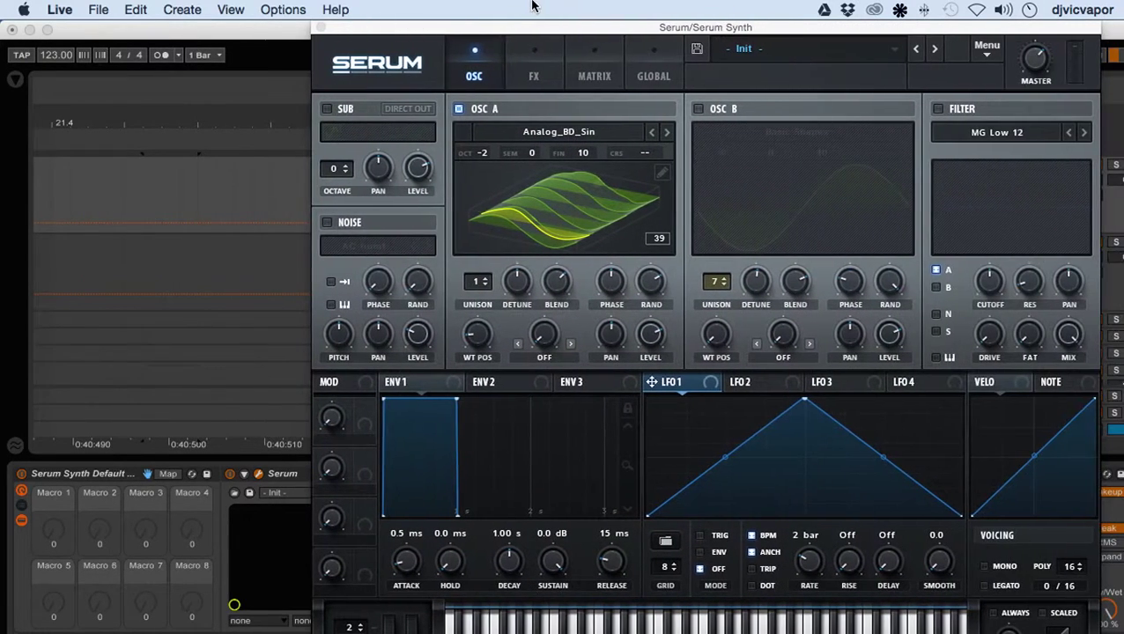
{"action": "left_click", "coordinate": [15, 80]}
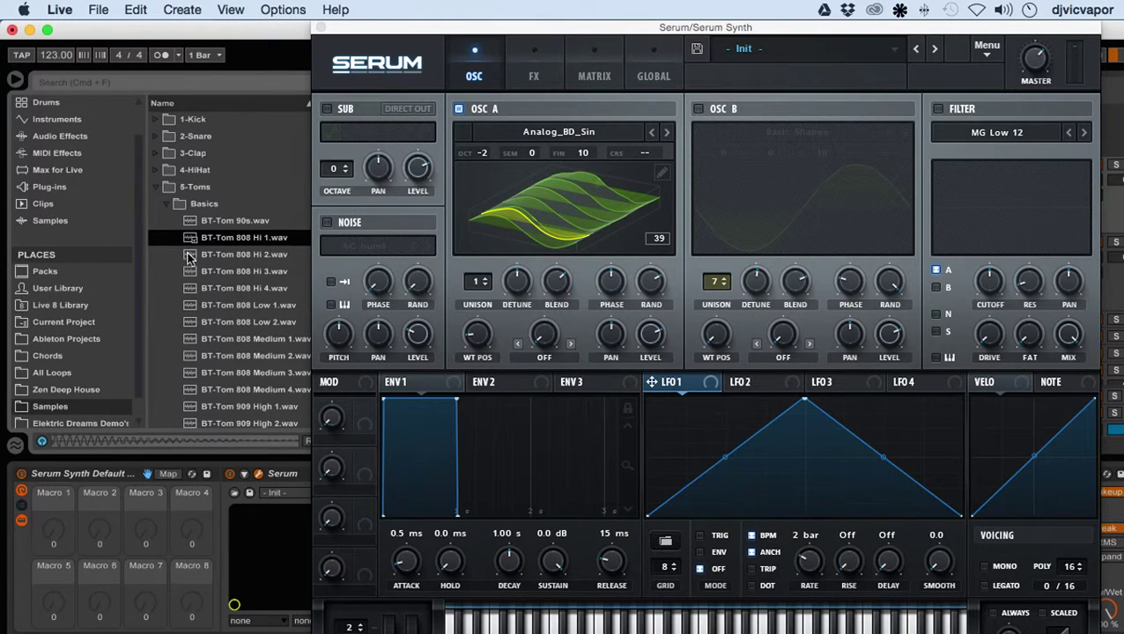
{"action": "left_click", "coordinate": [190, 256]}
{"action": "left_click_drag", "start_coordinate": [189, 257], "coordinate": [546, 179]}
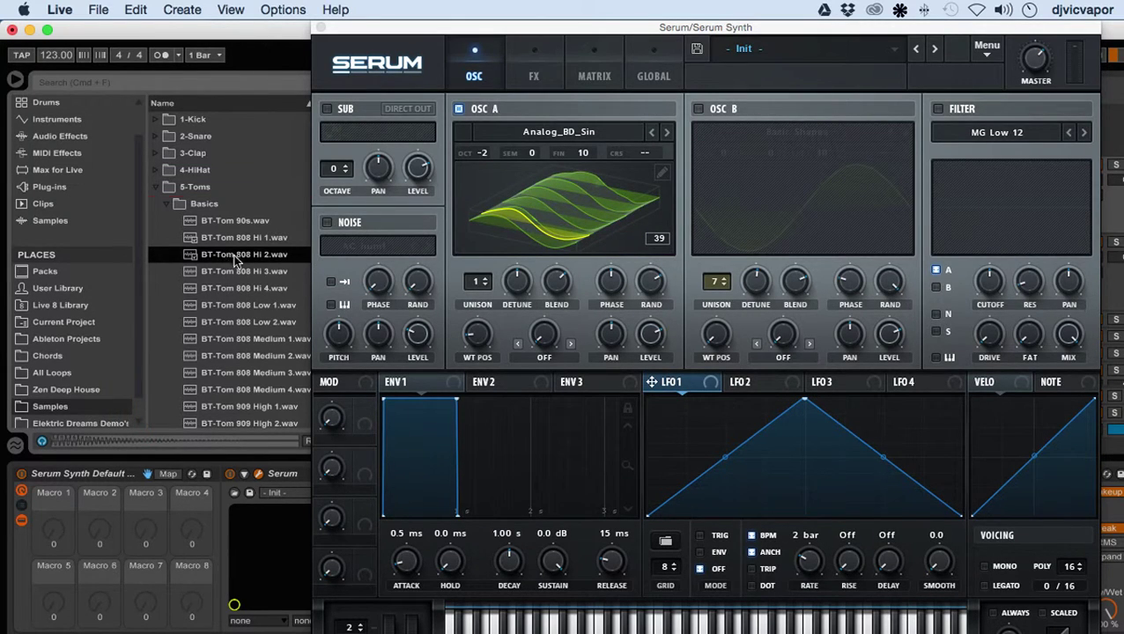
{"action": "left_click_drag", "start_coordinate": [225, 257], "coordinate": [534, 217]}
- Switch Oscillator A to the 2D waveform display and check the Analog wavetable list for the loaded table
{"action": "left_click", "coordinate": [607, 132]}
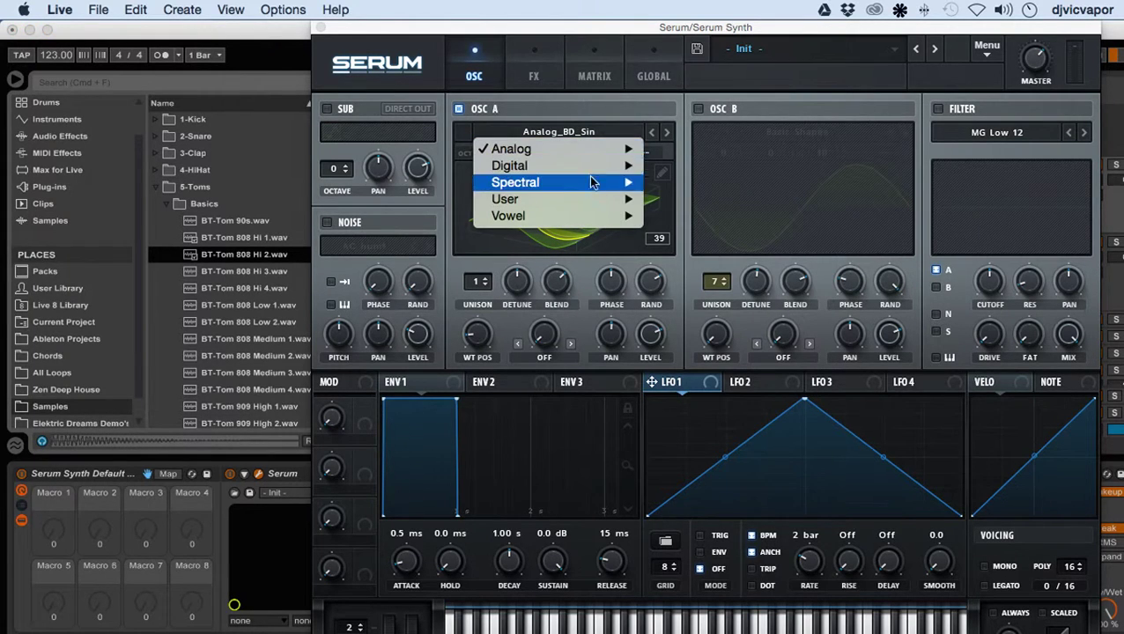
{"action": "left_click", "coordinate": [596, 106]}
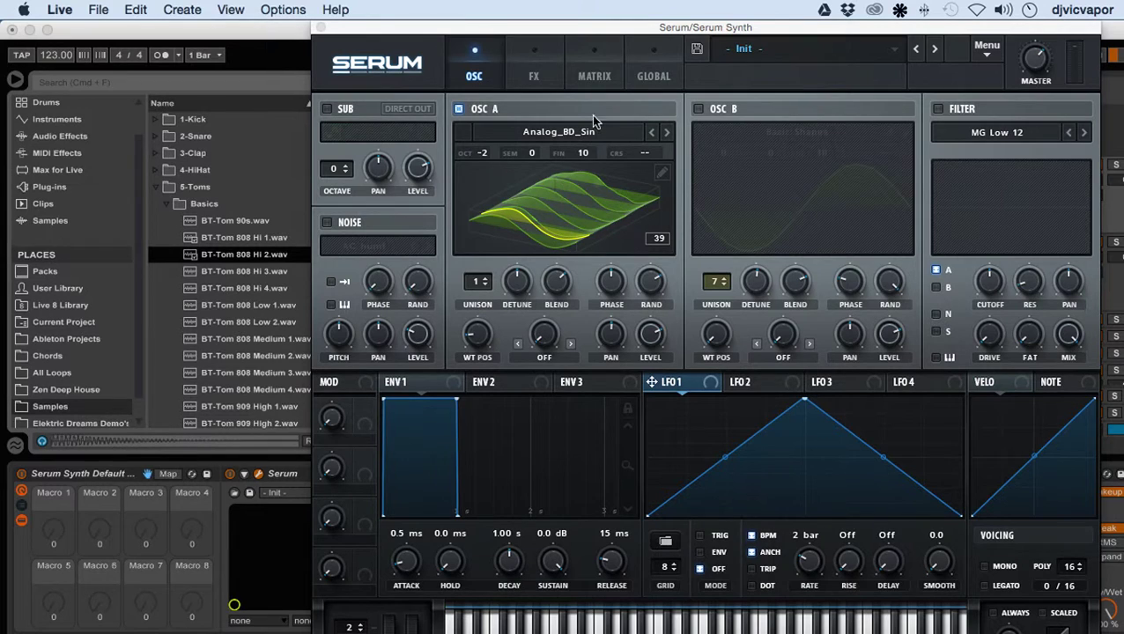
{"action": "left_click", "coordinate": [639, 187]}
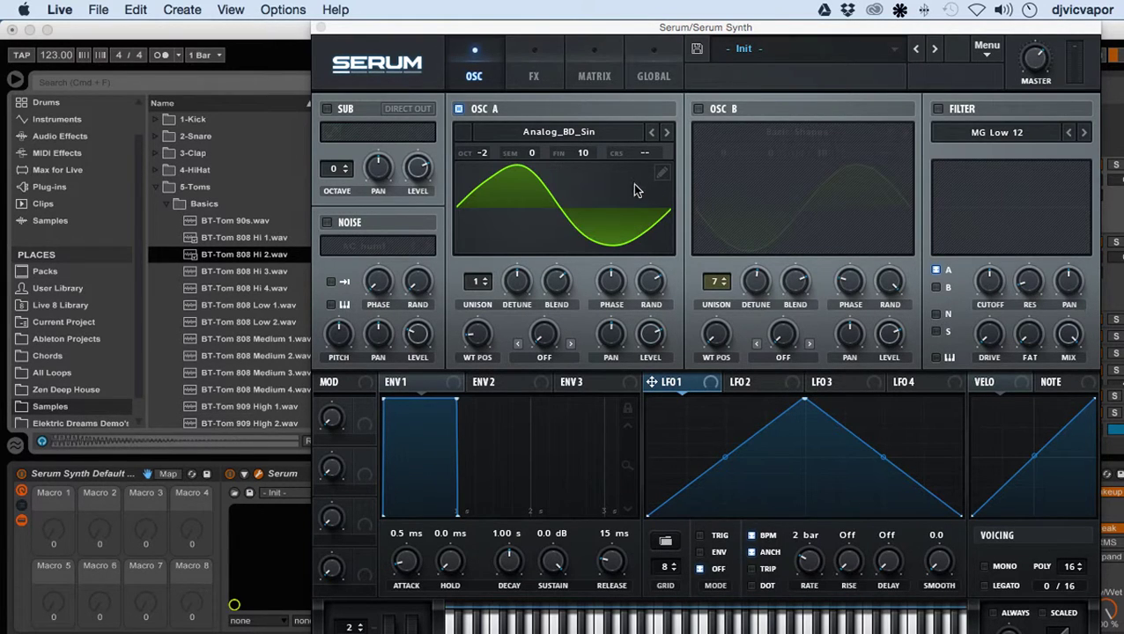
{"action": "left_click", "coordinate": [558, 134]}
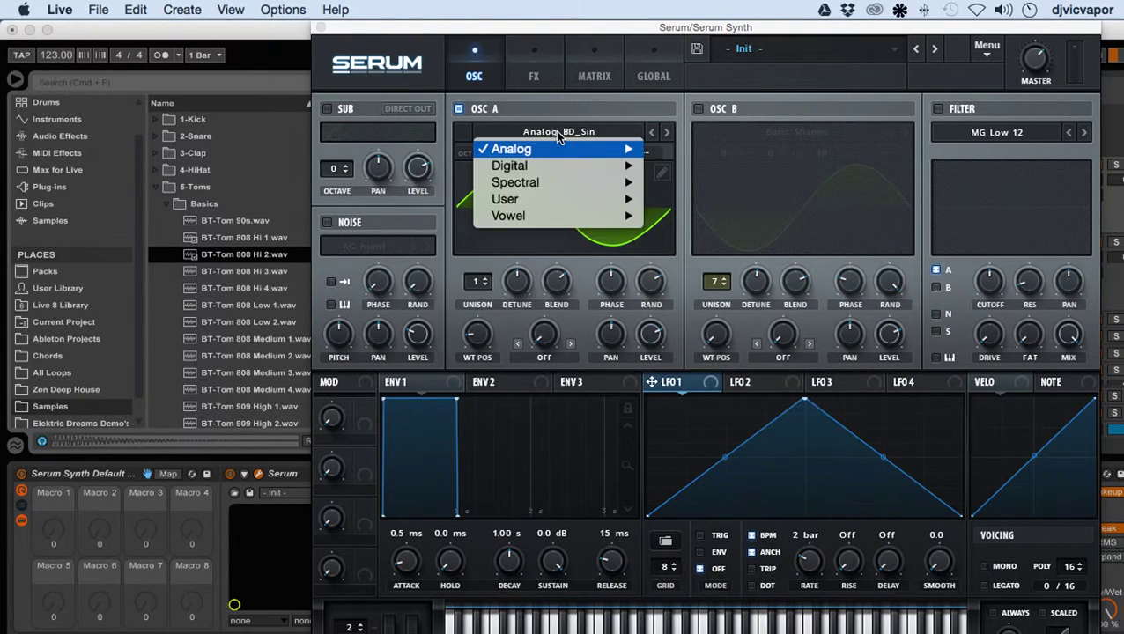
{"action": "mouse_move", "coordinate": [554, 157]}
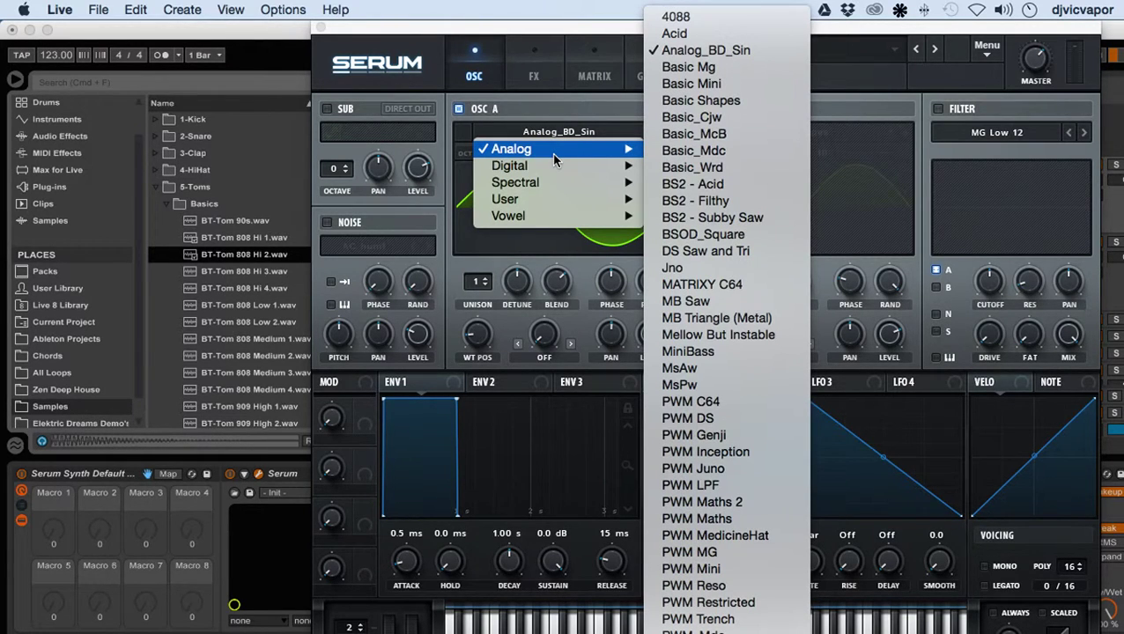
{"action": "left_click", "coordinate": [495, 37]}
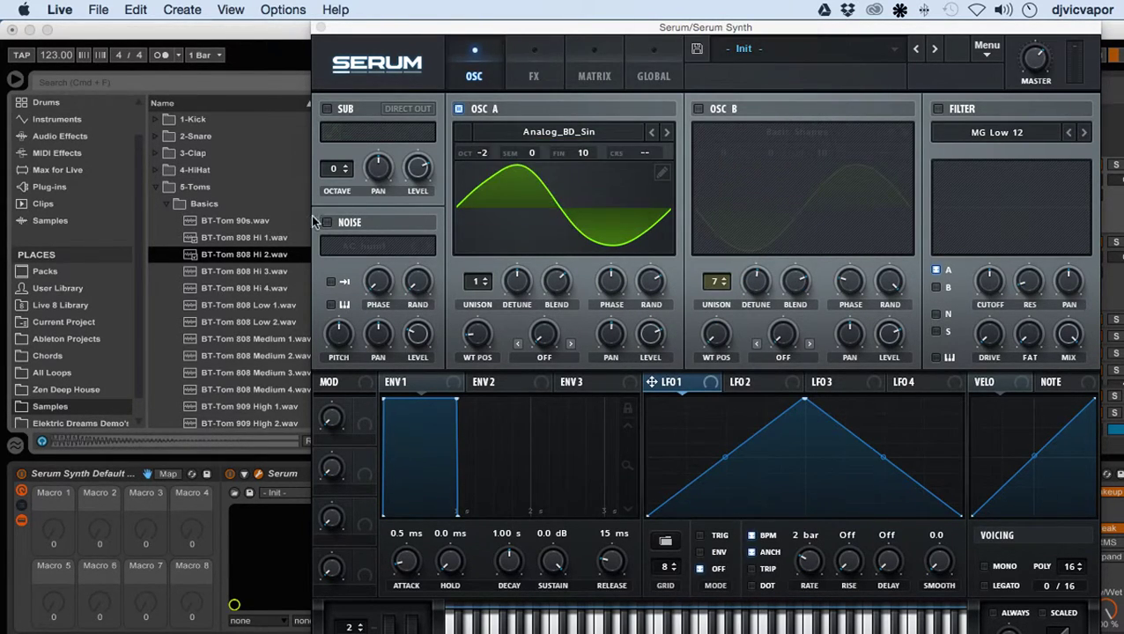
- Import BT-Tom 808 Hi 2.wav into Oscillator A with the normal (dynamic pitch zero-snap) option and show the wavetable in 3D
{"action": "left_click_drag", "start_coordinate": [236, 256], "coordinate": [554, 183]}
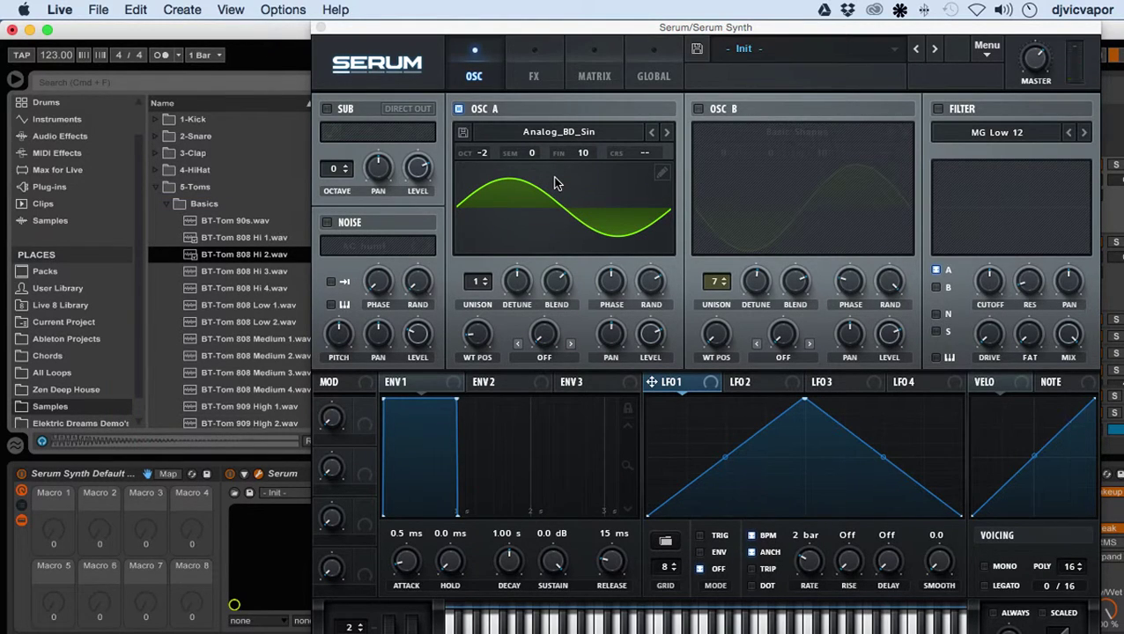
{"action": "left_click", "coordinate": [555, 182]}
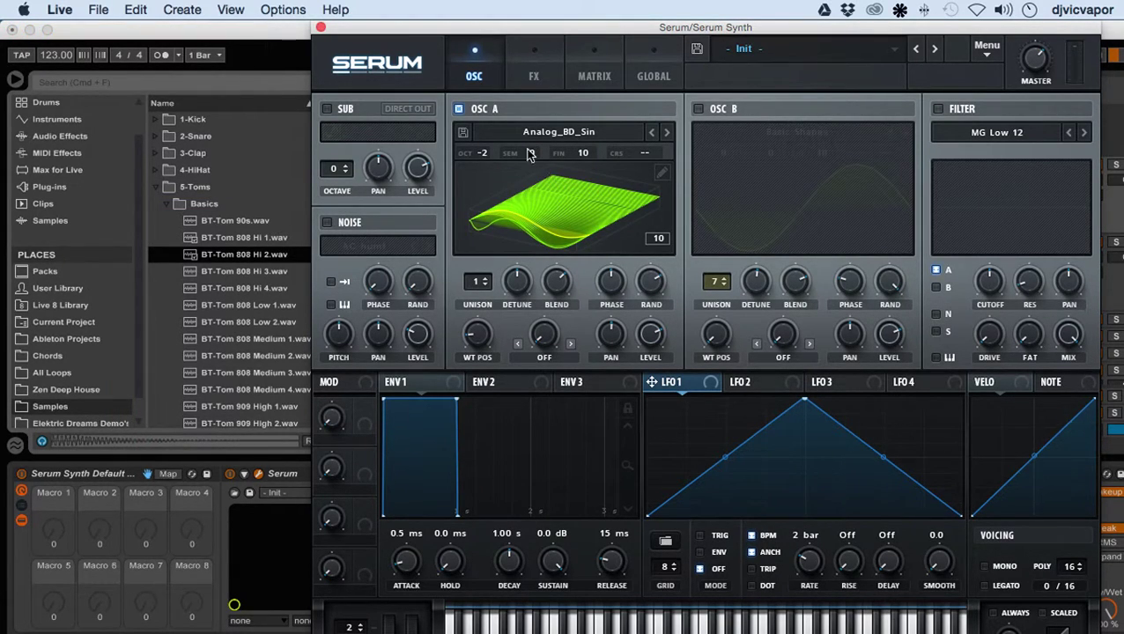
{"action": "left_click", "coordinate": [495, 135]}
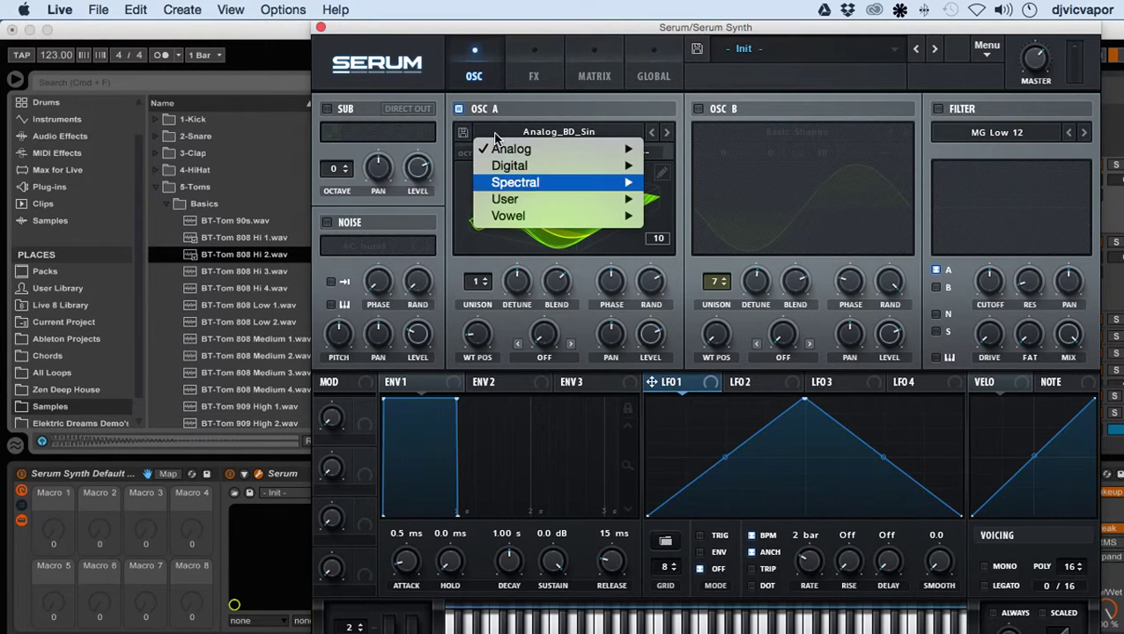
{"action": "mouse_move", "coordinate": [504, 221]}
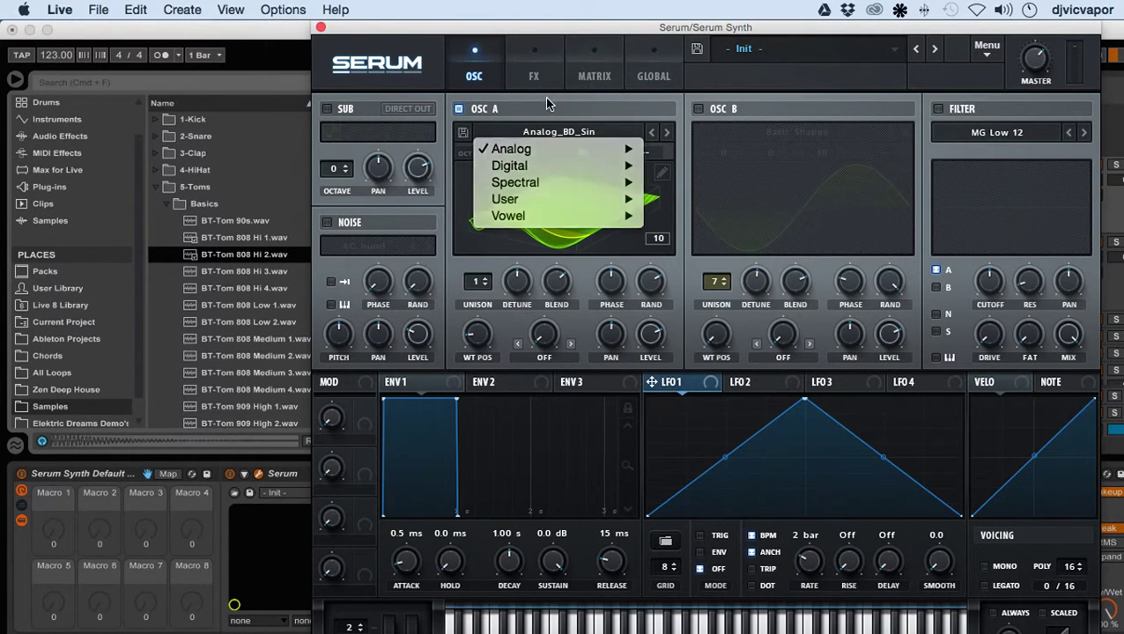
{"action": "left_click_drag", "start_coordinate": [244, 254], "coordinate": [512, 134]}
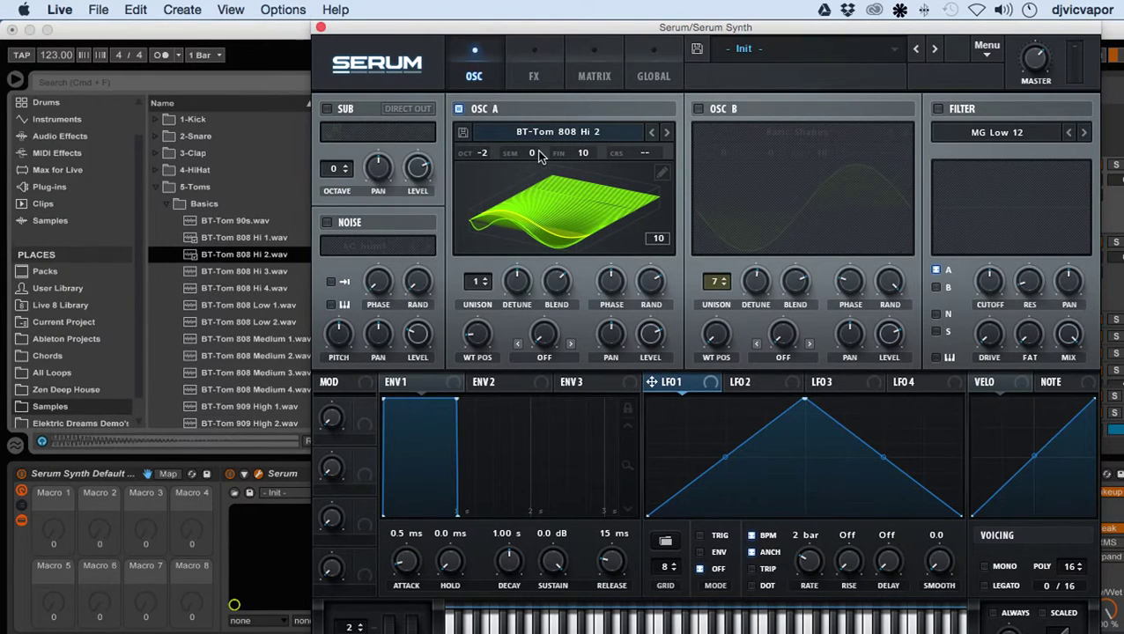
- Audition the tom wavetable up to position 27, then return it close to the first frame in the 2D waveform display
{"action": "key", "text": "a"}
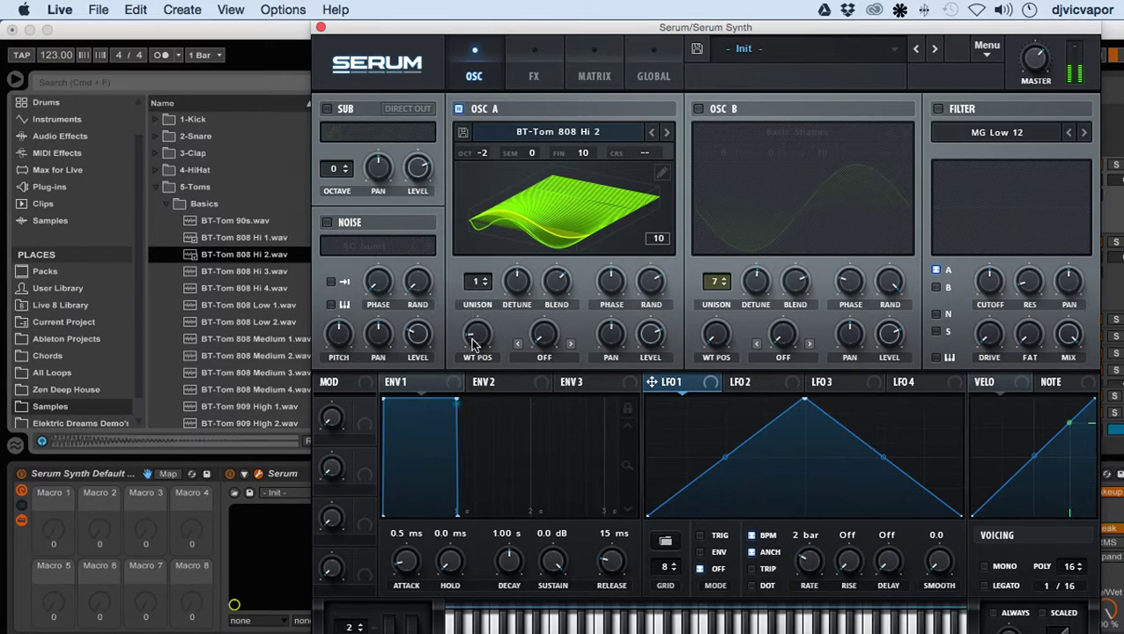
{"action": "mouse_move", "coordinate": [476, 333]}
{"action": "left_mouse_down"}
{"action": "mouse_move", "coordinate": [500, 255]}
{"action": "mouse_move", "coordinate": [495, 304]}
{"action": "mouse_move", "coordinate": [508, 224]}
{"action": "mouse_move", "coordinate": [475, 385]}
{"action": "mouse_move", "coordinate": [488, 339]}
{"action": "left_mouse_up"}
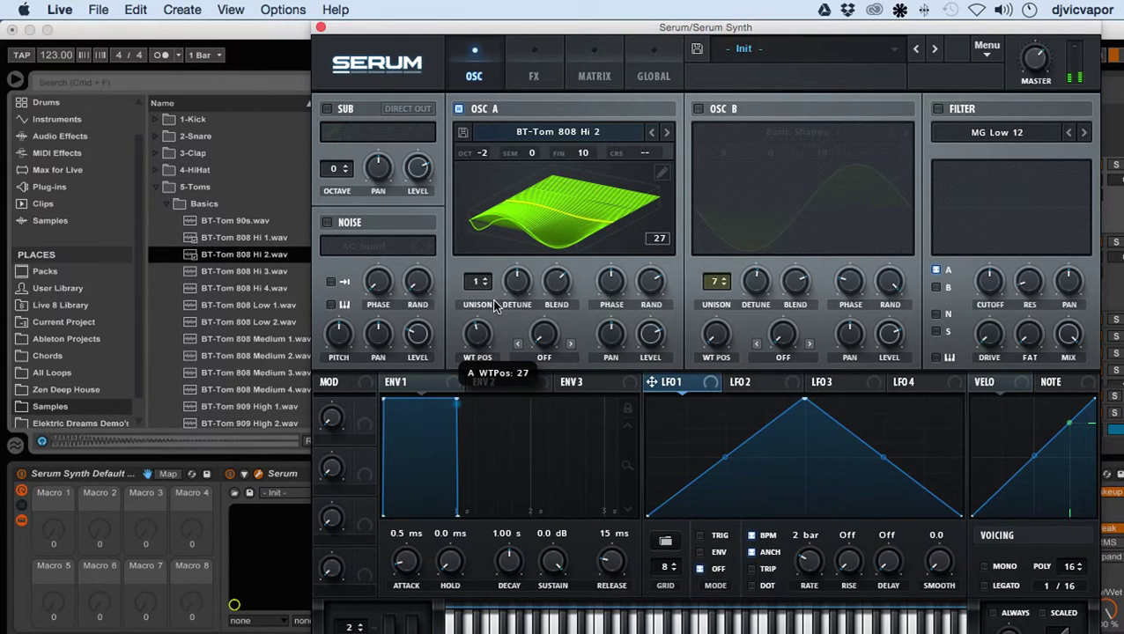
{"action": "left_click", "coordinate": [622, 240]}
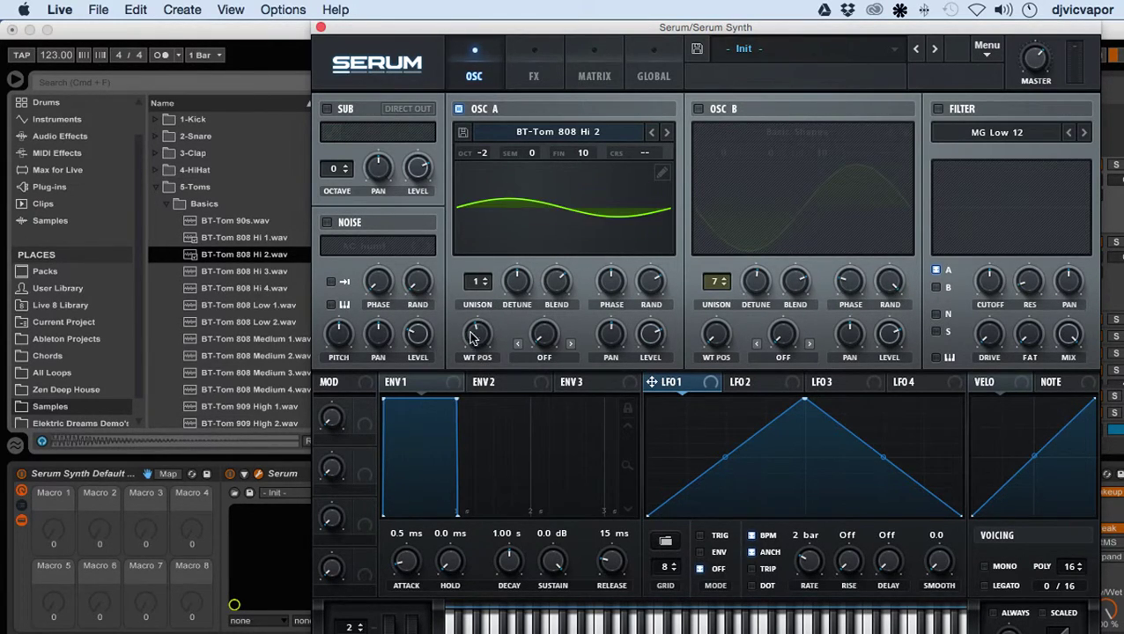
{"action": "left_click_drag", "start_coordinate": [477, 335], "coordinate": [482, 430]}
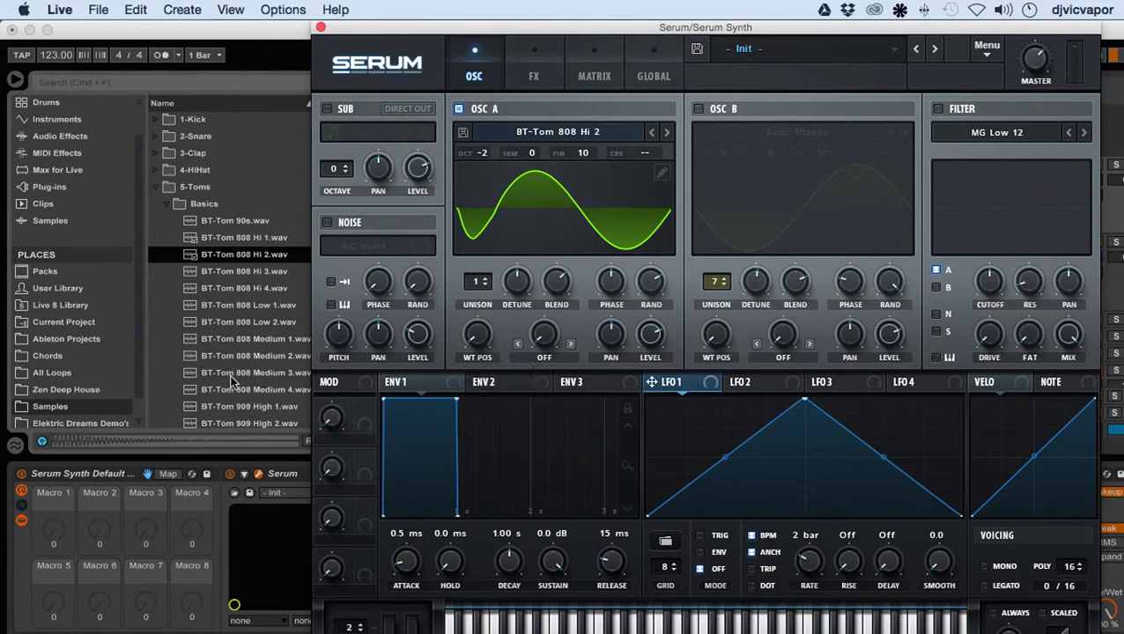
- Find the BT-Film BassDrum Hard 2 sample in the Booms and Hits folder of 10-Film and preview it
{"action": "left_click", "coordinate": [158, 189]}
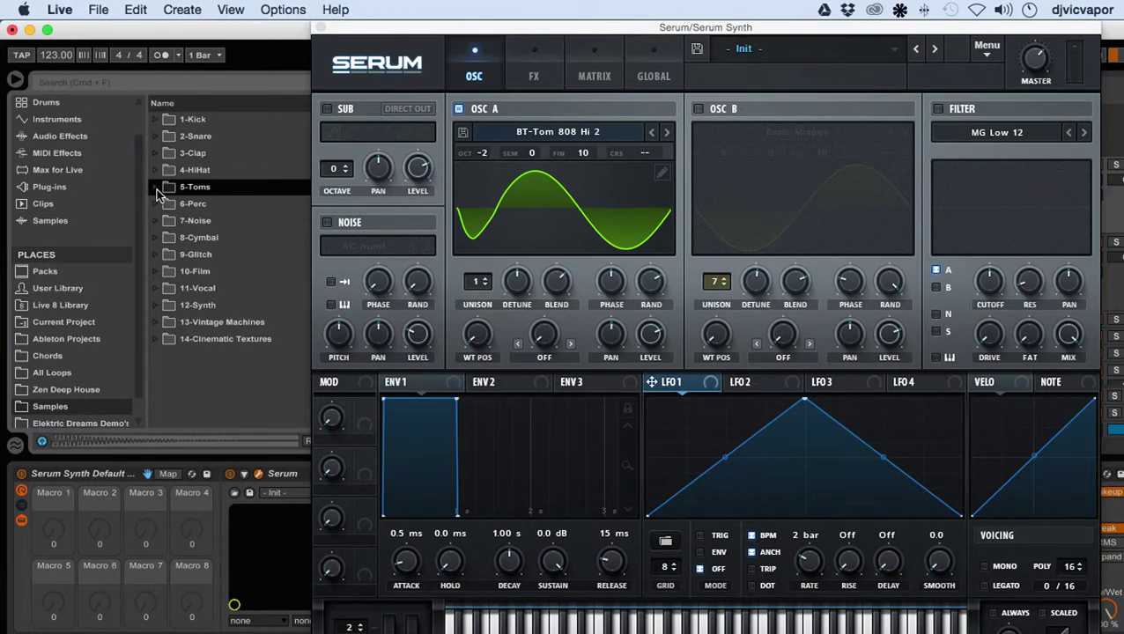
{"action": "left_click", "coordinate": [156, 273]}
{"action": "left_click", "coordinate": [163, 289]}
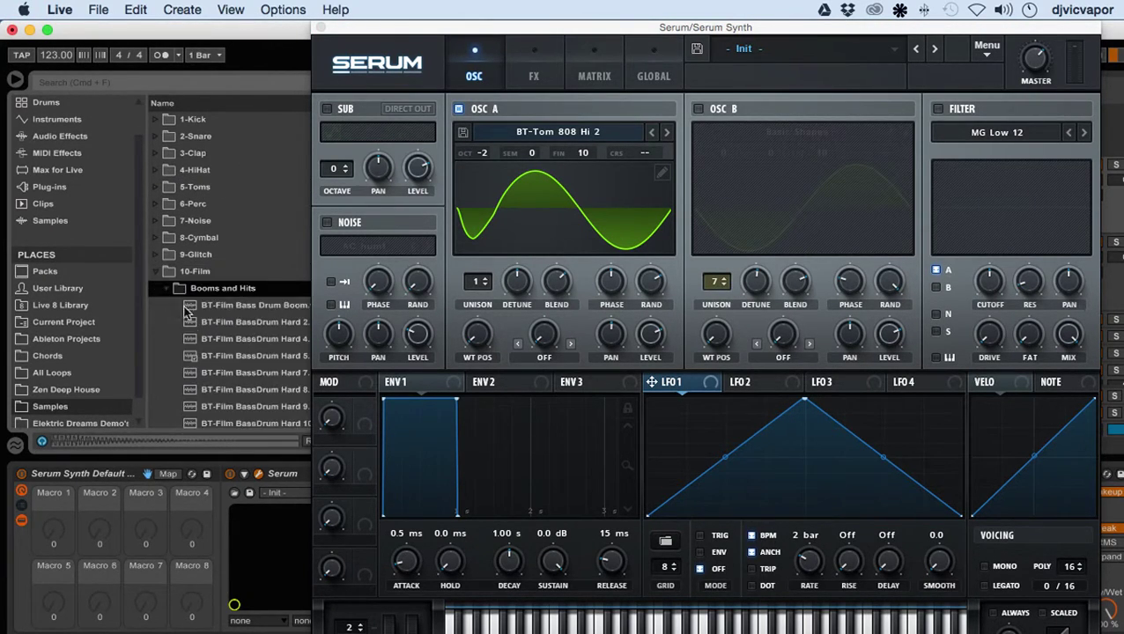
{"action": "left_click", "coordinate": [203, 323]}
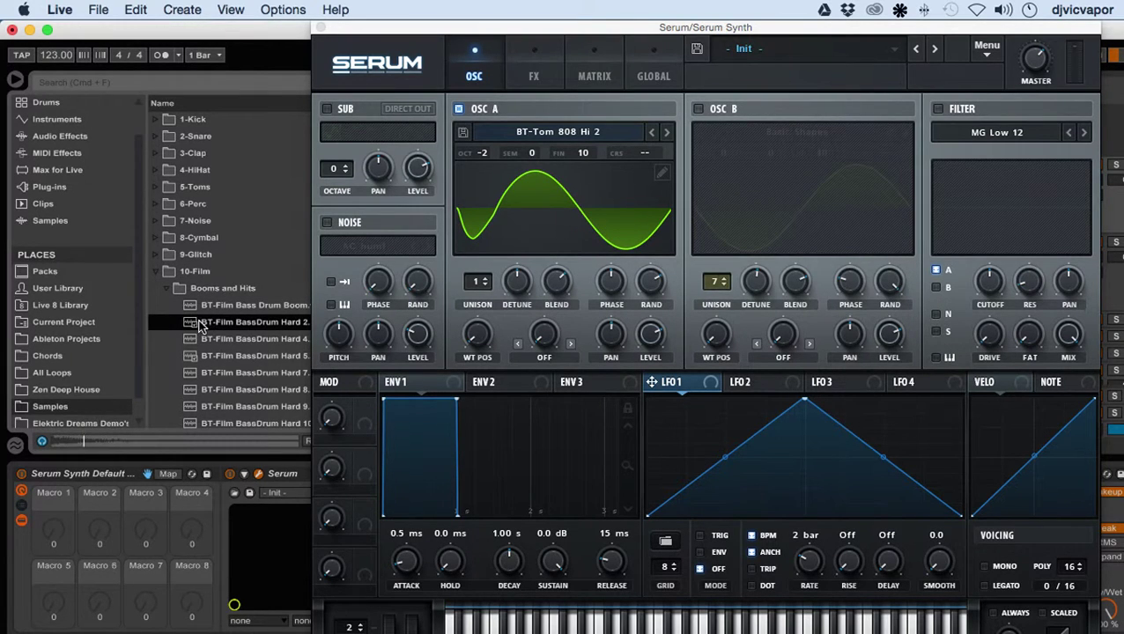
- Import the BT-Film BassDrum Hard 2 sample into Oscillator A with the normal (dynamic pitch zero-snap) option and show it in 3D
{"action": "left_click_drag", "start_coordinate": [197, 326], "coordinate": [548, 180]}
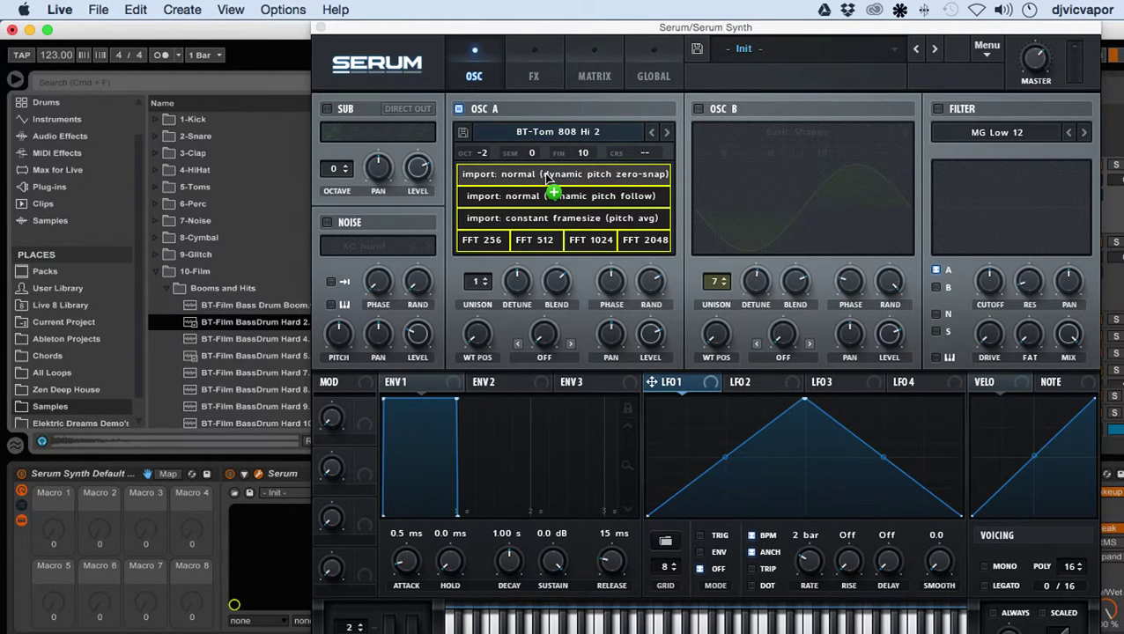
{"action": "left_click_drag", "start_coordinate": [547, 177], "coordinate": [557, 167]}
{"action": "left_click_drag", "start_coordinate": [566, 100], "coordinate": [565, 97]}
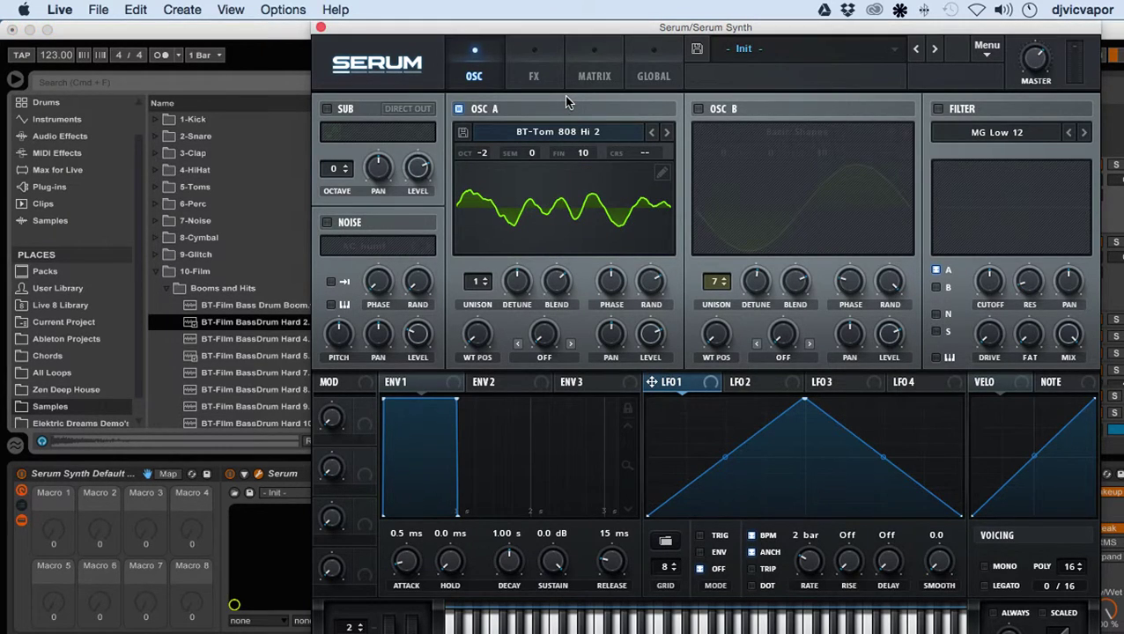
{"action": "left_click", "coordinate": [541, 181]}
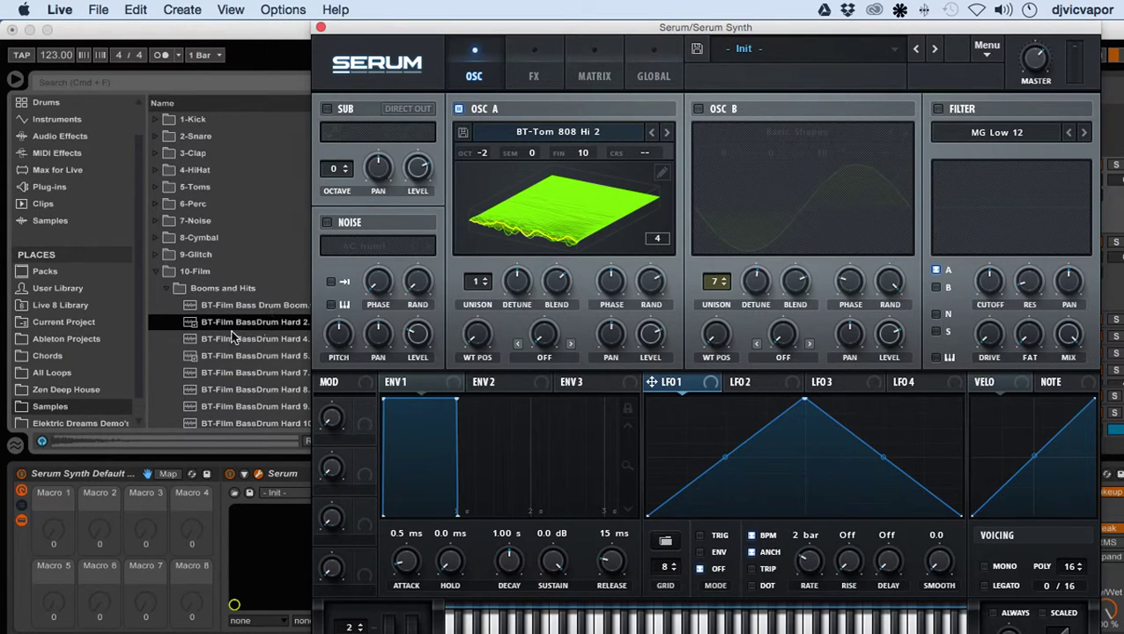
{"action": "left_click_drag", "start_coordinate": [191, 319], "coordinate": [577, 174]}
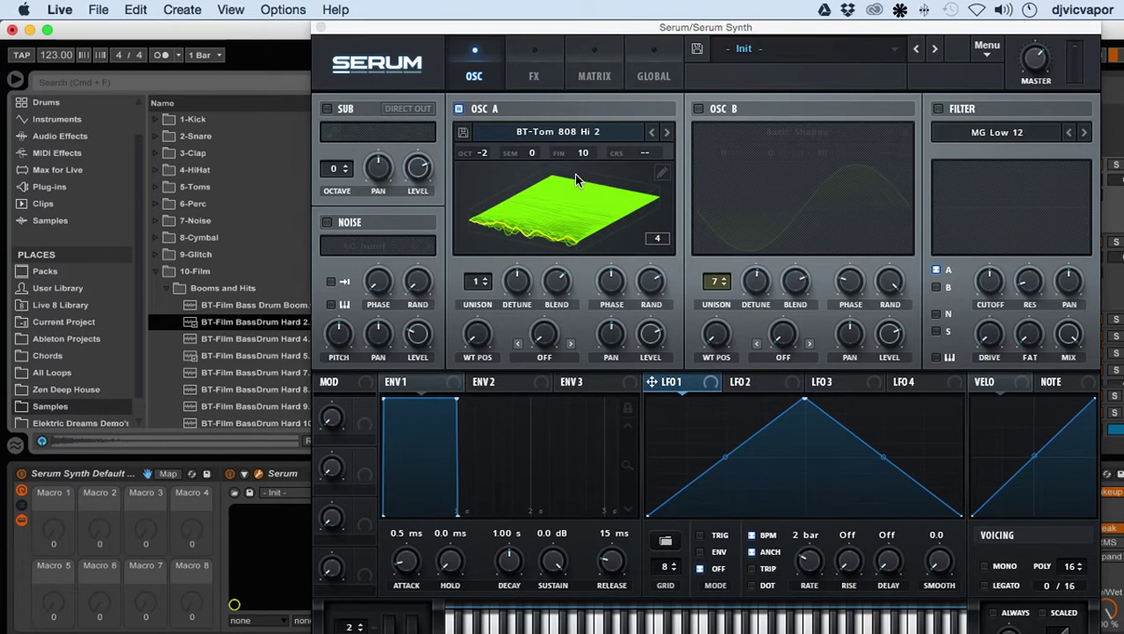
- Load the BT-Film BassDrum Hard 2 wavetable in Oscillator A and audition it while sweeping its wavetable position, ending on frame 63
{"action": "left_click", "coordinate": [556, 105]}
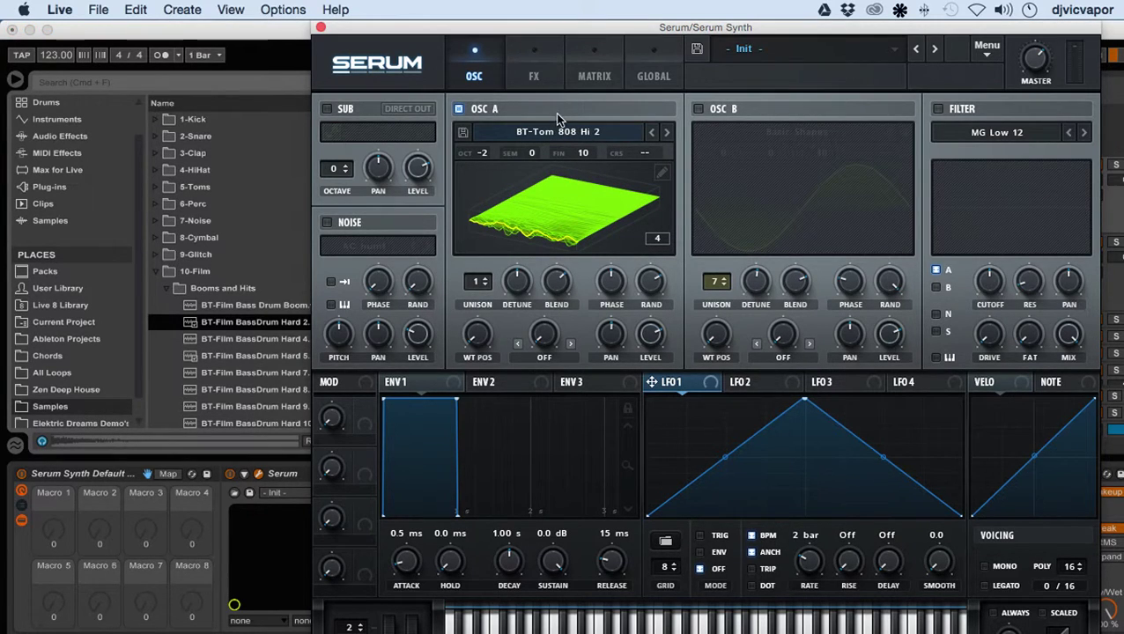
{"action": "left_click", "coordinate": [556, 132]}
{"action": "left_click", "coordinate": [561, 122]}
{"action": "scroll", "coordinate": [554, 185], "scroll_direction": "down", "scroll_amount": 1}
{"action": "left_click_drag", "start_coordinate": [476, 342], "coordinate": [484, 298]}
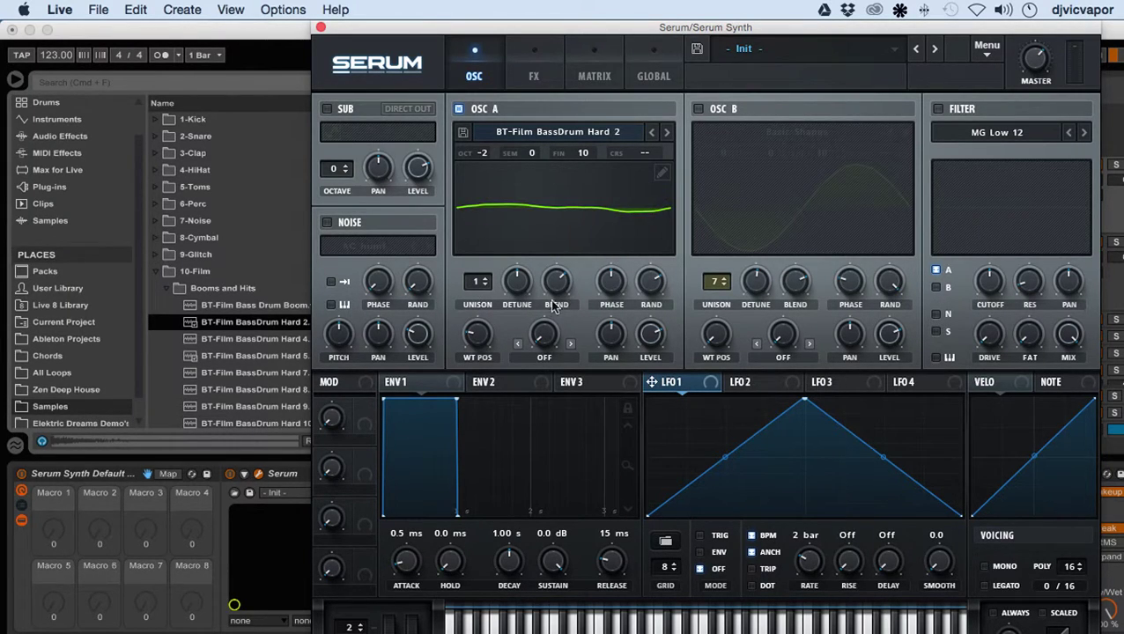
{"action": "left_click_drag", "start_coordinate": [470, 340], "coordinate": [493, 410]}
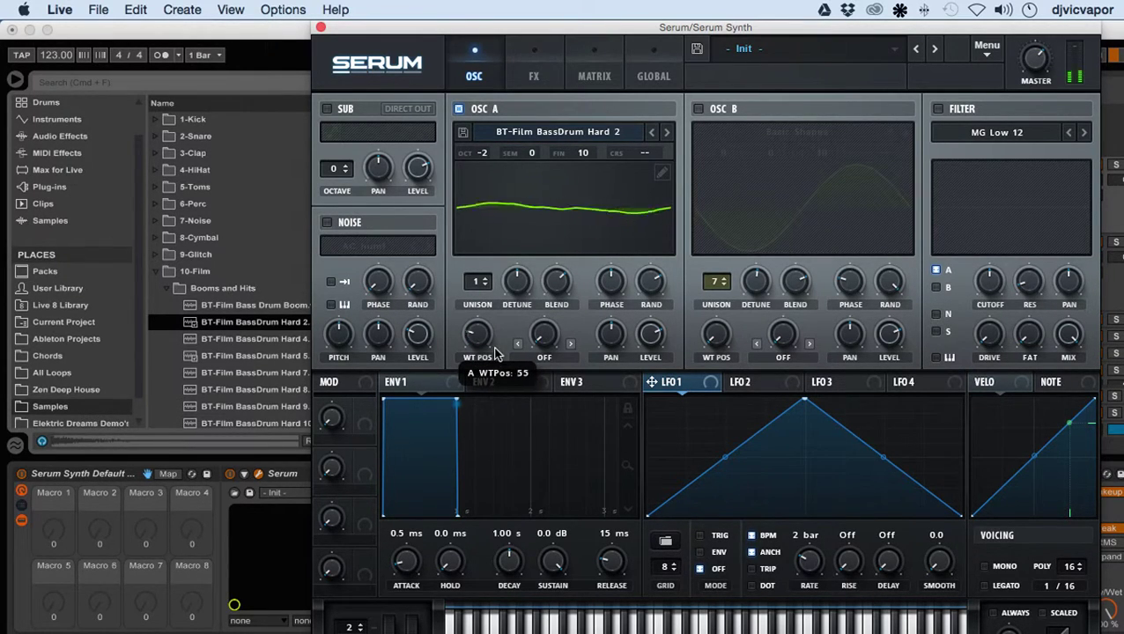
- Open Oscillator A's wavetable in the table editor and remove the silent frames 155 through 256 as a multiselection
{"action": "left_click", "coordinate": [661, 175]}
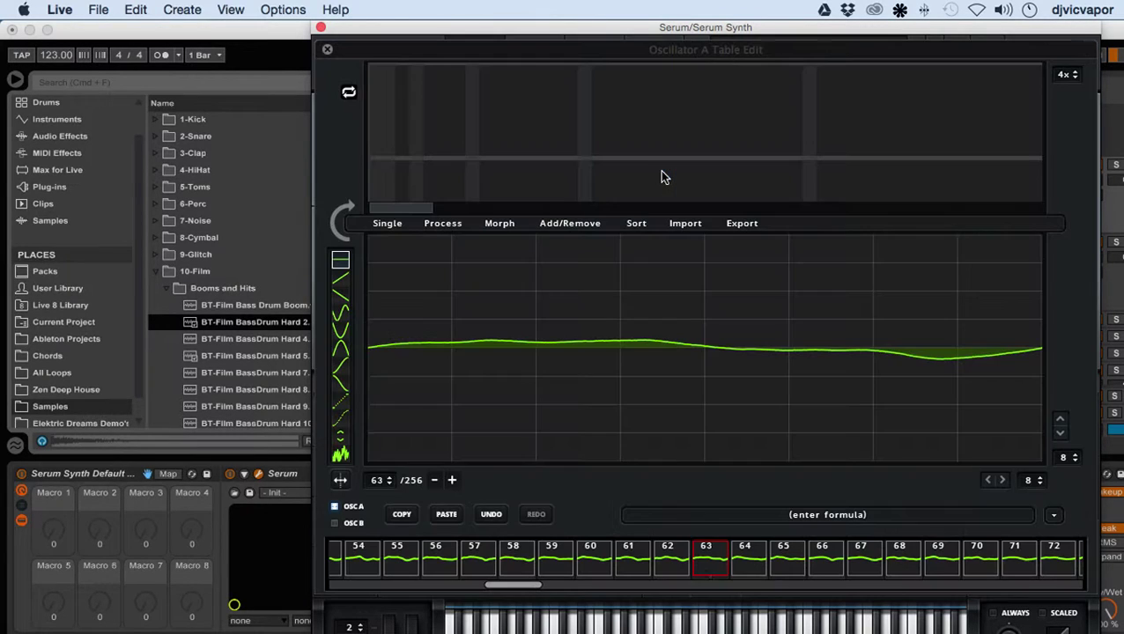
{"action": "left_click", "coordinate": [15, 81]}
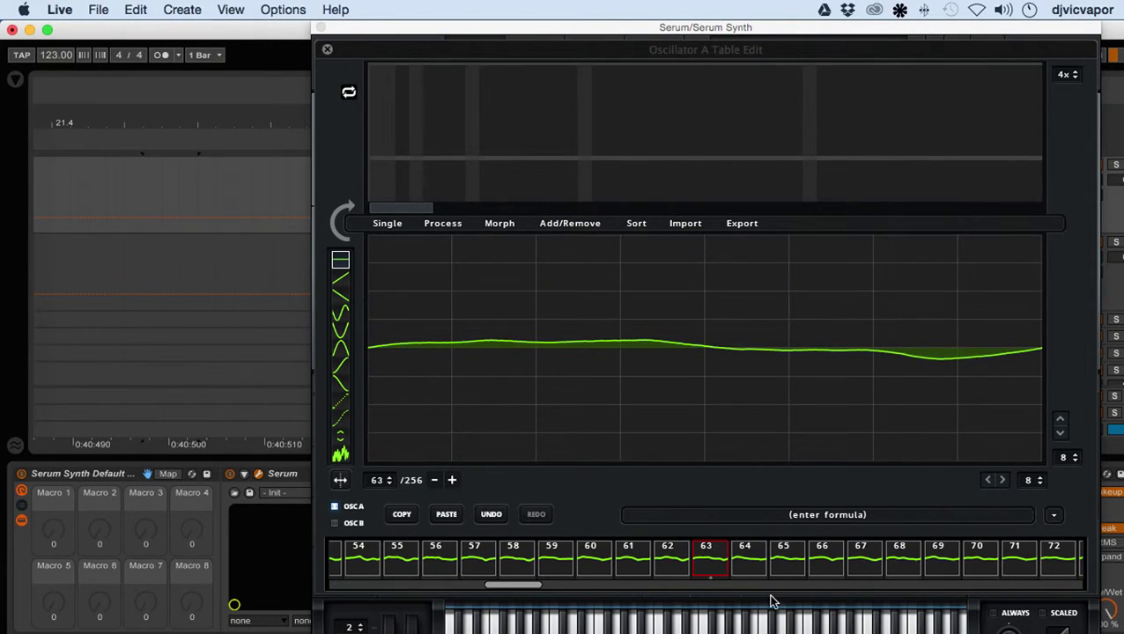
{"action": "left_click_drag", "start_coordinate": [532, 593], "coordinate": [796, 610]}
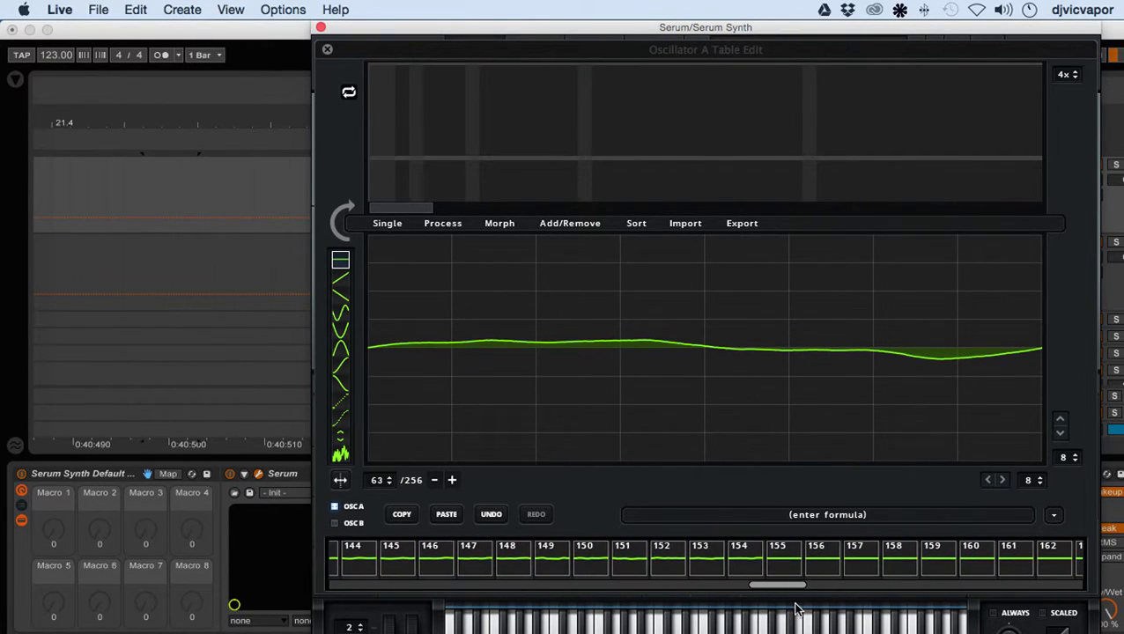
{"action": "left_click", "coordinate": [791, 570]}
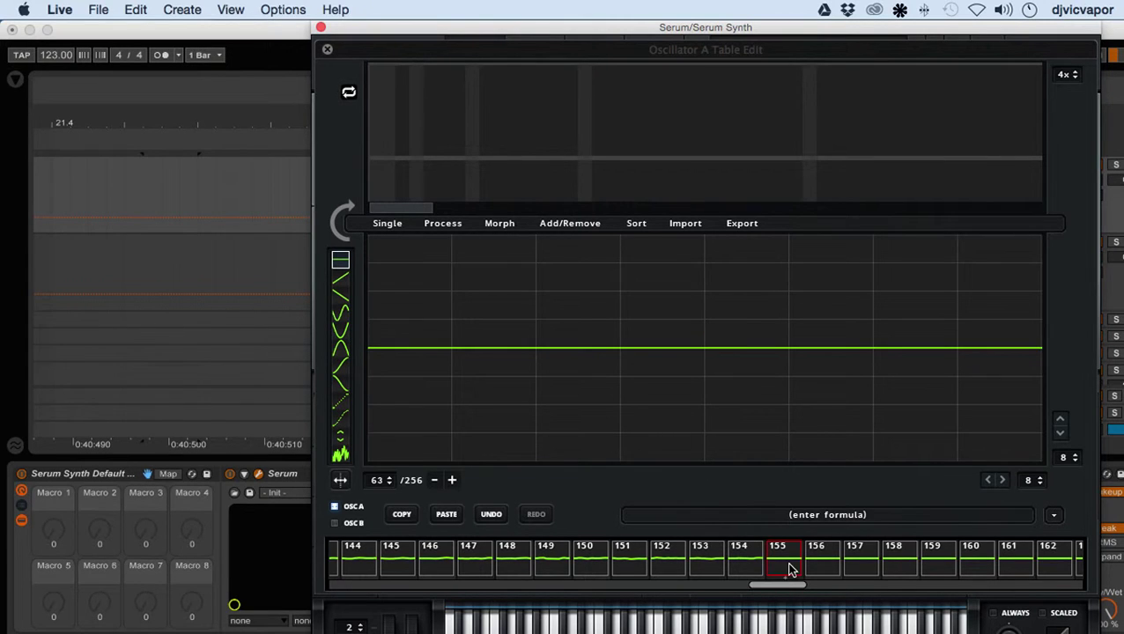
{"action": "left_click_drag", "start_coordinate": [787, 592], "coordinate": [1084, 583]}
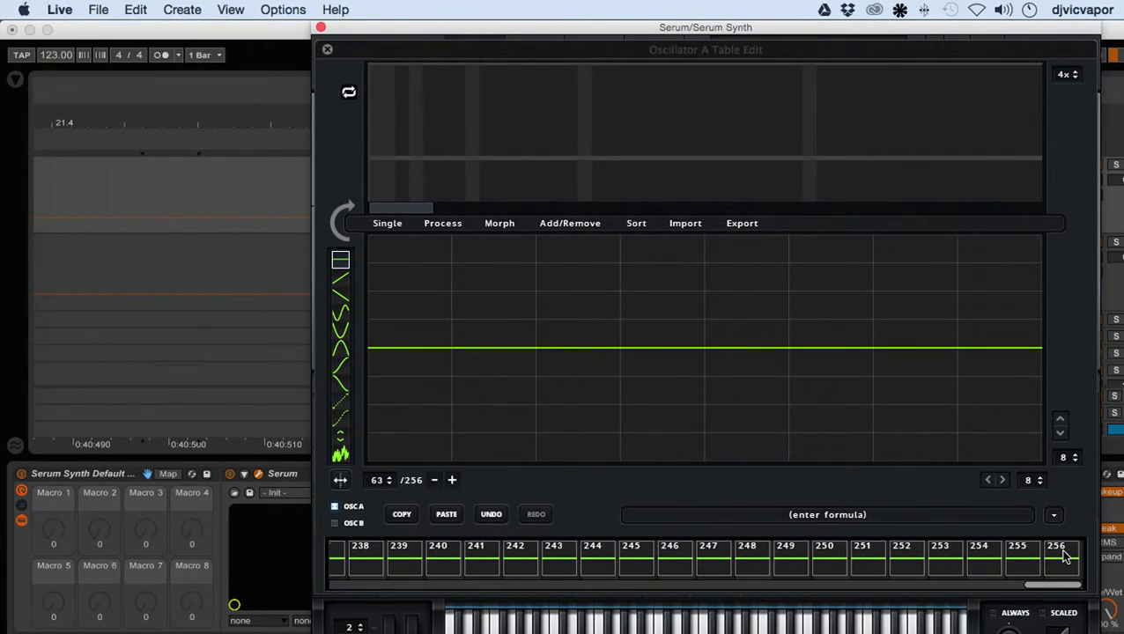
{"action": "left_click", "coordinate": [1065, 555], "text": "shift"}
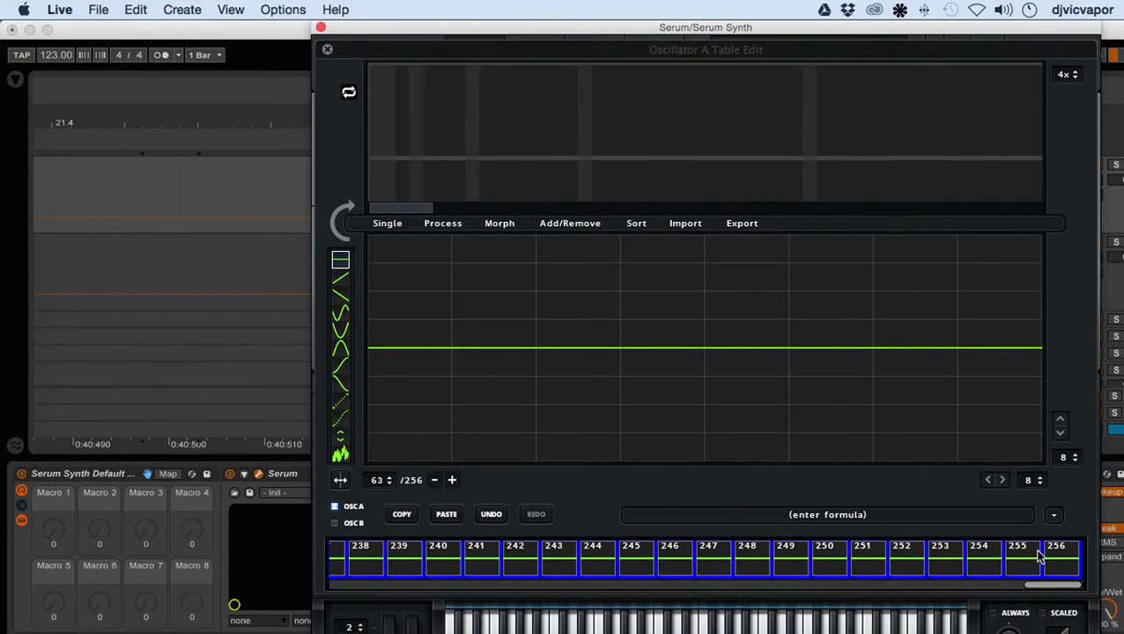
{"action": "left_click", "coordinate": [594, 226]}
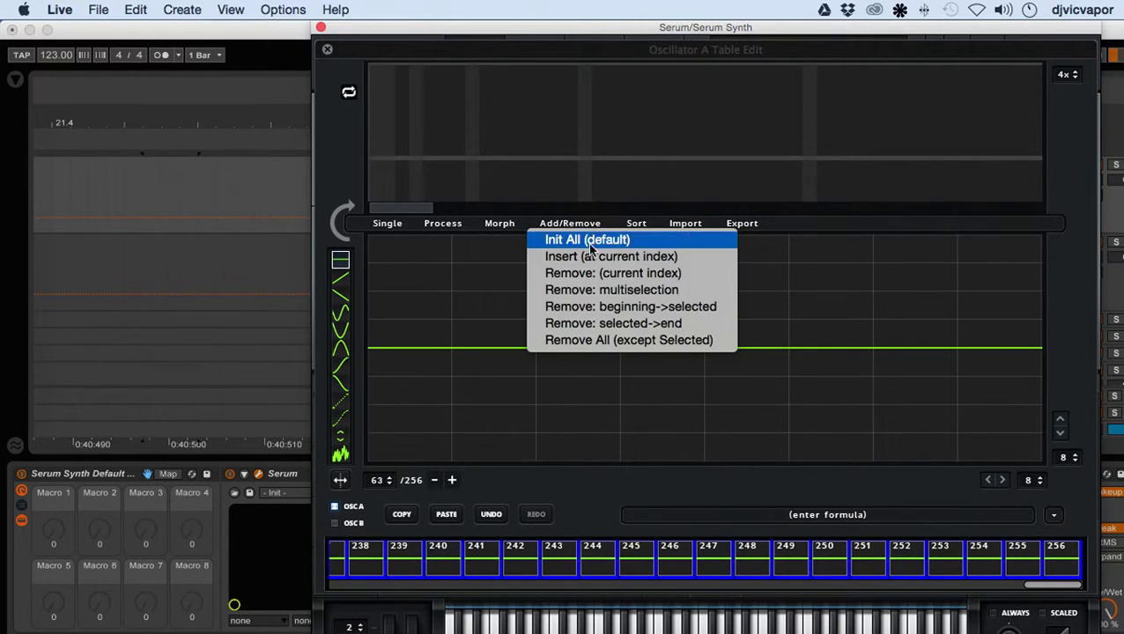
{"action": "left_click", "coordinate": [598, 290]}
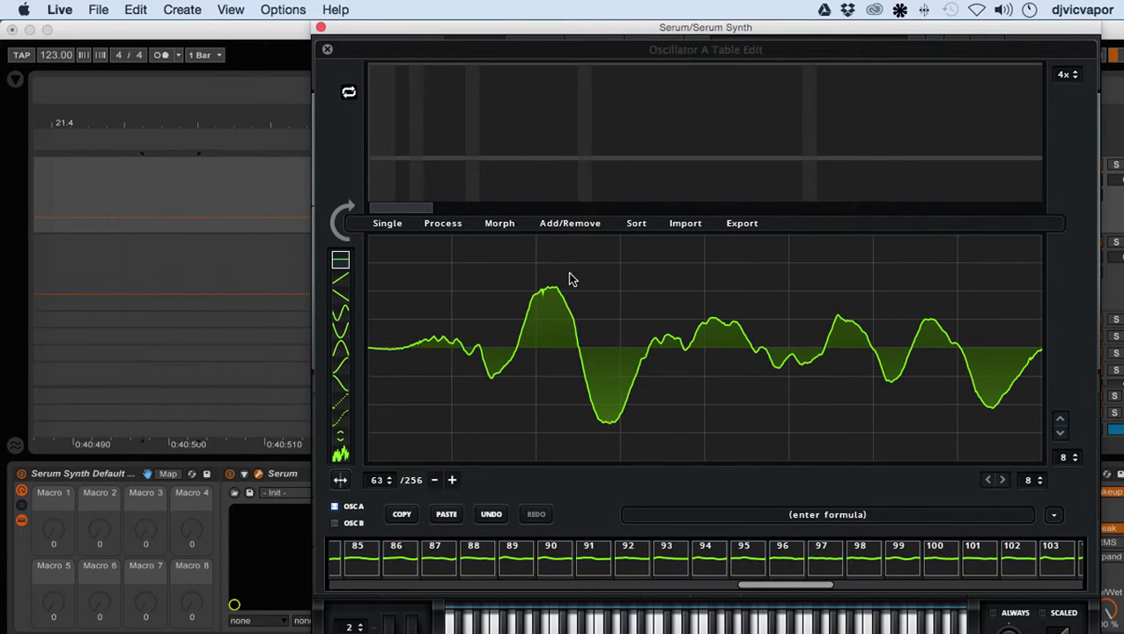
- Morph the remaining frames across the full table, close the wavetable editor and show Oscillator A's wavetable in 3D
{"action": "left_click", "coordinate": [501, 227]}
{"action": "left_click", "coordinate": [502, 240]}
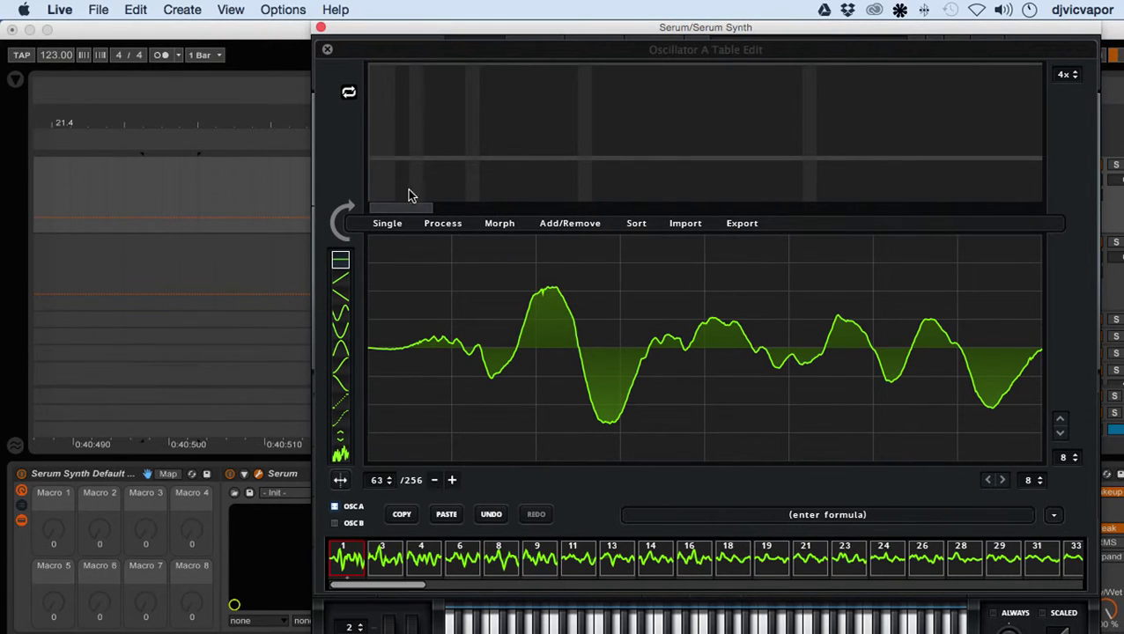
{"action": "left_click", "coordinate": [327, 50]}
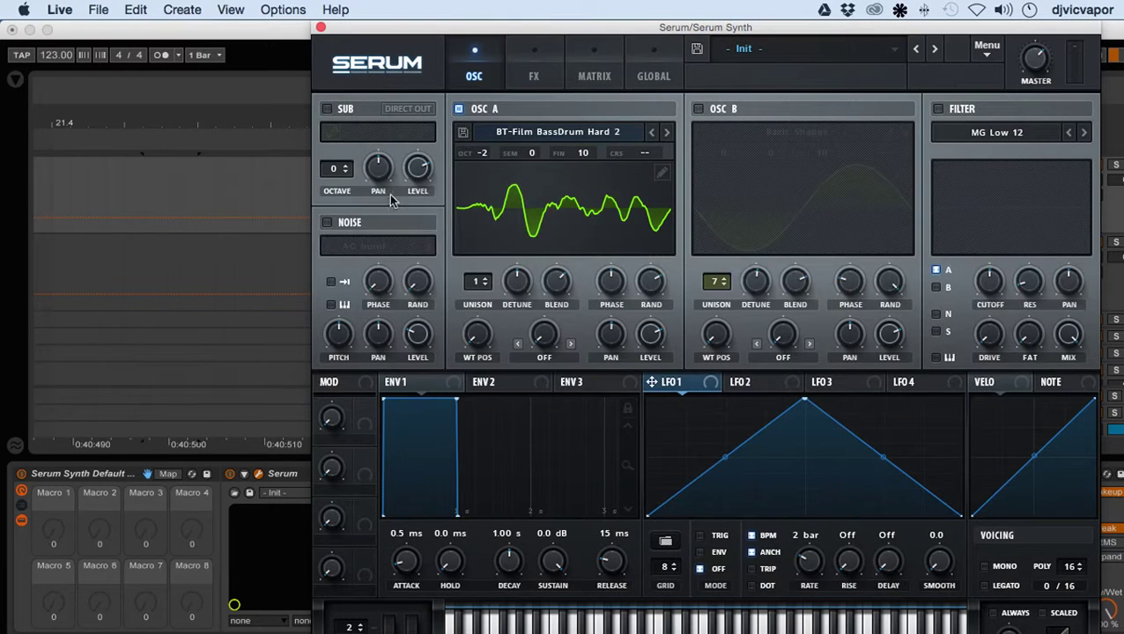
{"action": "left_click", "coordinate": [639, 246]}
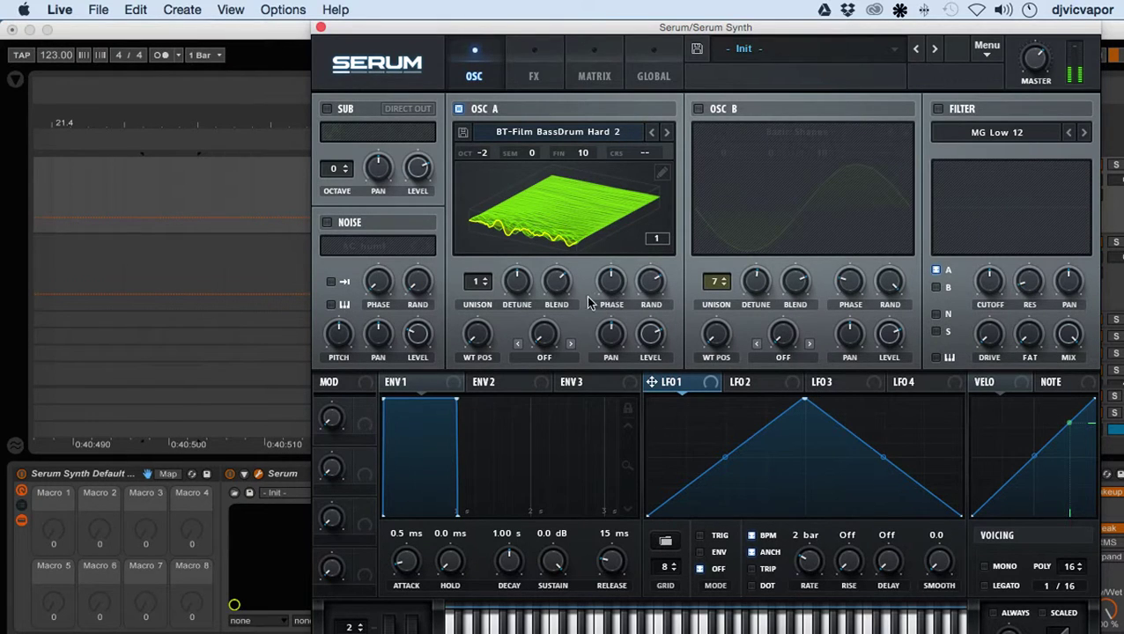
- Raise Oscillator A's octave to +1 and audition the morphed wavetable while sweeping its position from frame 1 to beyond 158
{"action": "mouse_move", "coordinate": [479, 344]}
{"action": "left_mouse_down"}
{"action": "mouse_move", "coordinate": [498, 167]}
{"action": "mouse_move", "coordinate": [489, 337]}
{"action": "mouse_move", "coordinate": [509, 194]}
{"action": "mouse_move", "coordinate": [485, 359]}
{"action": "left_mouse_up"}
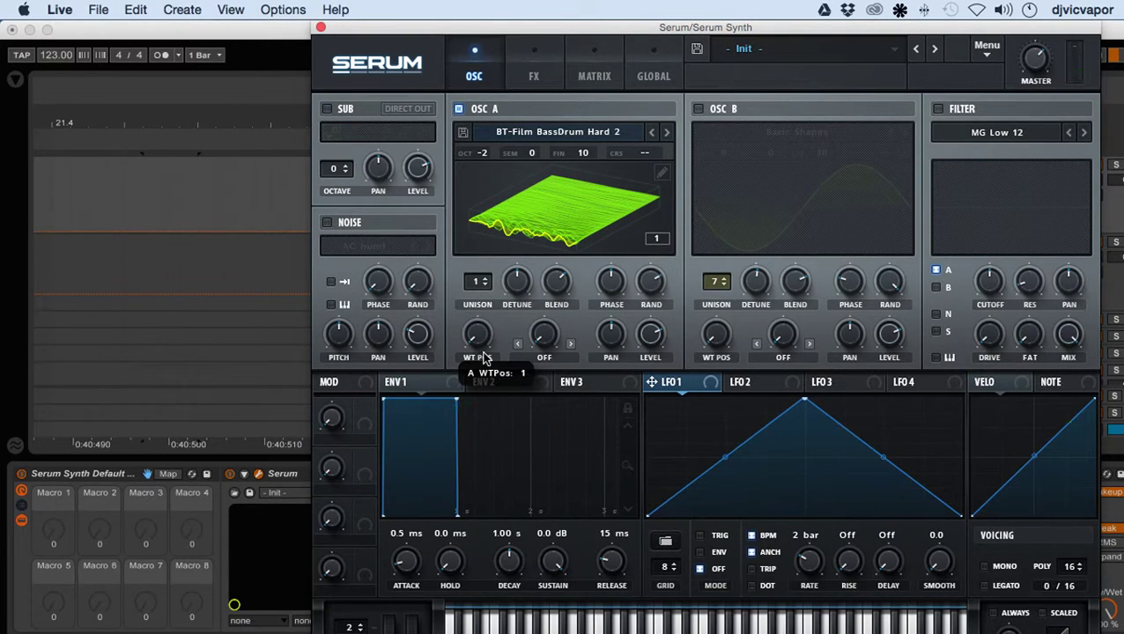
{"action": "left_click_drag", "start_coordinate": [477, 156], "coordinate": [467, 207]}
{"action": "left_click_drag", "start_coordinate": [474, 344], "coordinate": [519, 263]}
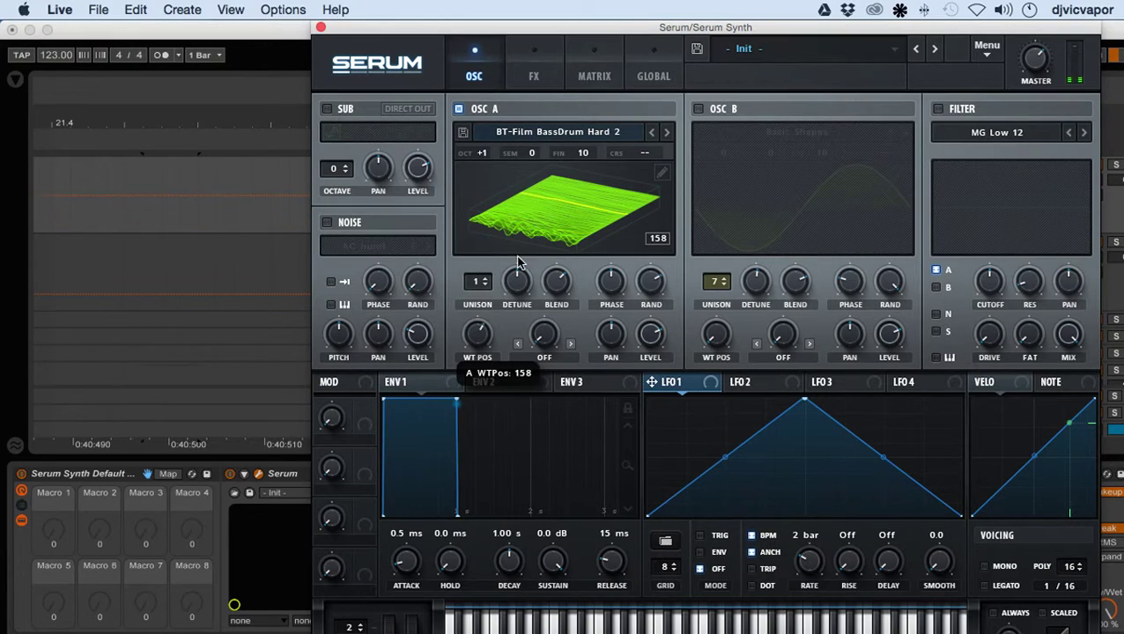
- Assign LFO 1 to Oscillator A's wavetable position, lower the base position and widen the modulation depth to sweep most of the table
{"action": "left_click_drag", "start_coordinate": [653, 382], "coordinate": [470, 371]}
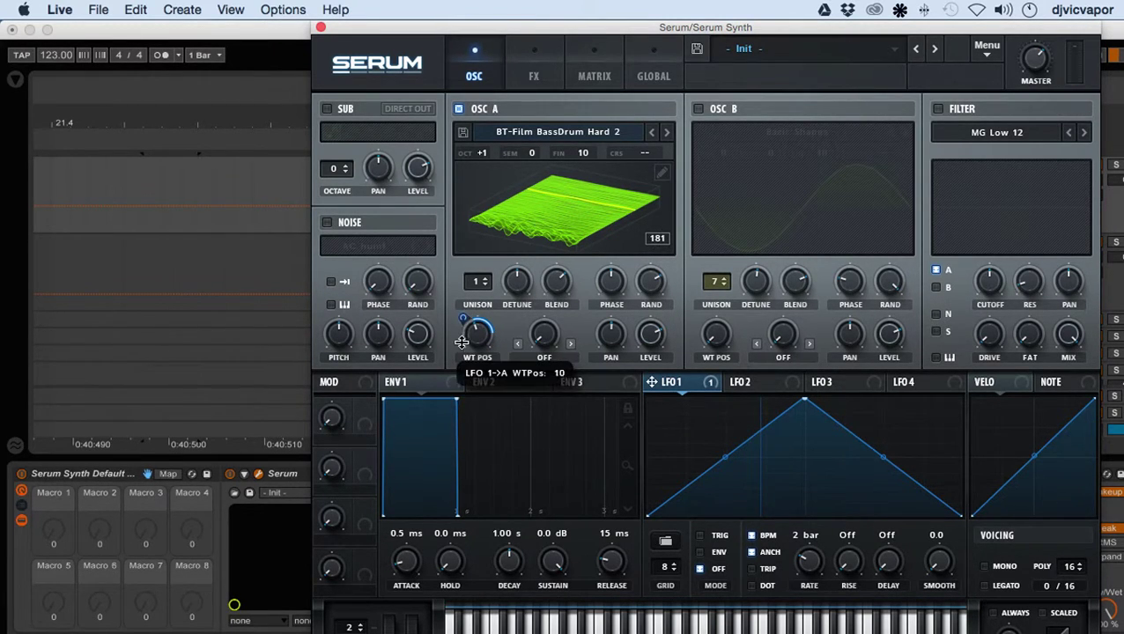
{"action": "left_click_drag", "start_coordinate": [464, 317], "coordinate": [471, 366]}
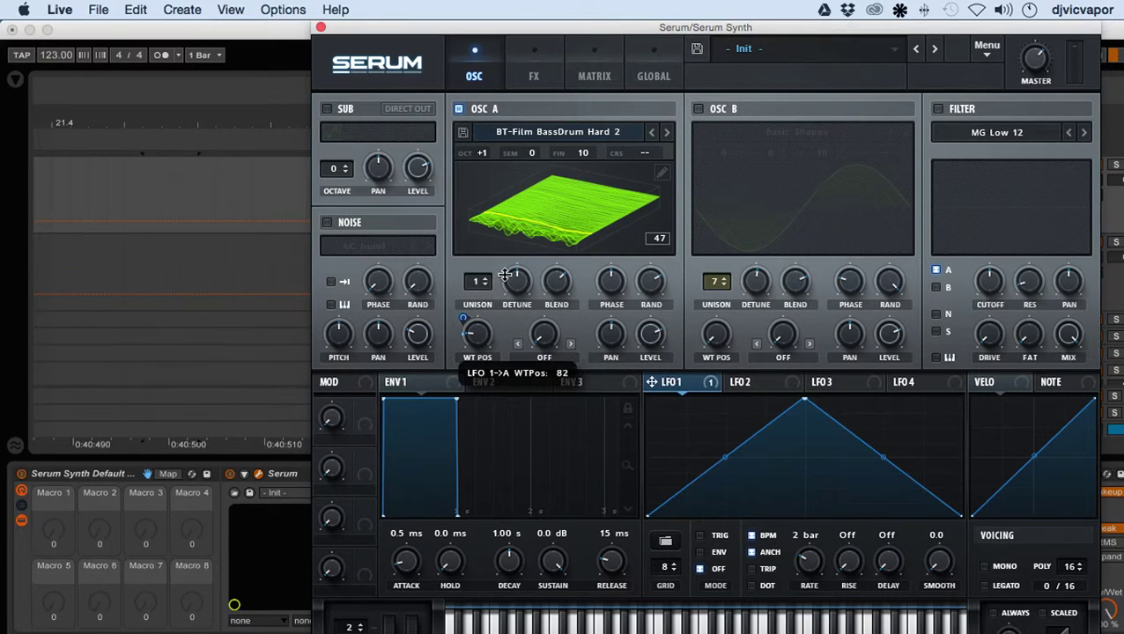
{"action": "right_click", "coordinate": [472, 319]}
{"action": "left_click", "coordinate": [472, 342]}
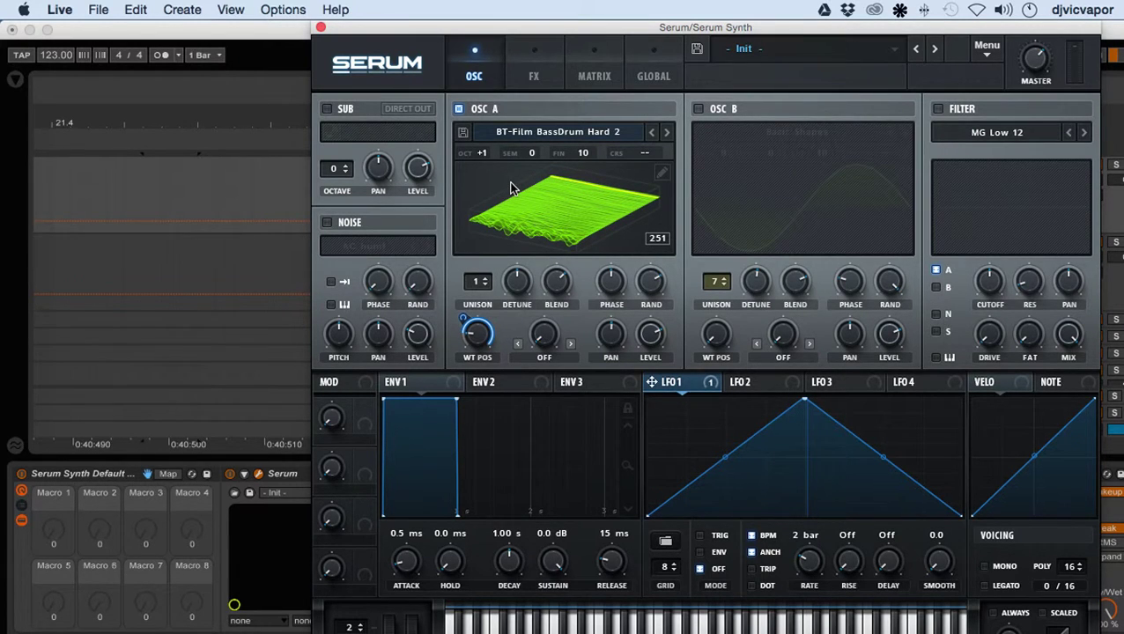
- Move the Serum window aside and view the save-preset dialog for the User presets folder without saving
{"action": "left_click_drag", "start_coordinate": [570, 32], "coordinate": [517, 31]}
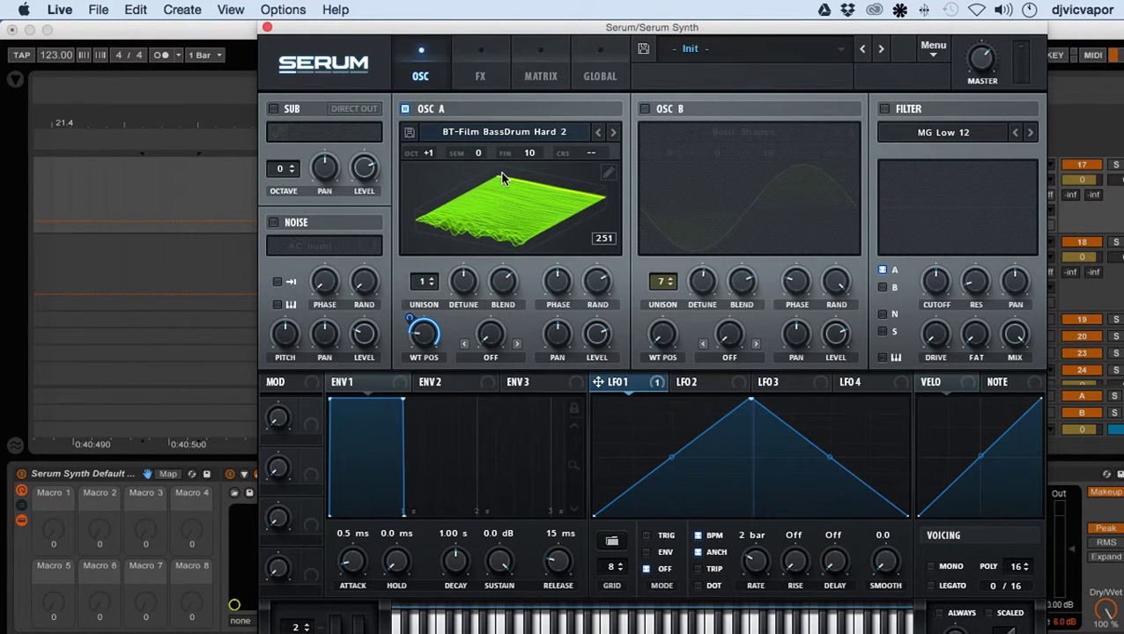
{"action": "left_click_drag", "start_coordinate": [495, 32], "coordinate": [452, 33]}
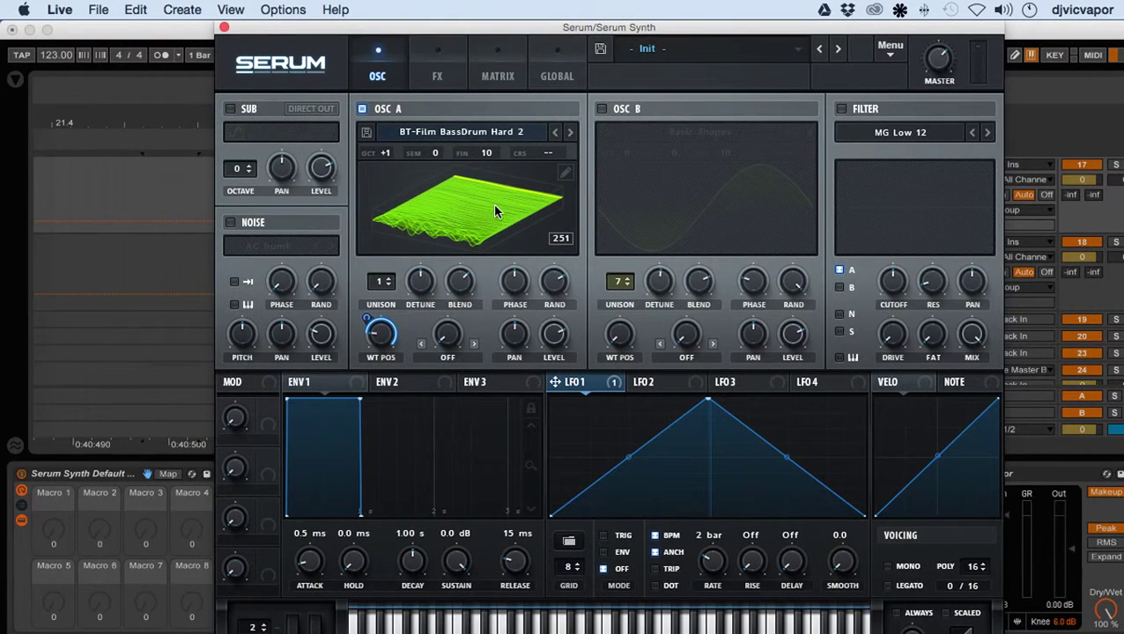
{"action": "left_click", "coordinate": [599, 53]}
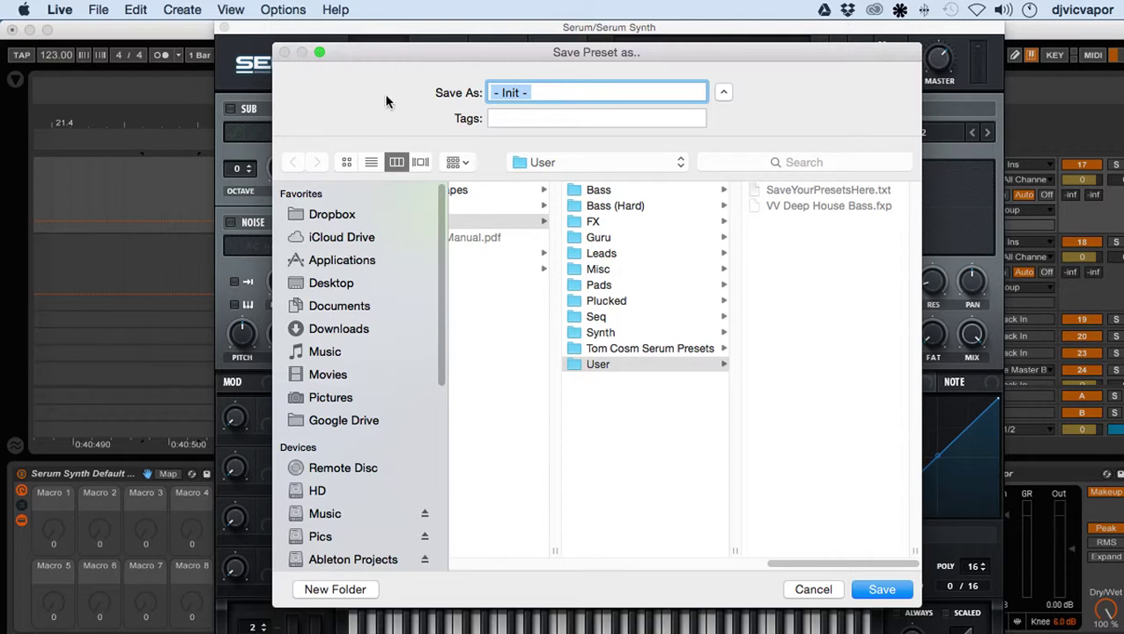
{"action": "left_click", "coordinate": [812, 590]}
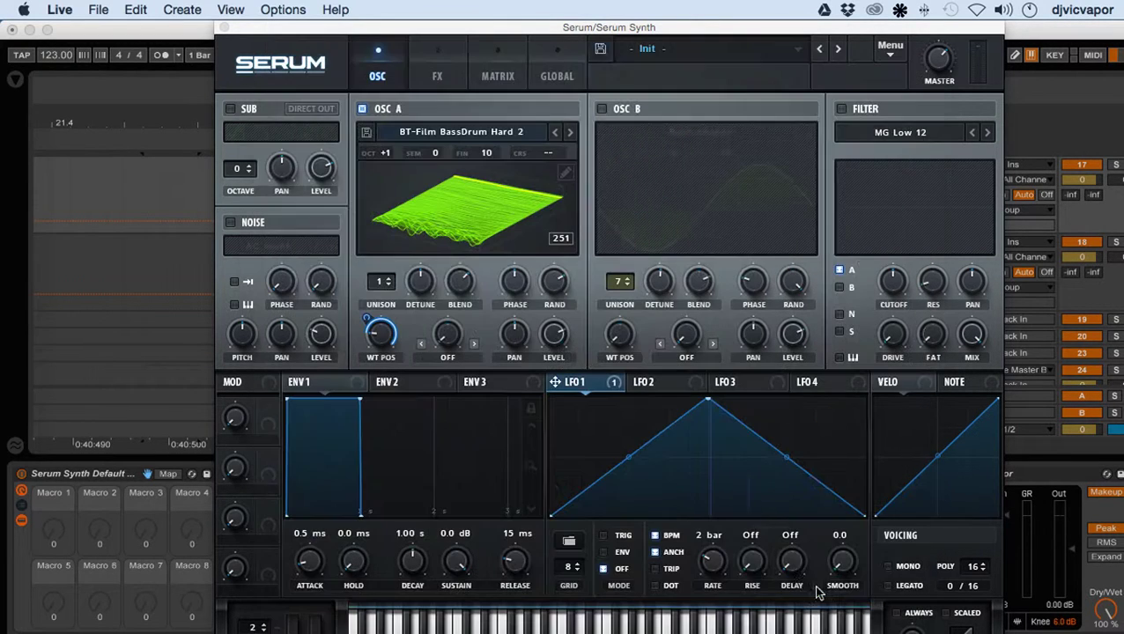
{"action": "left_click_drag", "start_coordinate": [449, 33], "coordinate": [512, 30]}
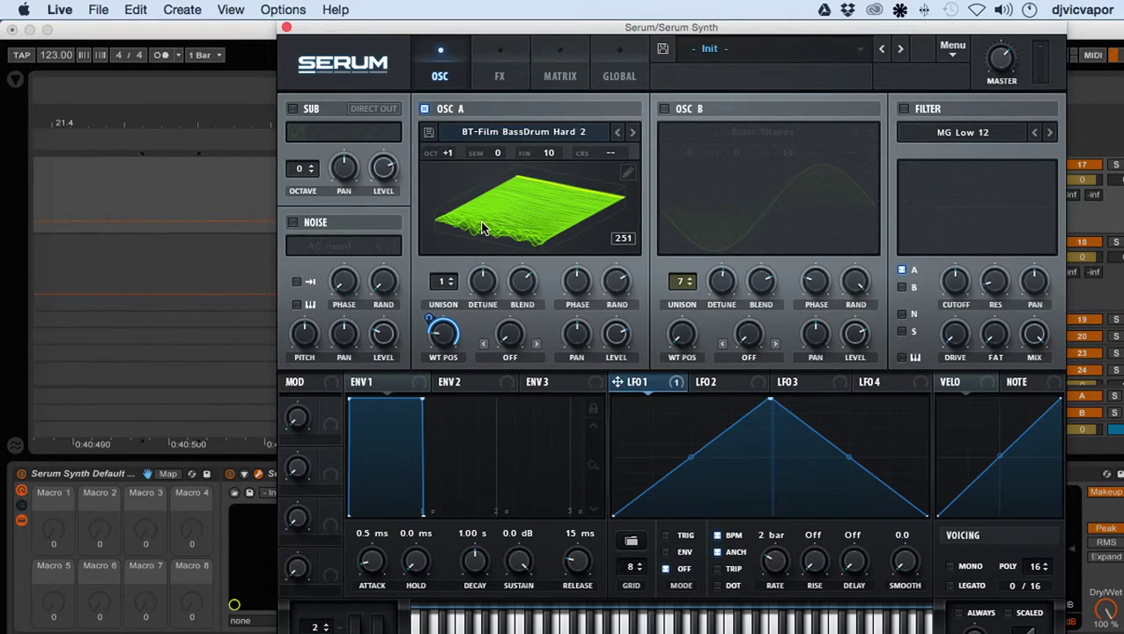
- Switch to the OBS window with its recording controls
{"action": "key", "text": "ctrl+Up"}
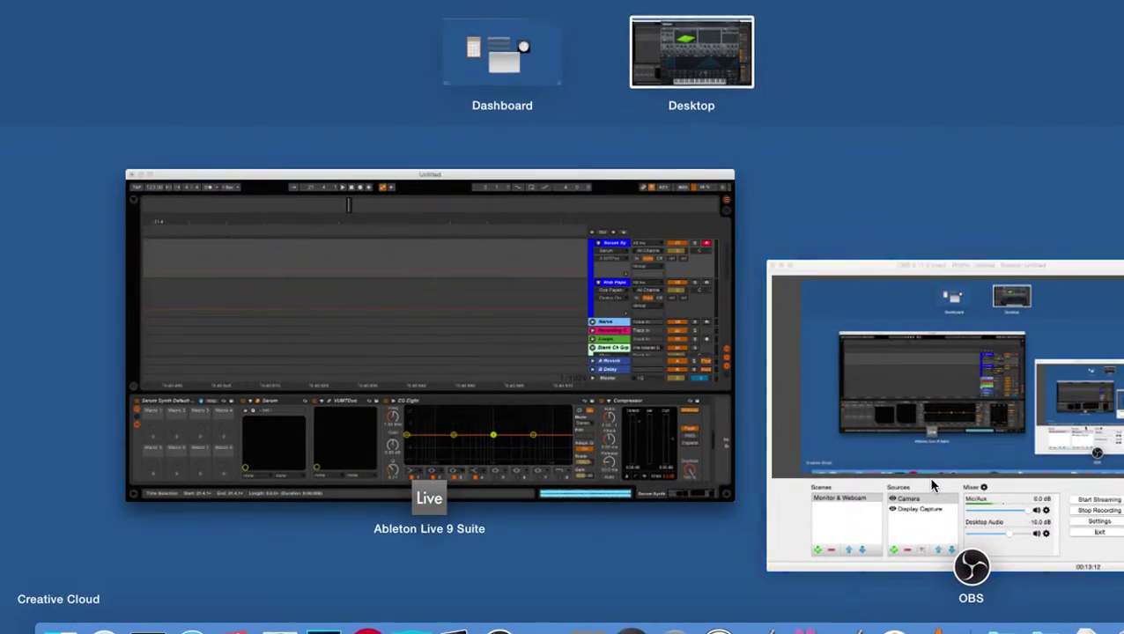
{"action": "left_click", "coordinate": [934, 484]}
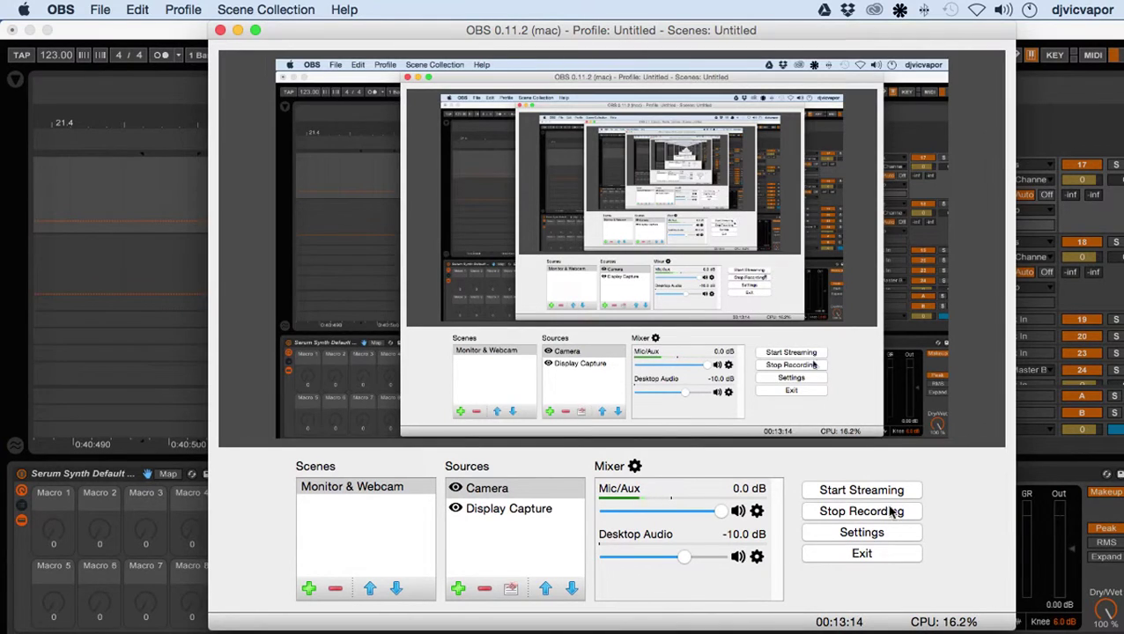